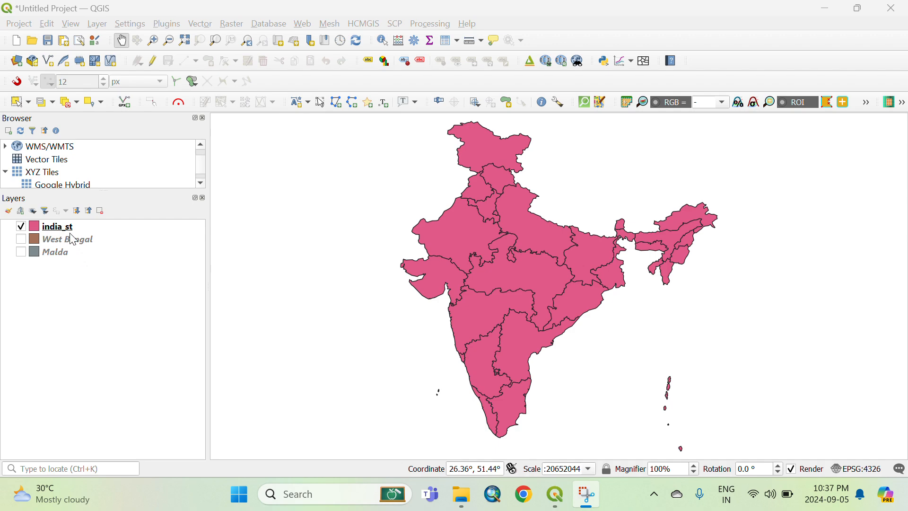
# Show and hide the india_st, West Bengal and Malda layers one at a time to inspect each layer.
pyautogui.click(22, 240)
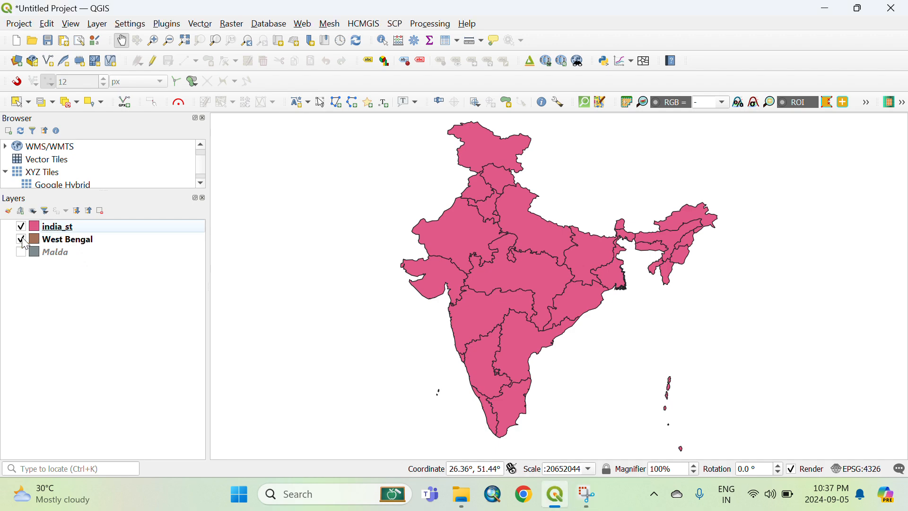
pyautogui.click(21, 227)
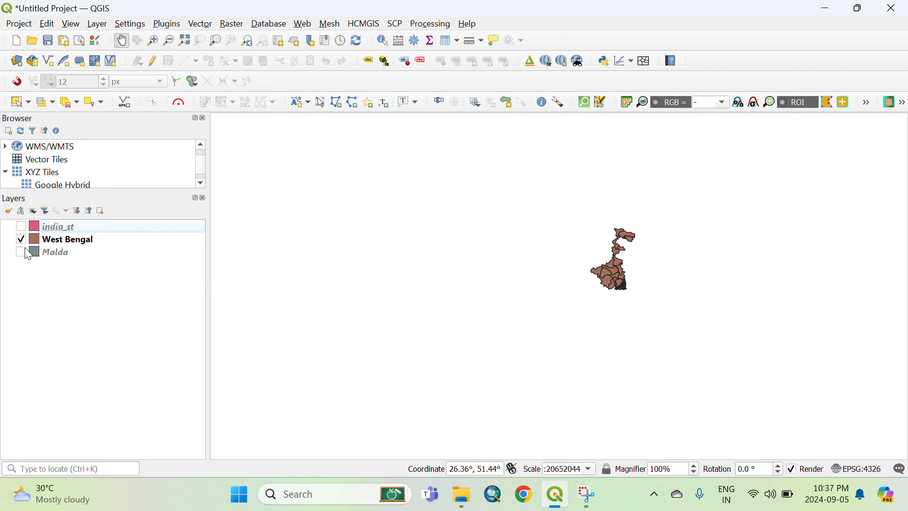
pyautogui.click(22, 252)
pyautogui.click(22, 240)
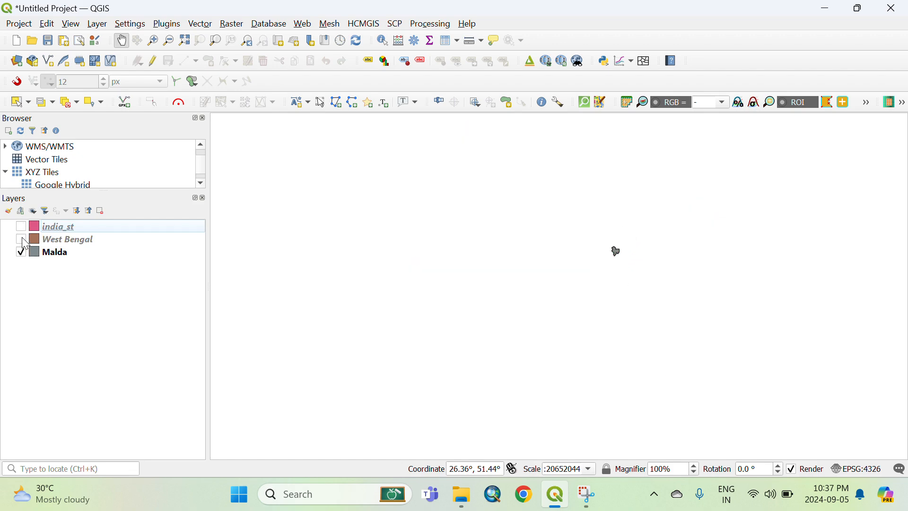
pyautogui.click(22, 226)
pyautogui.click(21, 240)
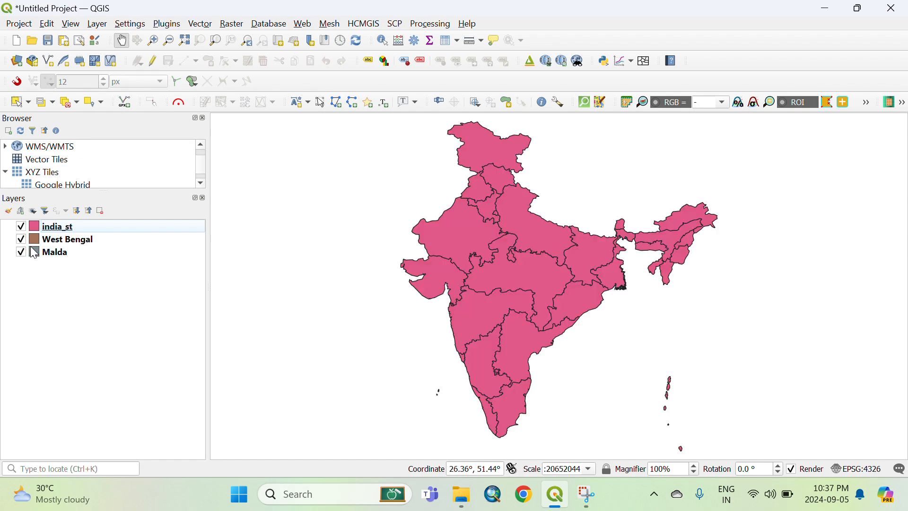
pyautogui.click(20, 252)
pyautogui.click(21, 240)
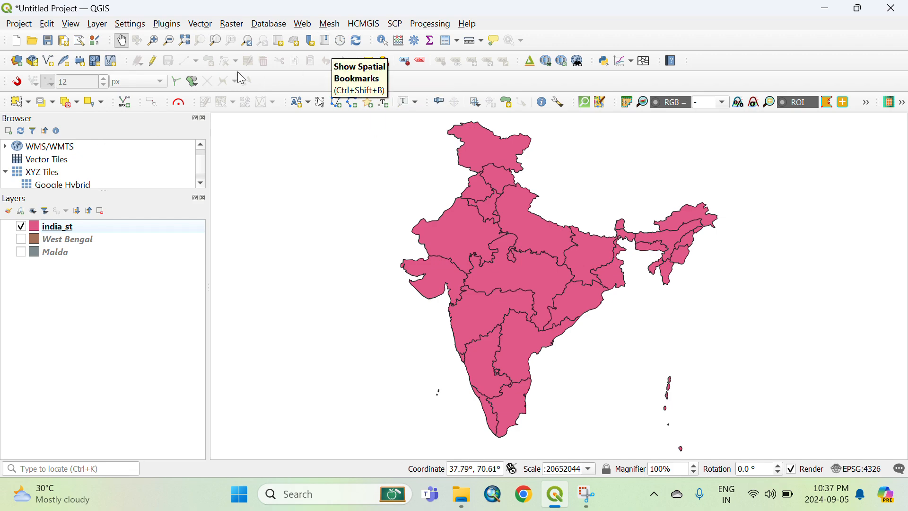
# Check the plugin manager for the installed HCMGIS plugin, then close it.
pyautogui.click(167, 25)
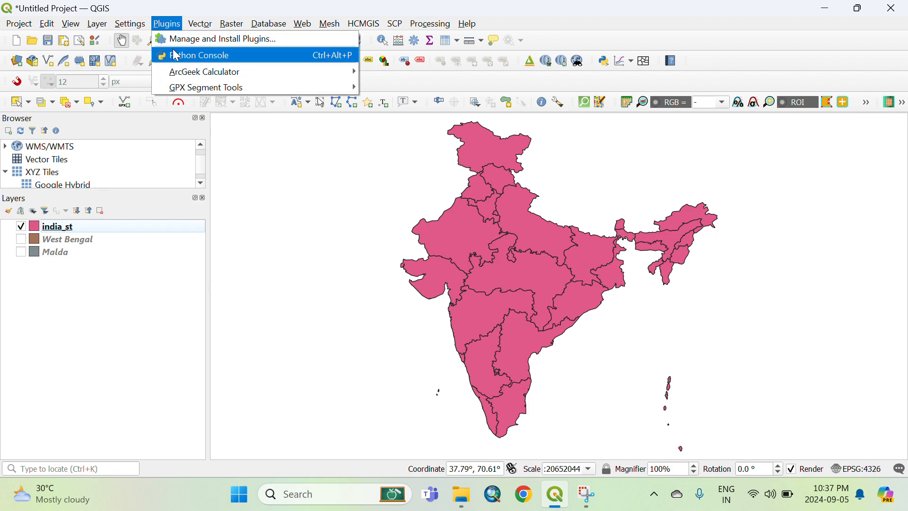
pyautogui.click(186, 39)
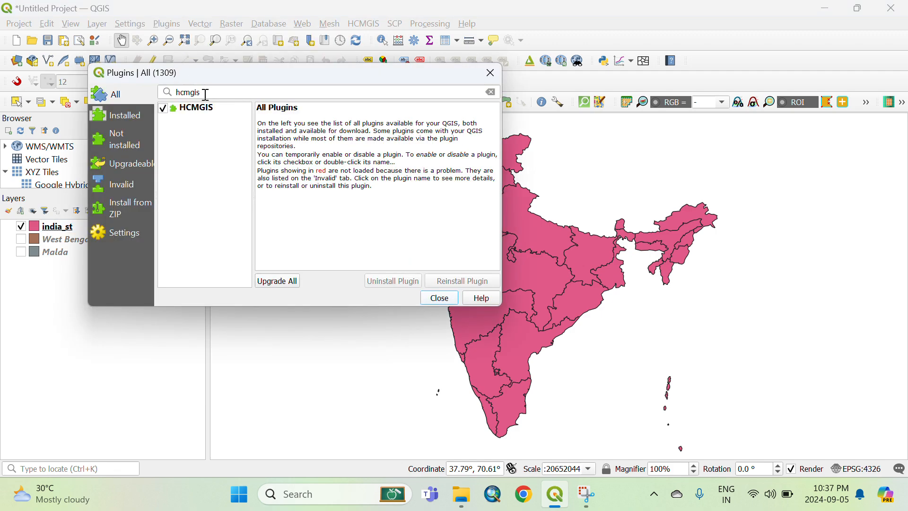
pyautogui.click(207, 93)
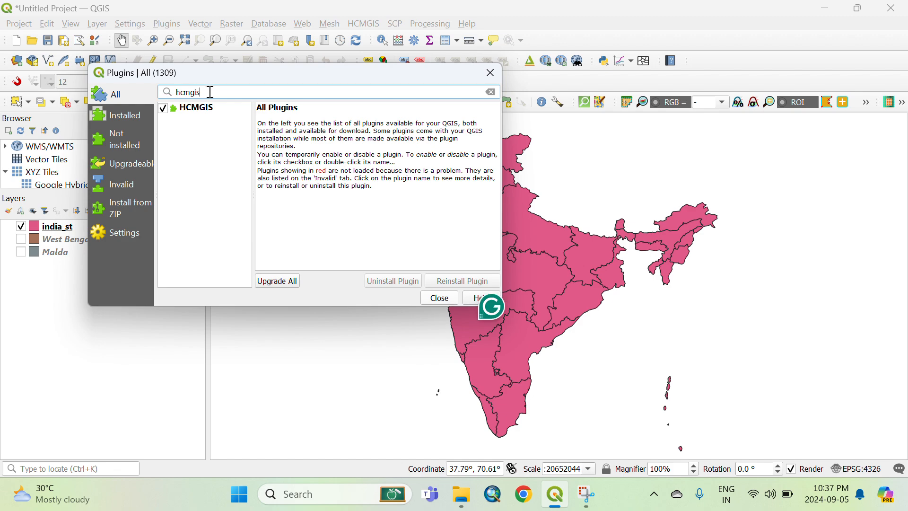
pyautogui.click(452, 301)
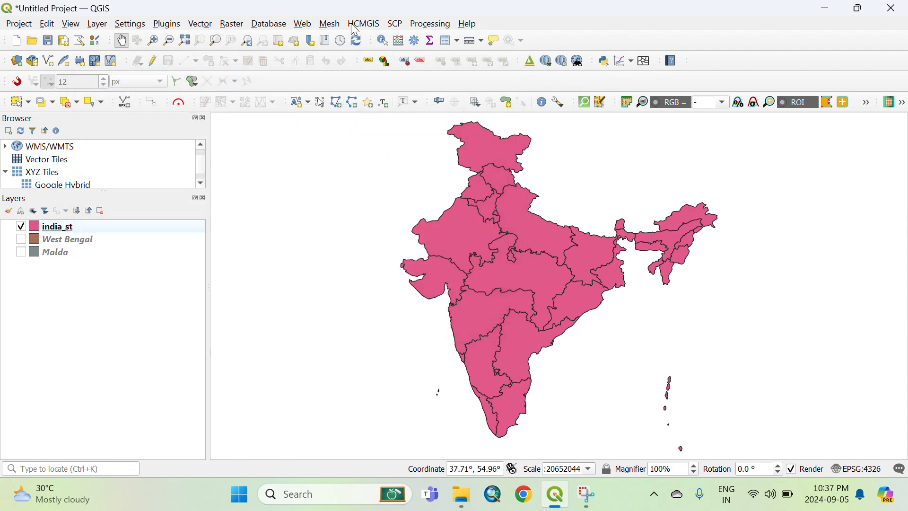
pyautogui.click(361, 24)
pyautogui.moveTo(364, 41)
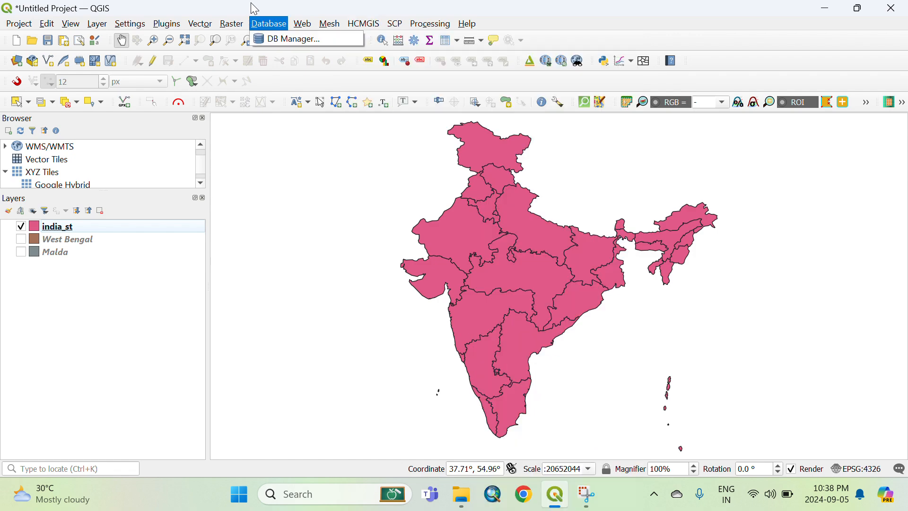
pyautogui.moveTo(231, 23)
pyautogui.click(174, 275)
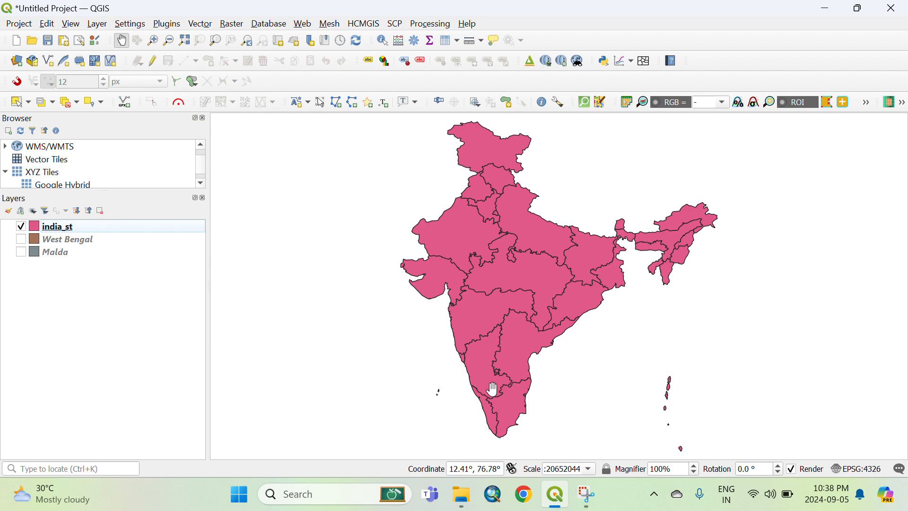
# Switch to the web browser and open hatarilabs.com.
pyautogui.click(523, 501)
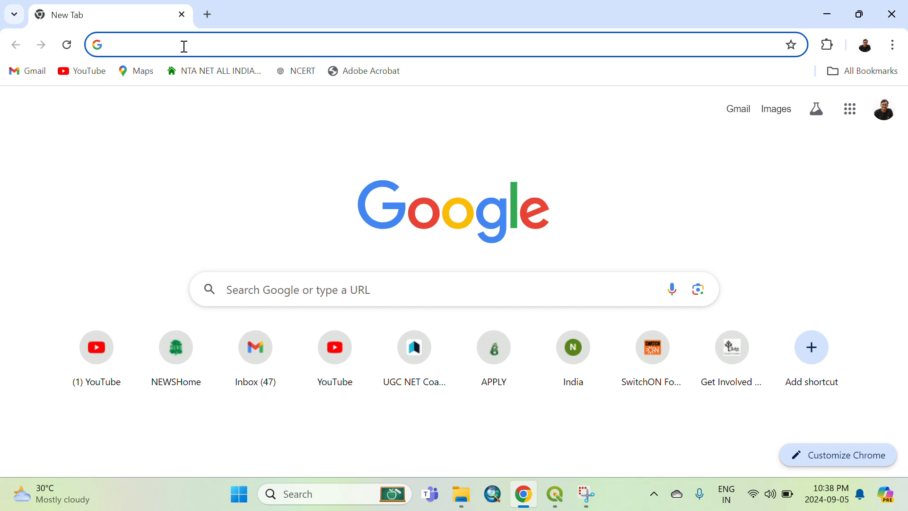
pyautogui.write('hatar')
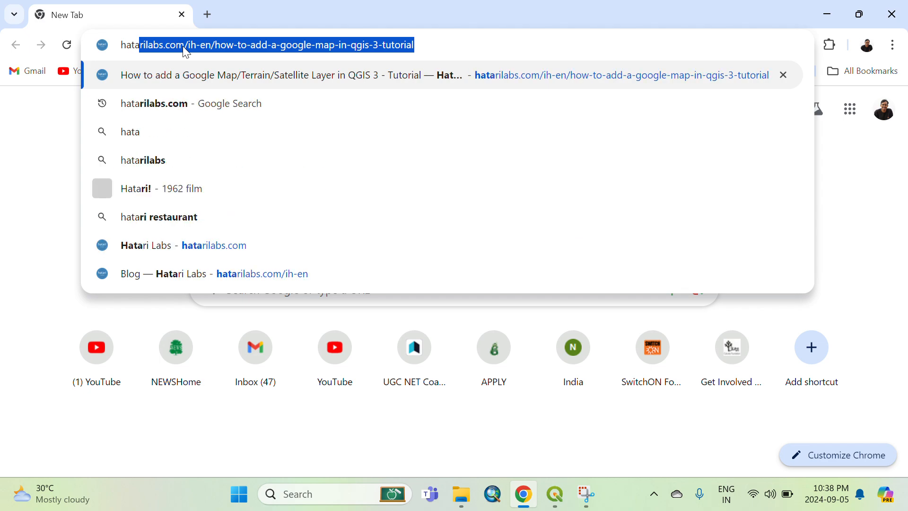
pyautogui.write('ilan')
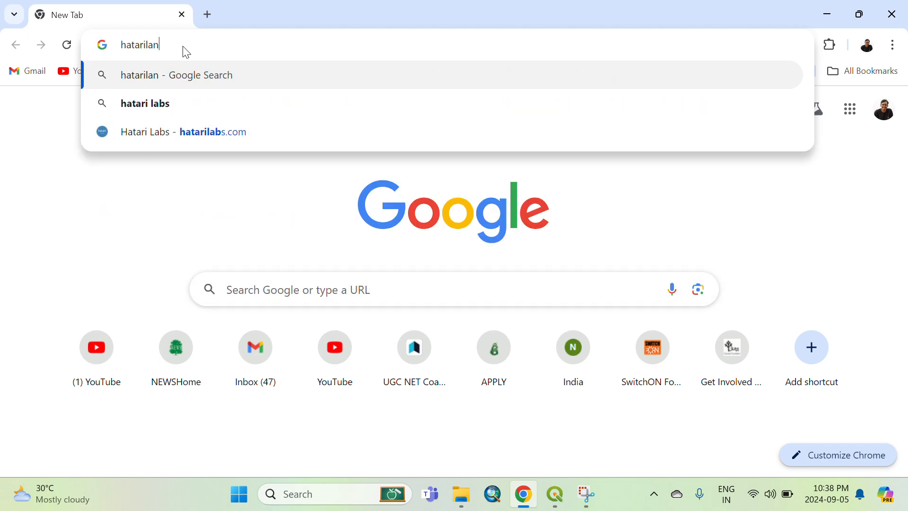
pyautogui.press('BackSpace')
pyautogui.write('bs')
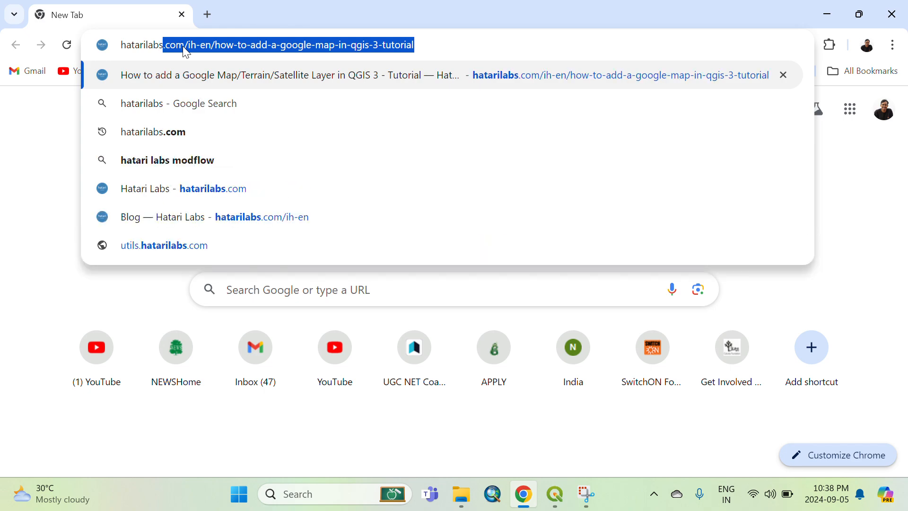
pyautogui.write('.com')
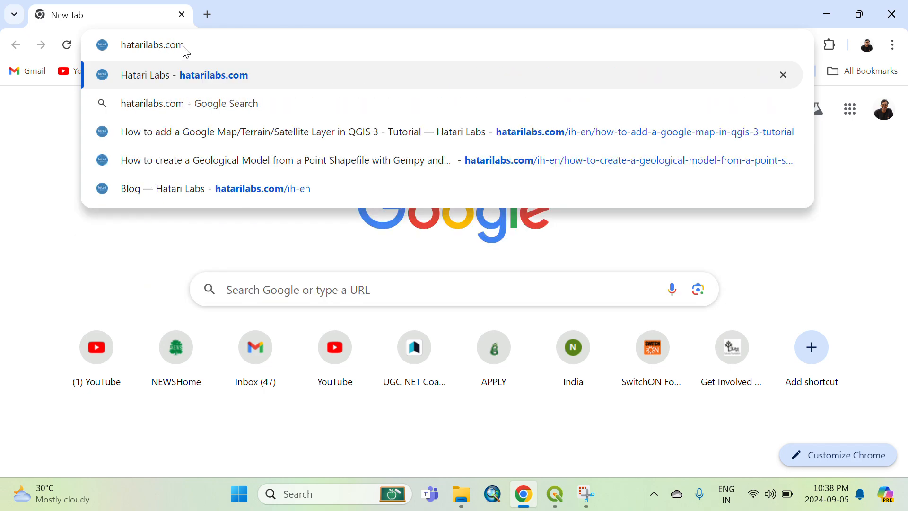
pyautogui.click(196, 87)
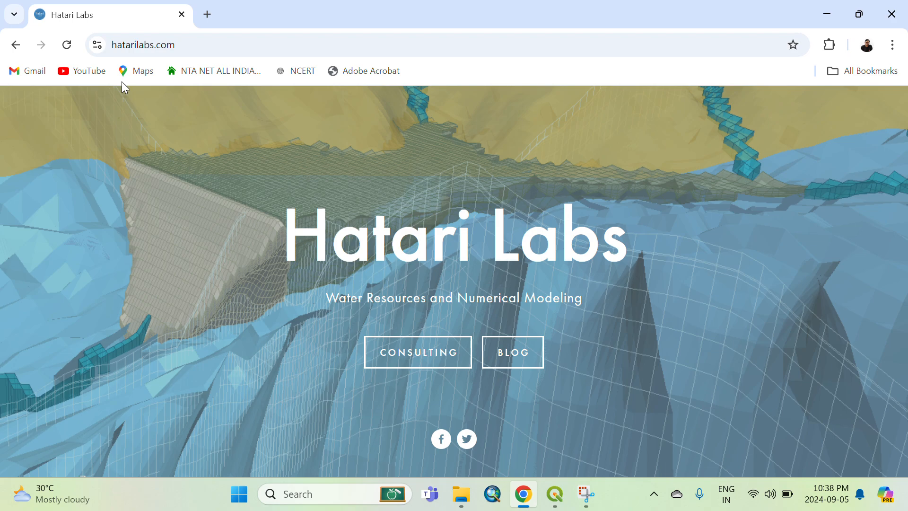
# Search Google for hatarilabs.com and open the tutorial on adding a Google Map in QGIS 3.
pyautogui.click(16, 45)
pyautogui.click(142, 45)
pyautogui.press('Down')
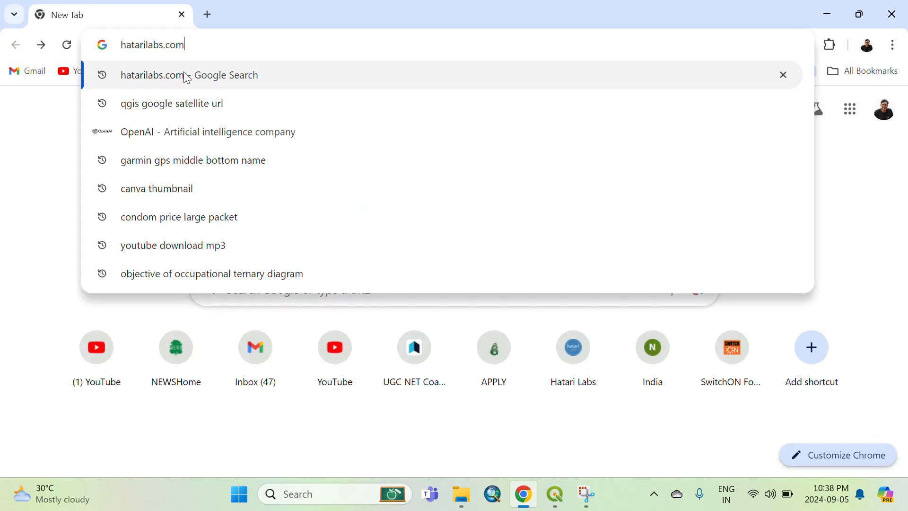
pyautogui.click(187, 78)
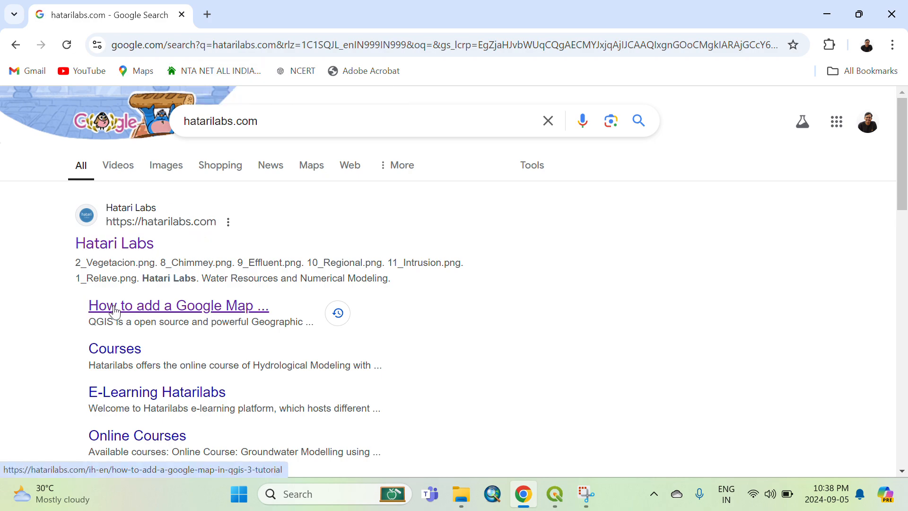
pyautogui.click(230, 312)
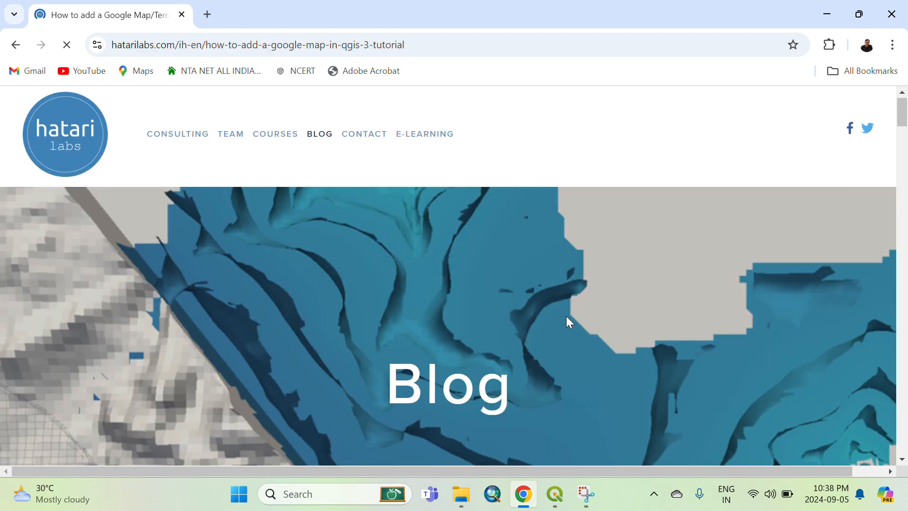
# Scroll to the URLs section of the tutorial and copy the Roadmap tile URL.
pyautogui.scroll(-20, 566, 315)
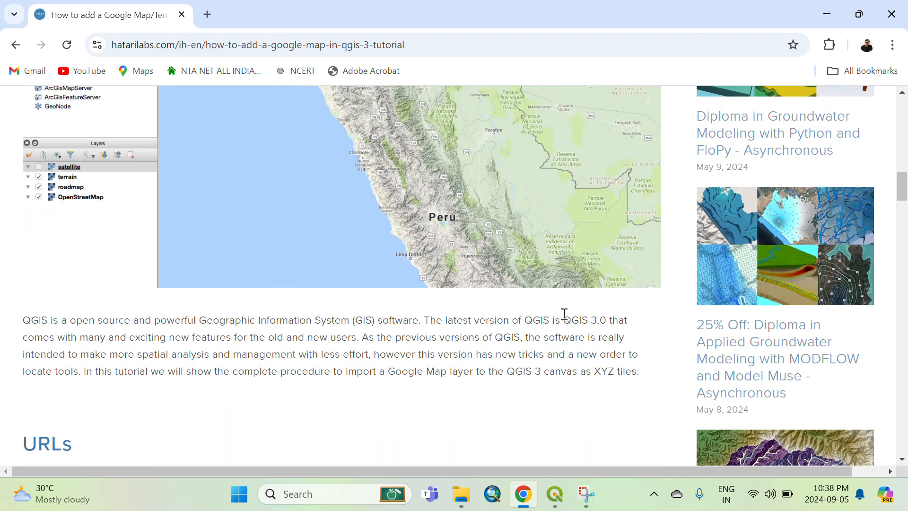
pyautogui.scroll(-6, 563, 314)
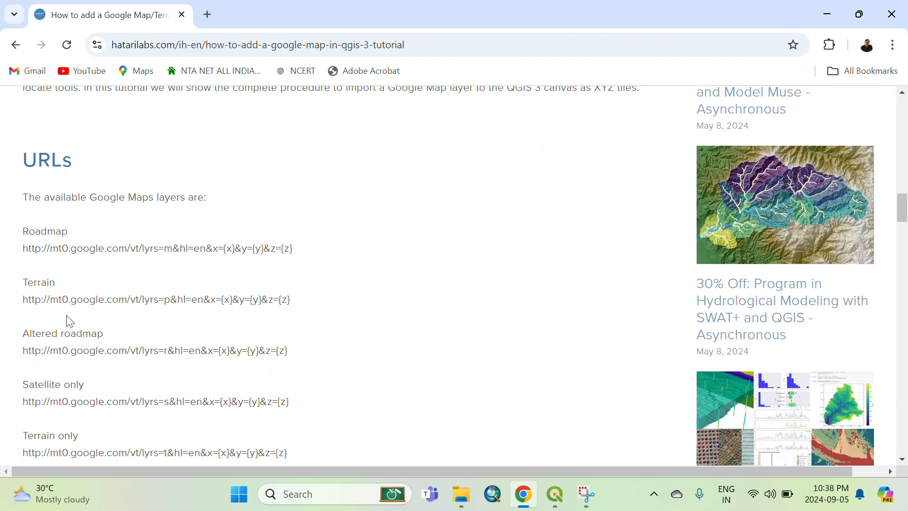
pyautogui.scroll(-2, 152, 243)
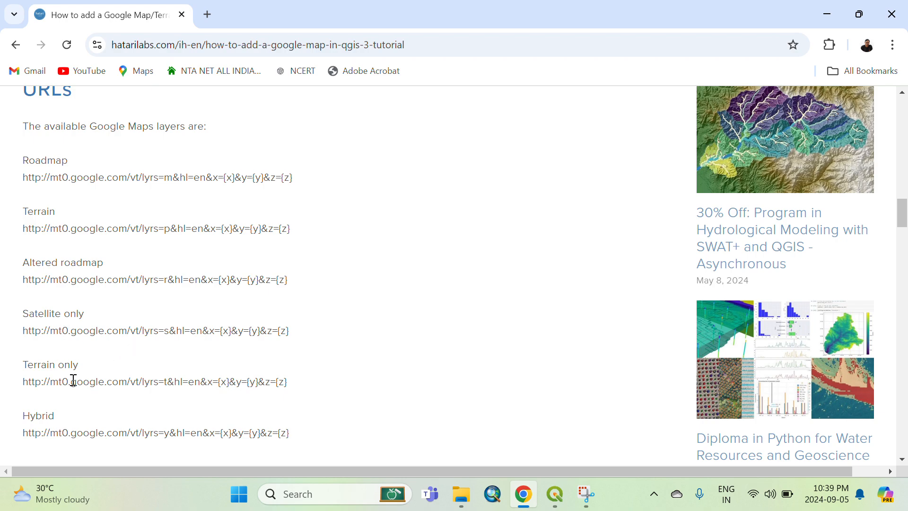
pyautogui.scroll(-2, 215, 260)
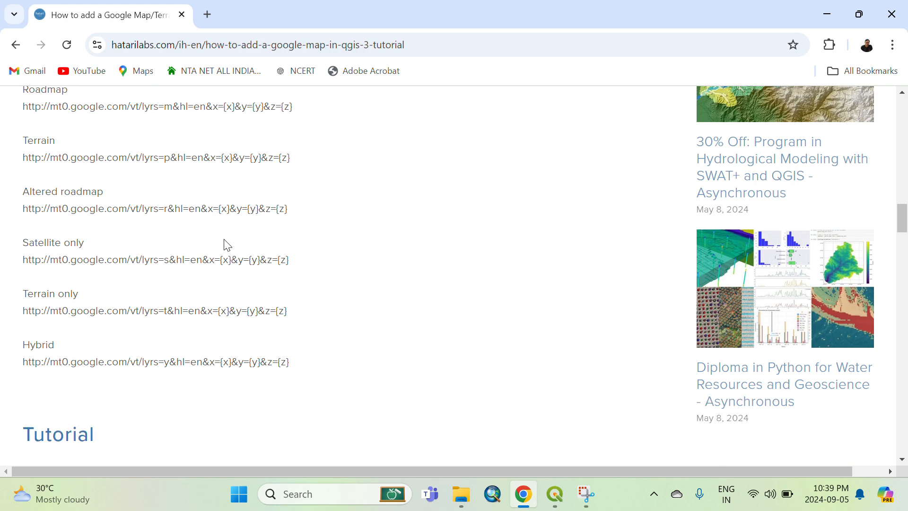
pyautogui.scroll(3, 227, 245)
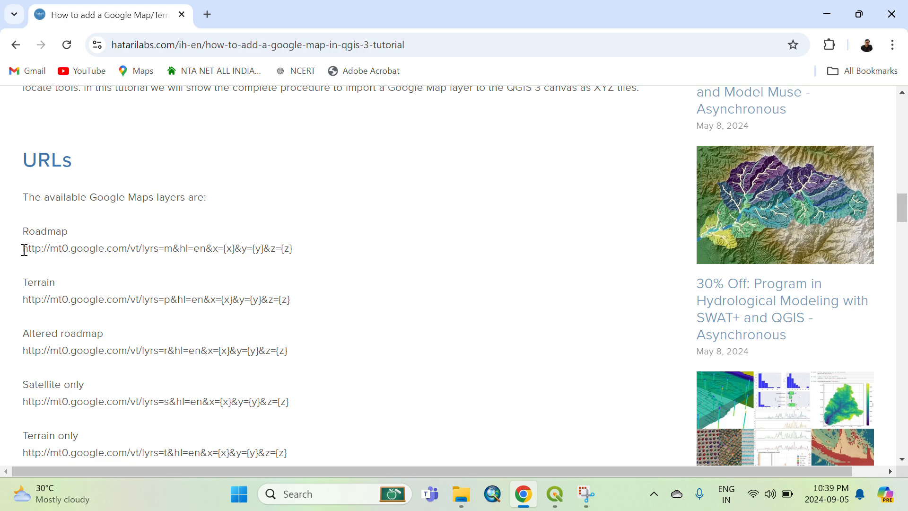
pyautogui.moveTo(25, 249); pyautogui.dragTo(297, 255)
pyautogui.hotkey('ctrl', 'c')
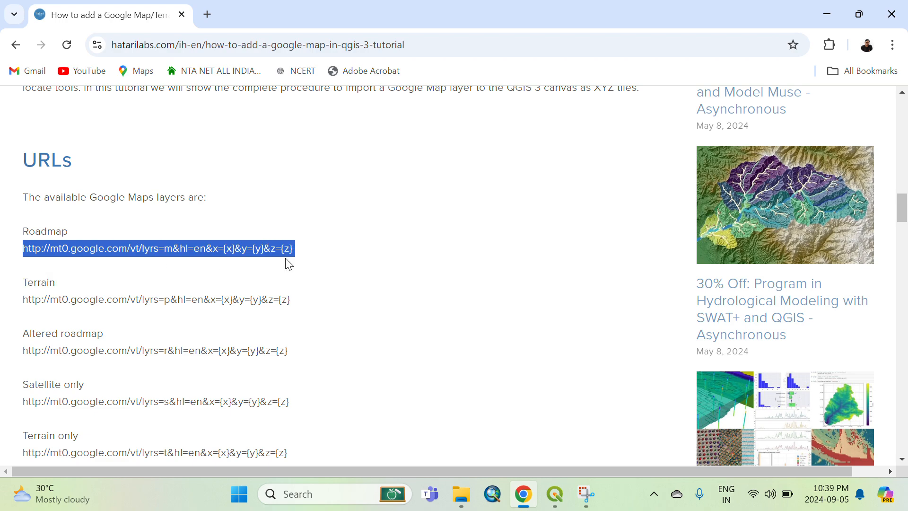
# Switch back to QGIS and select the XYZ Tiles entry in the Browser.
pyautogui.click(555, 494)
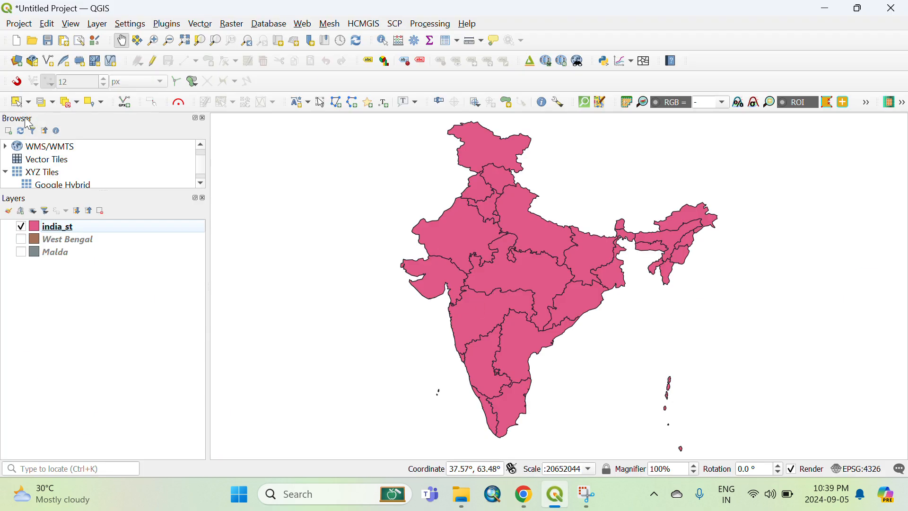
pyautogui.click(44, 173)
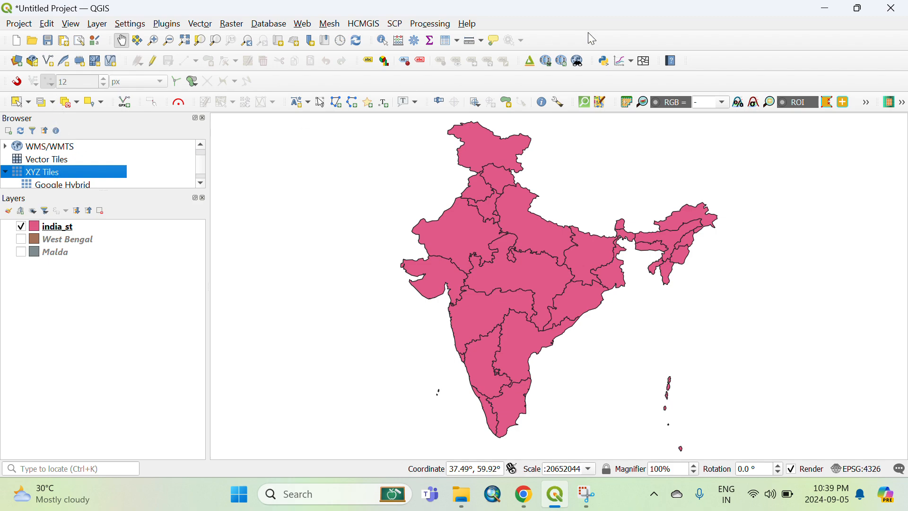
pyautogui.rightClick(648, 19)
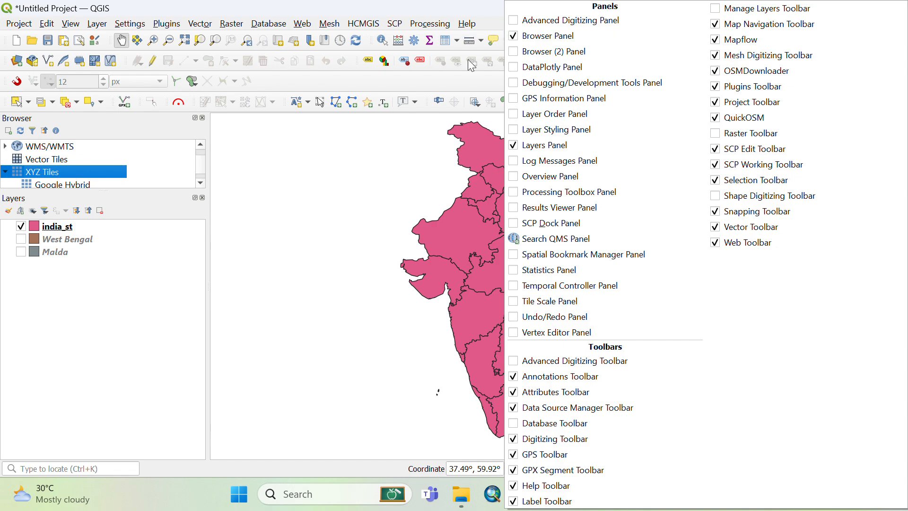
pyautogui.click(103, 290)
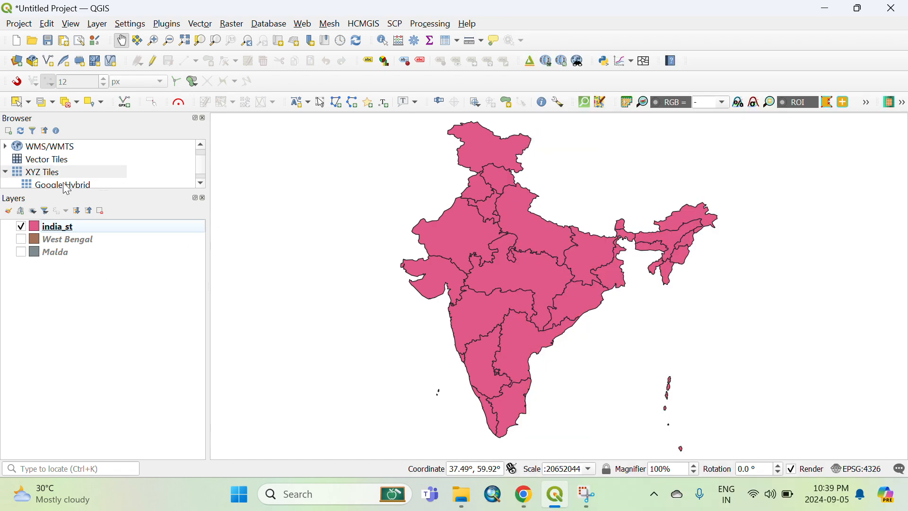
# Create a new XYZ Tiles connection named Roadmap using the copied Google Roadmap tile URL.
pyautogui.click(44, 171)
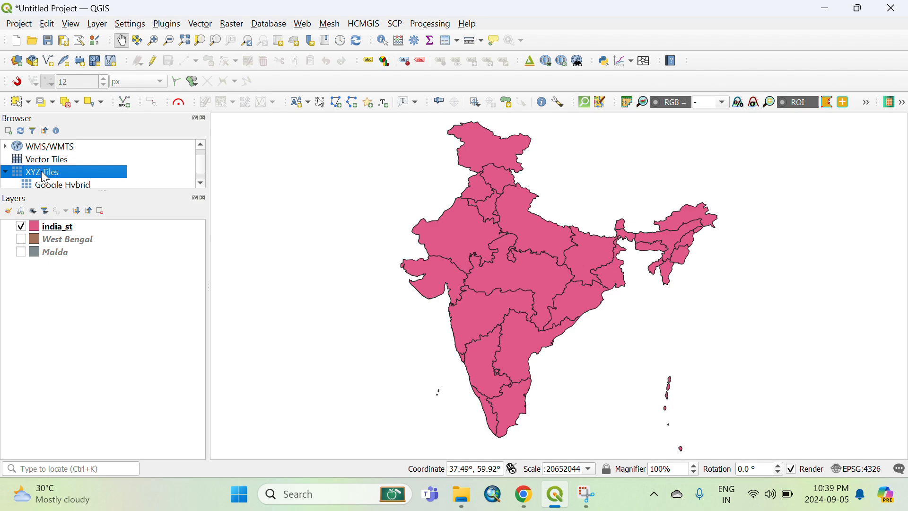
pyautogui.rightClick(44, 178)
pyautogui.click(88, 178)
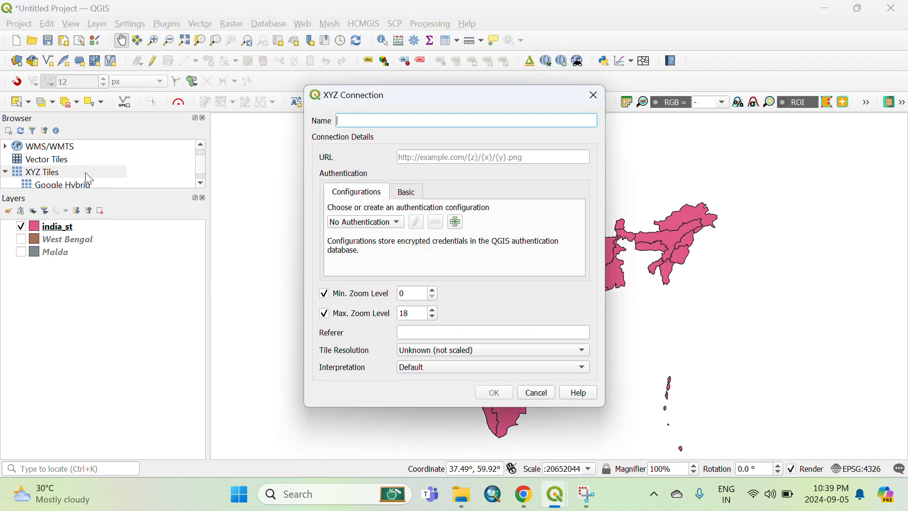
pyautogui.write('R')
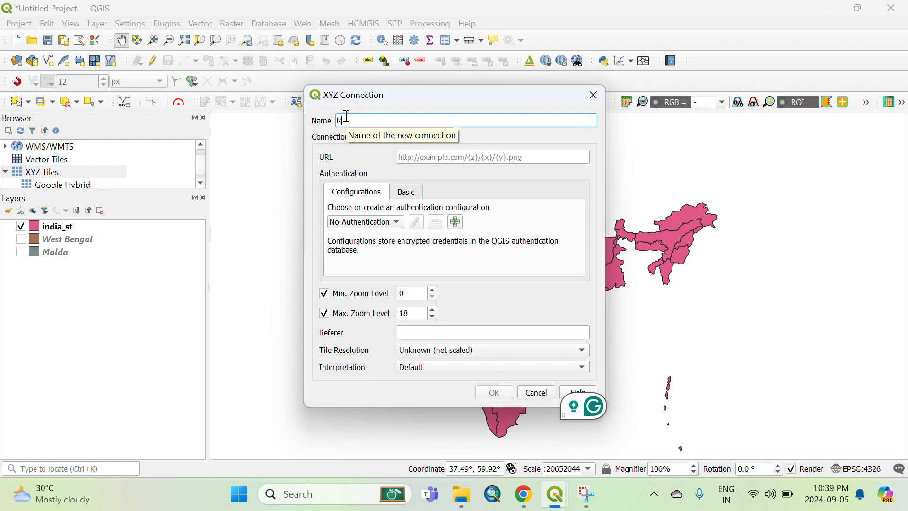
pyautogui.write('eadmap')
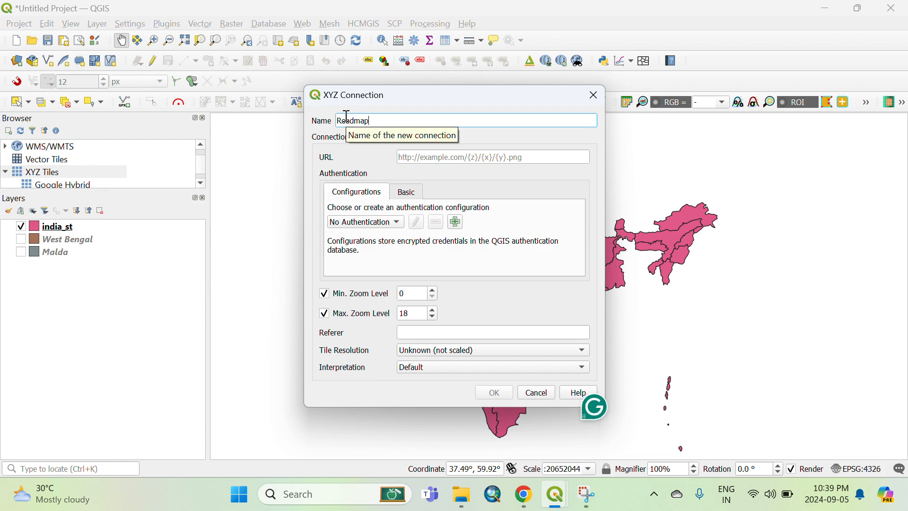
pyautogui.click(422, 158)
pyautogui.hotkey('ctrl', 'v')
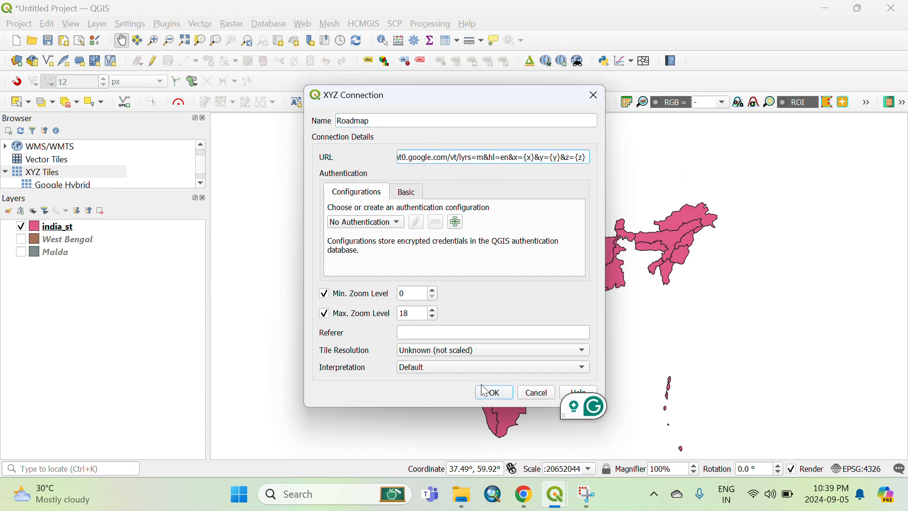
pyautogui.click(496, 396)
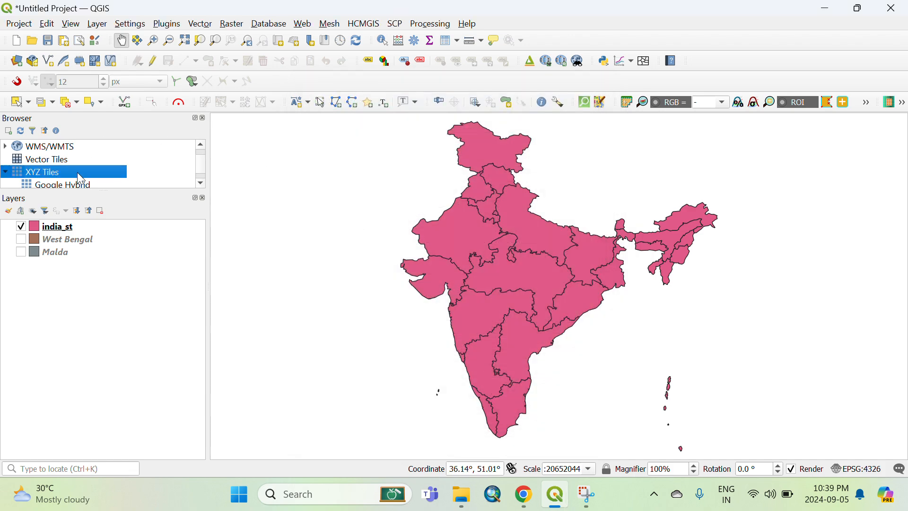
# Add the Esri Physical basemap through the HCMGIS Basemaps list.
pyautogui.scroll(-2, 78, 175)
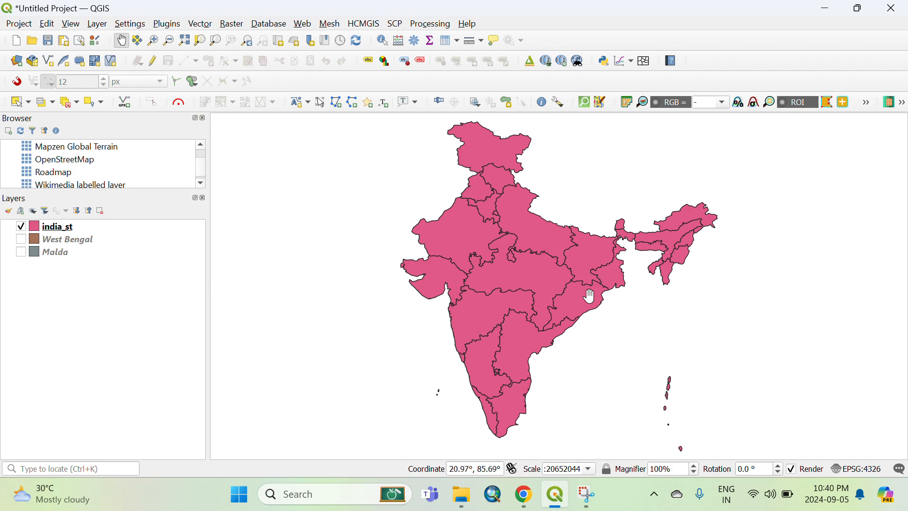
pyautogui.click(358, 26)
pyautogui.moveTo(381, 39)
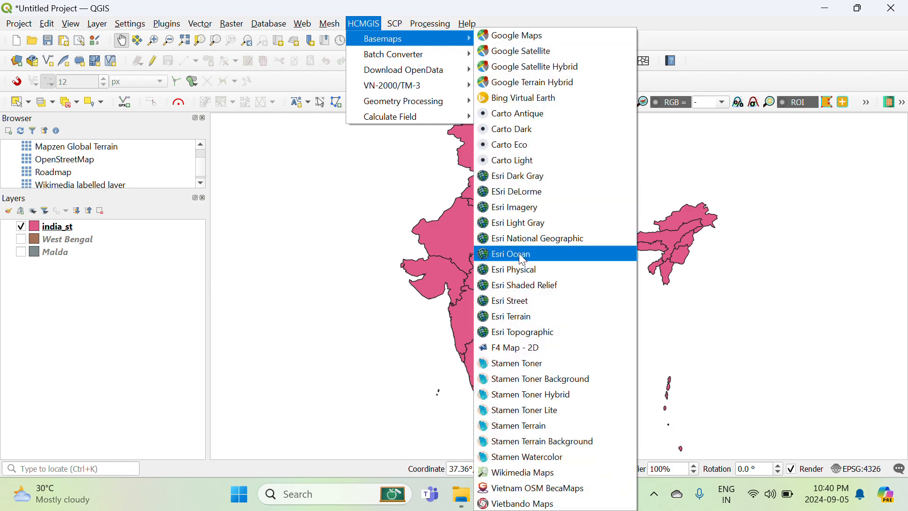
pyautogui.click(521, 274)
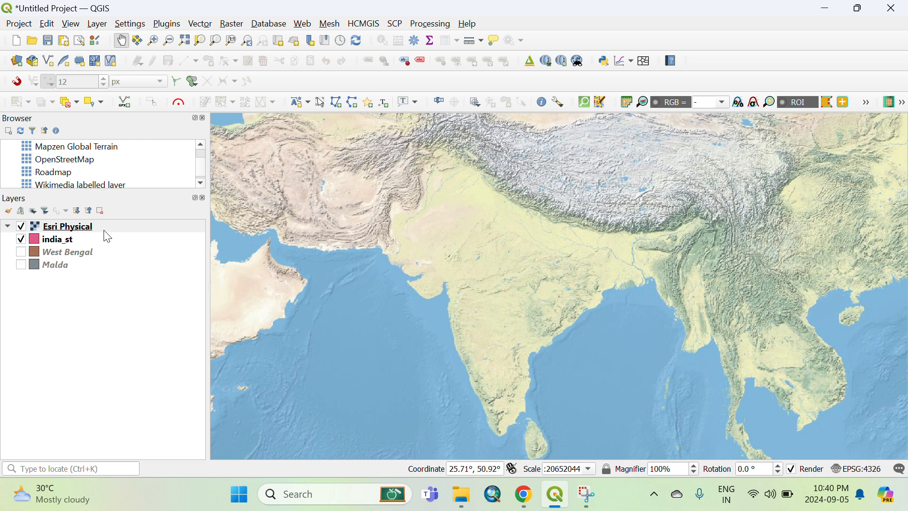
# Move the Esri Physical basemap below the india_st layer and select india_st.
pyautogui.moveTo(106, 232); pyautogui.dragTo(101, 248)
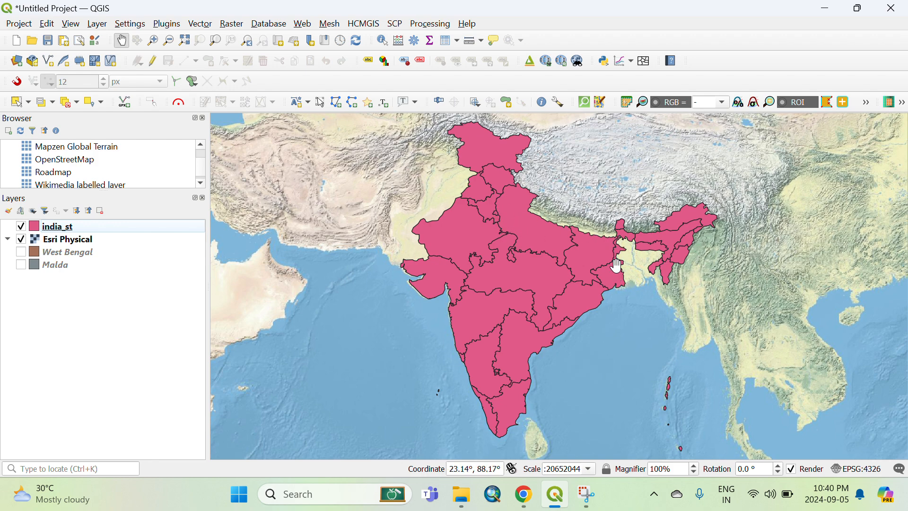
pyautogui.click(108, 230)
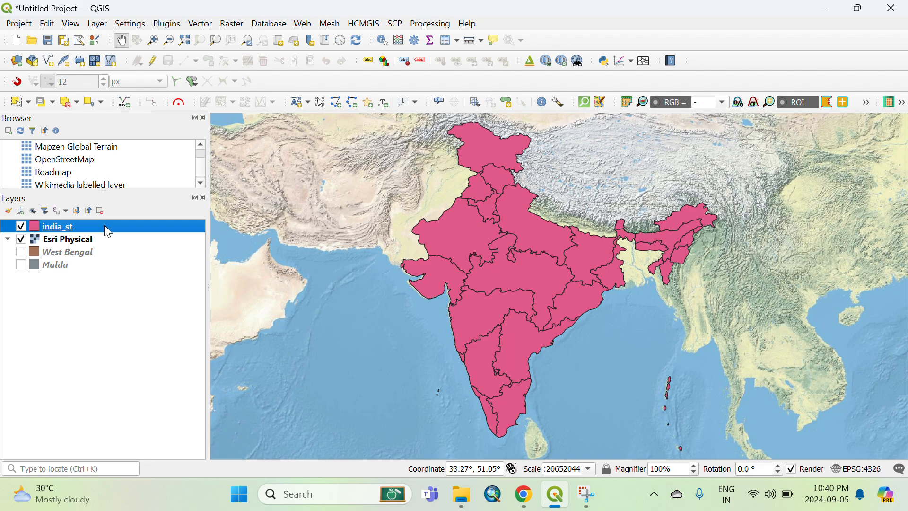
# Start editing the india_st layer and select the West Bengal polygon with the feature selection tool.
pyautogui.rightClick(104, 225)
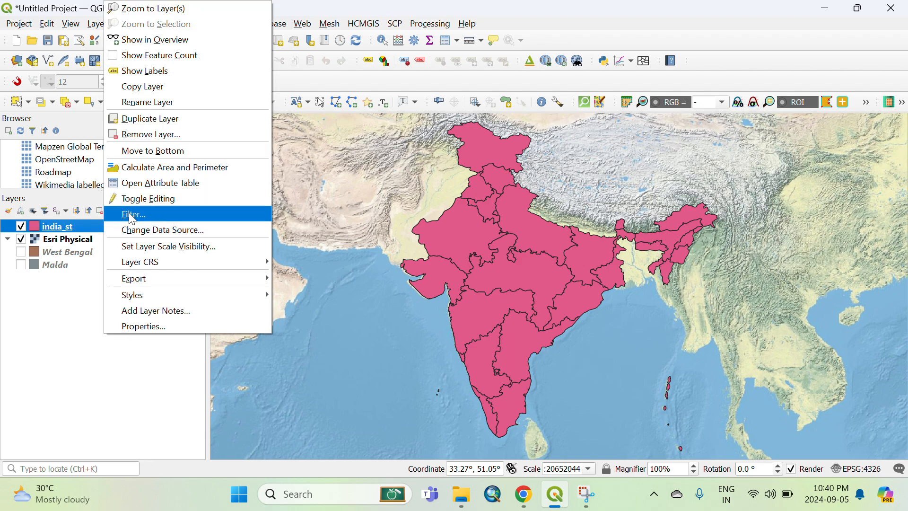
pyautogui.click(143, 198)
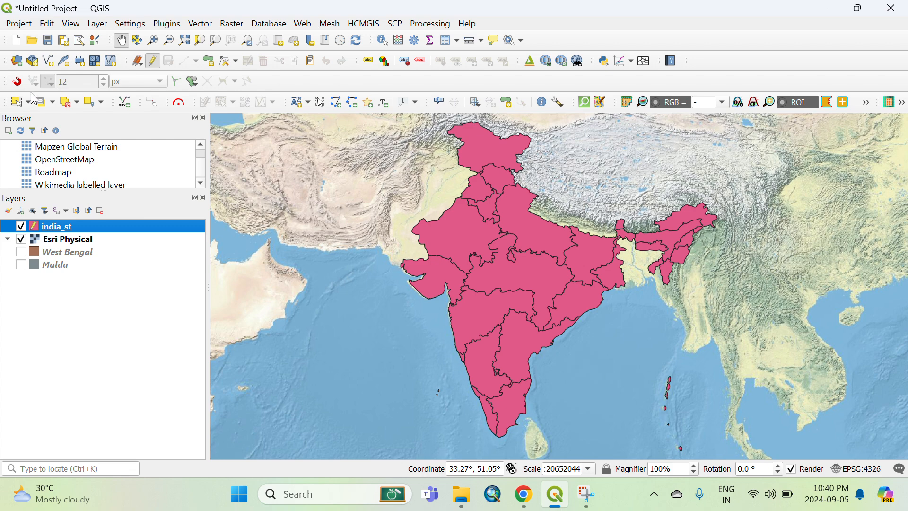
pyautogui.click(17, 103)
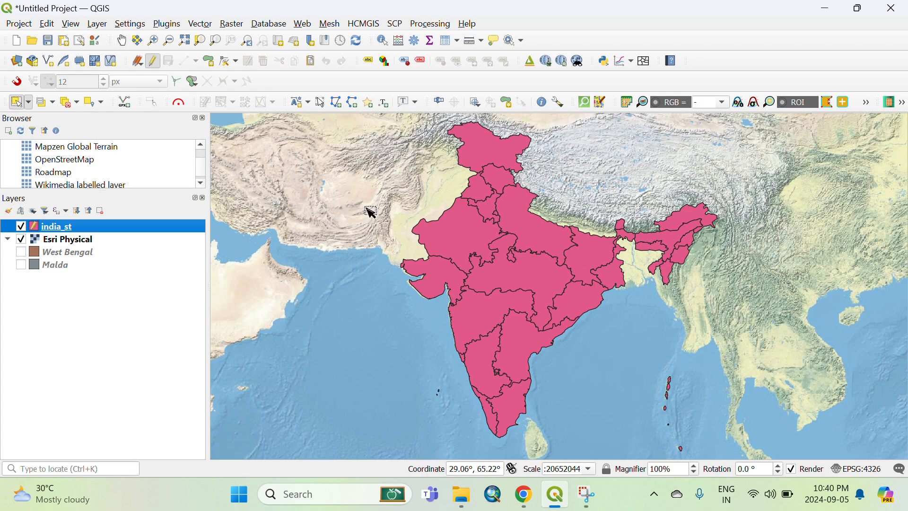
pyautogui.click(617, 278)
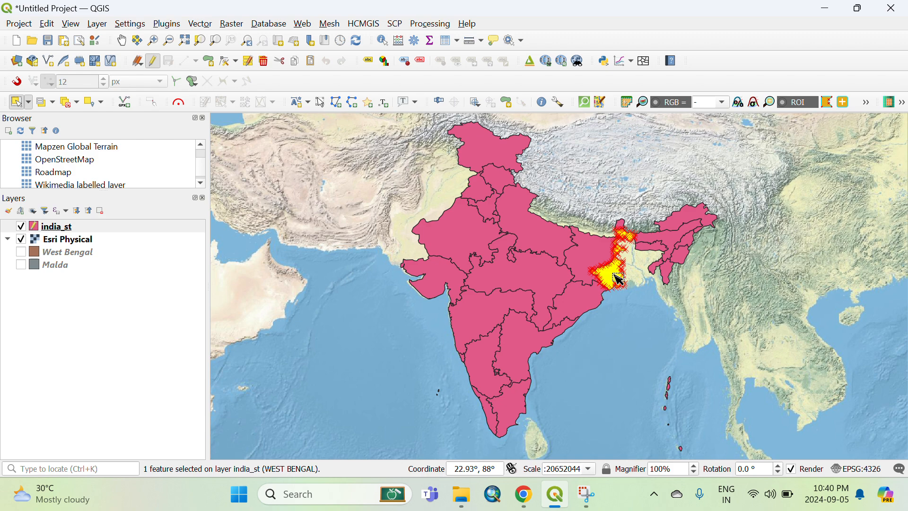
# Stop editing the india_st layer.
pyautogui.click(154, 66)
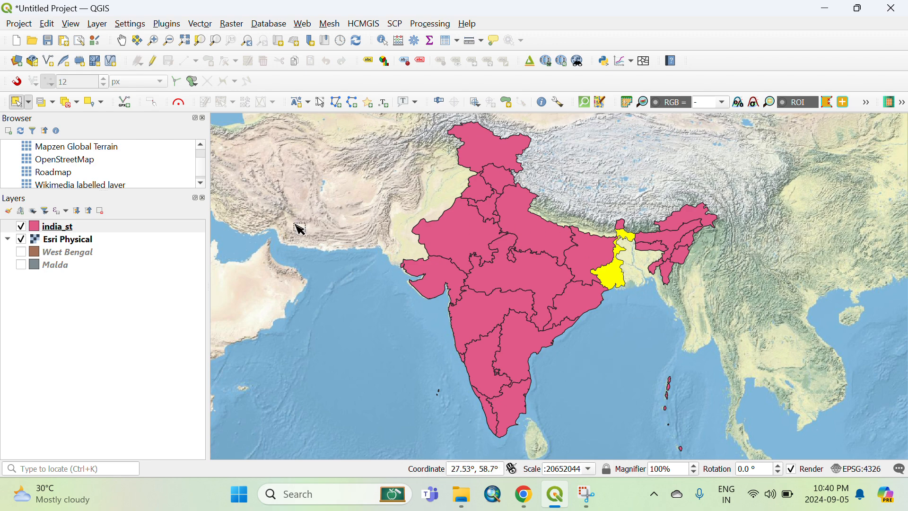
pyautogui.click(98, 310)
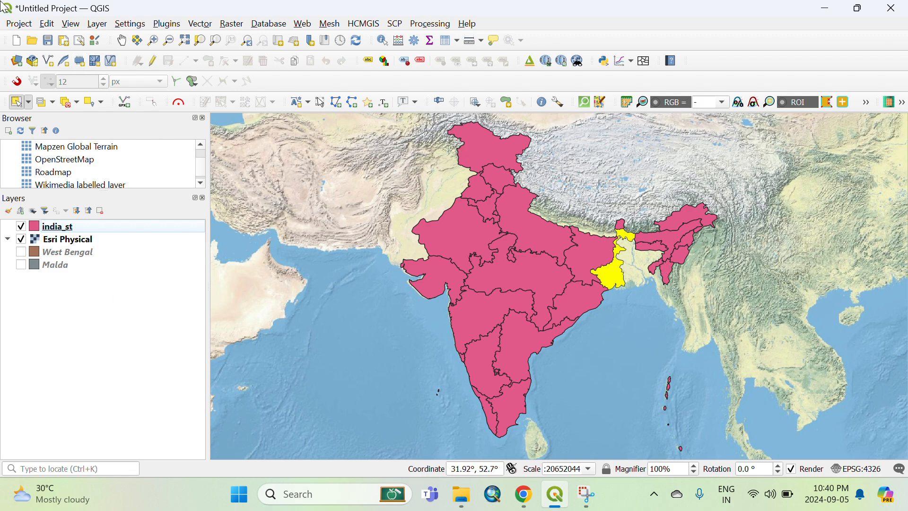
# Create a new print layout titled 1.
pyautogui.click(17, 23)
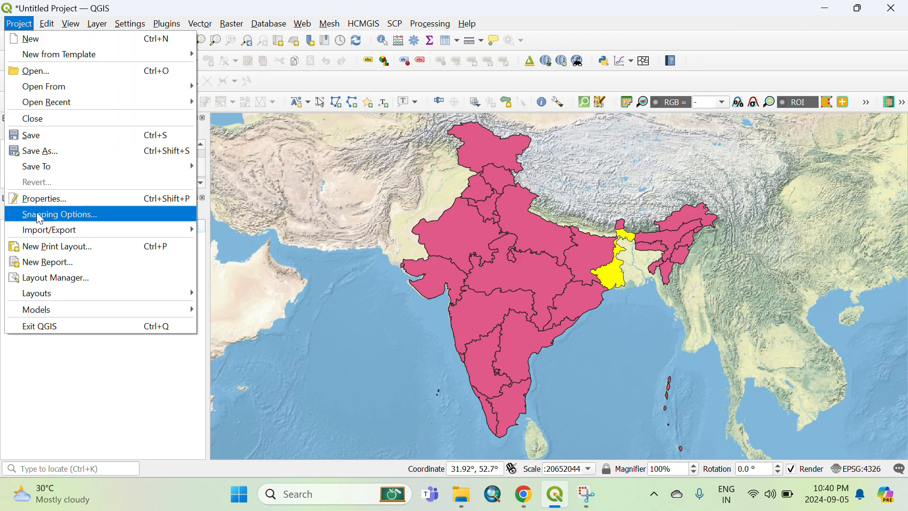
pyautogui.click(47, 250)
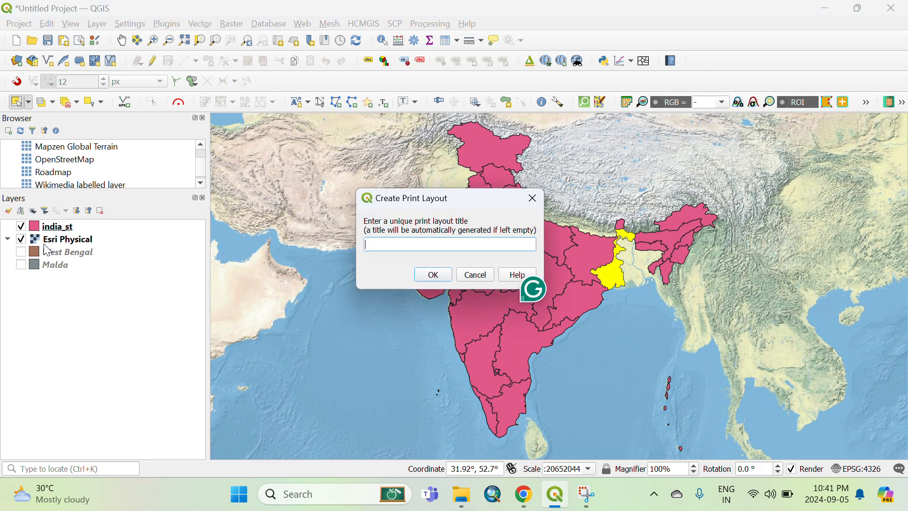
pyautogui.write('1')
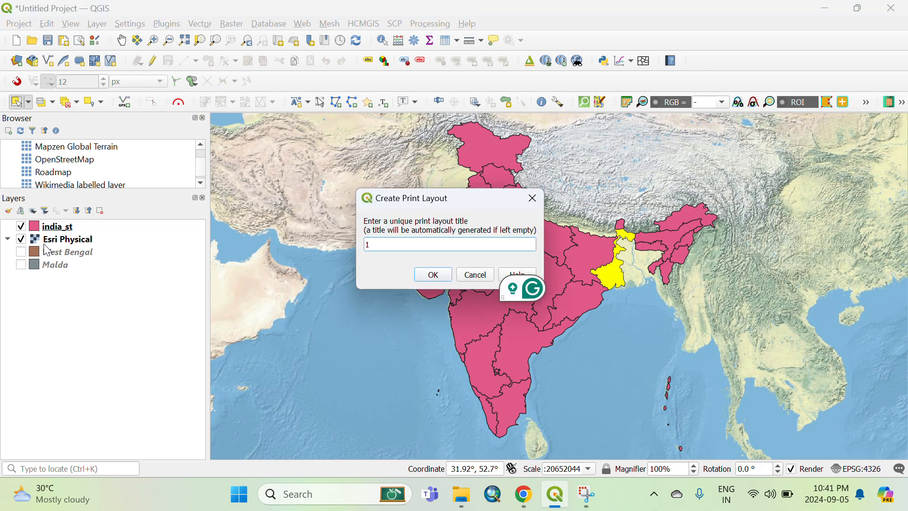
pyautogui.press('Return')
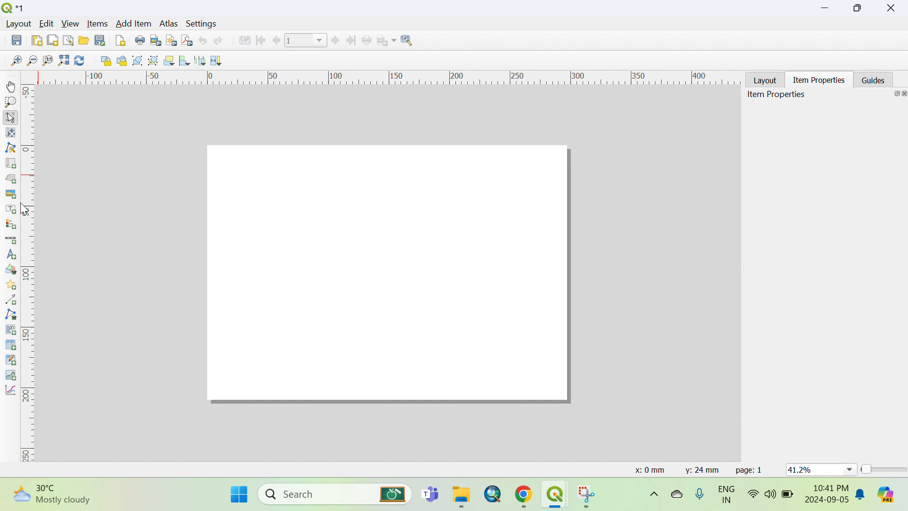
# Add a map item about 120 × 90 mm in the upper right part of the page.
pyautogui.click(15, 167)
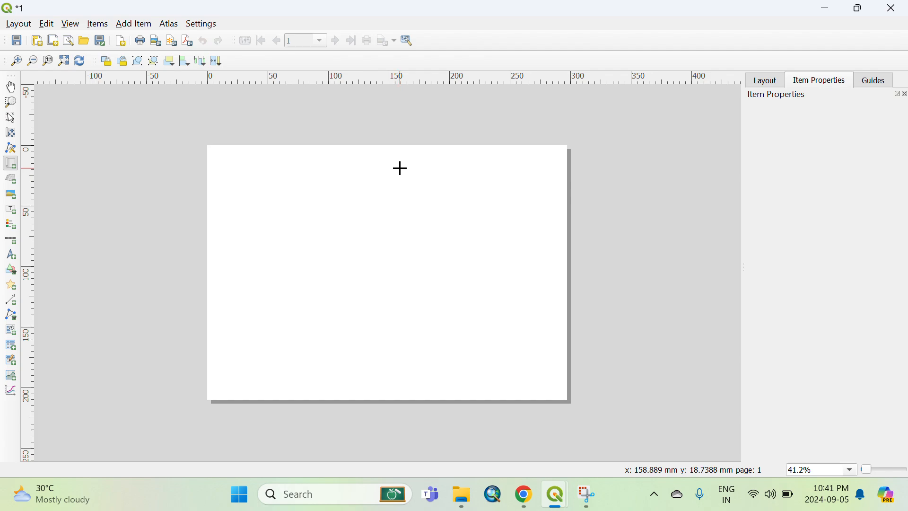
pyautogui.moveTo(401, 164); pyautogui.dragTo(550, 277)
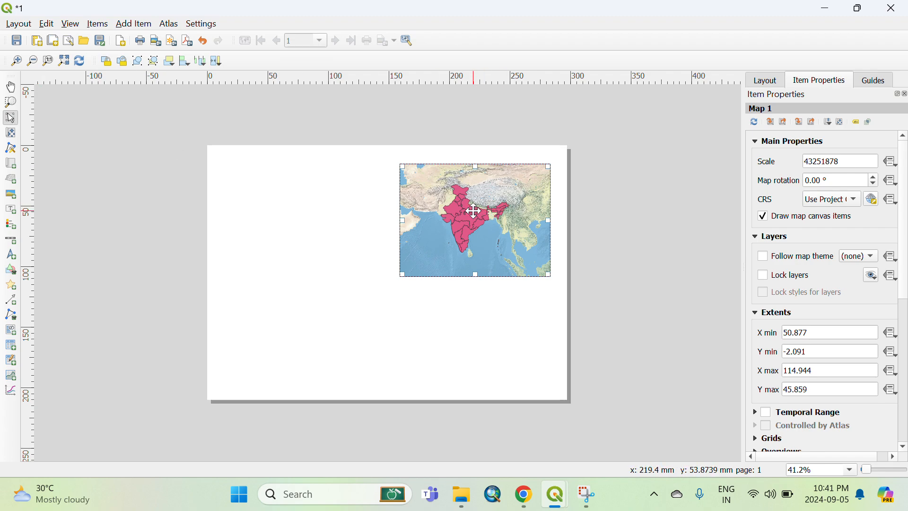
# Shift the map content slightly inside the map item with the move item content tool.
pyautogui.moveTo(474, 210); pyautogui.dragTo(473, 211)
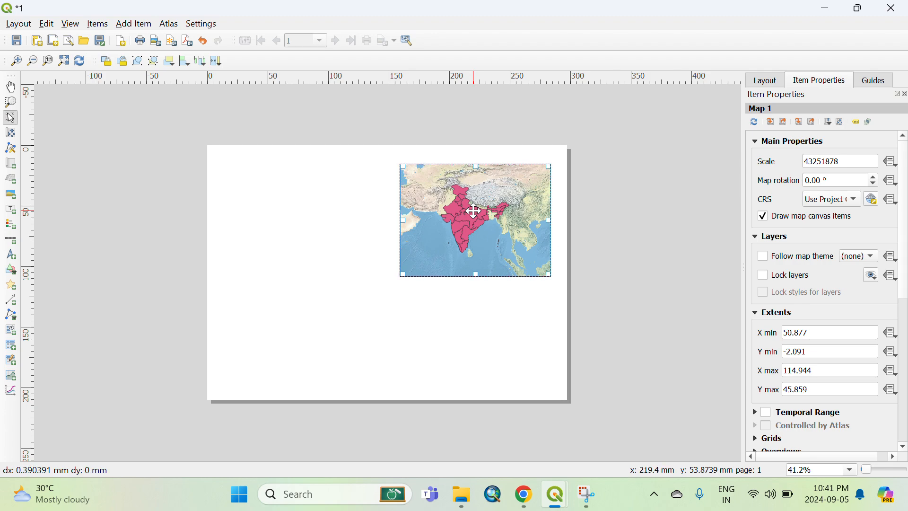
pyautogui.click(12, 136)
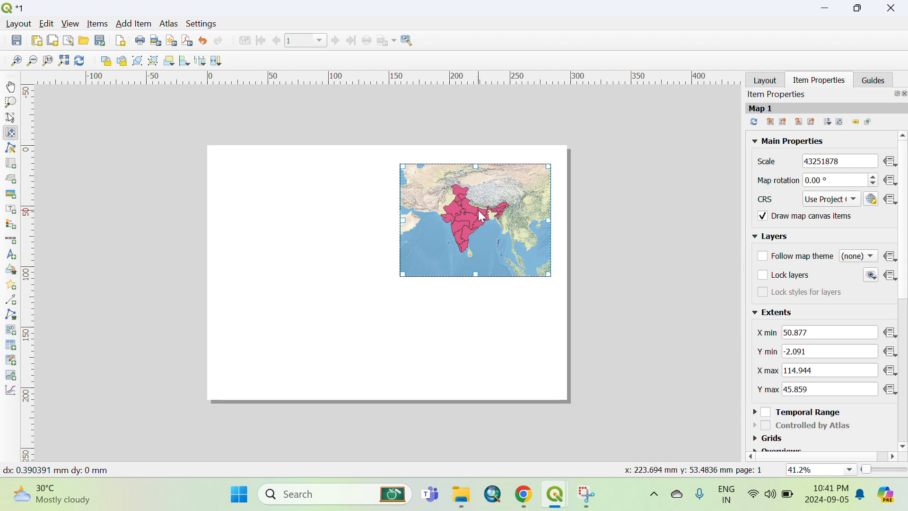
pyautogui.moveTo(478, 210); pyautogui.dragTo(475, 210)
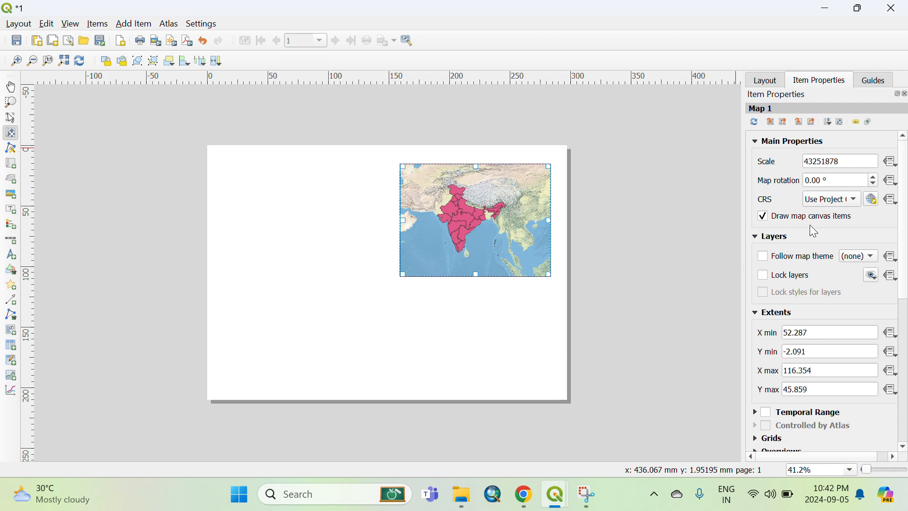
# Enable a frame around the map item.
pyautogui.scroll(-2, 795, 270)
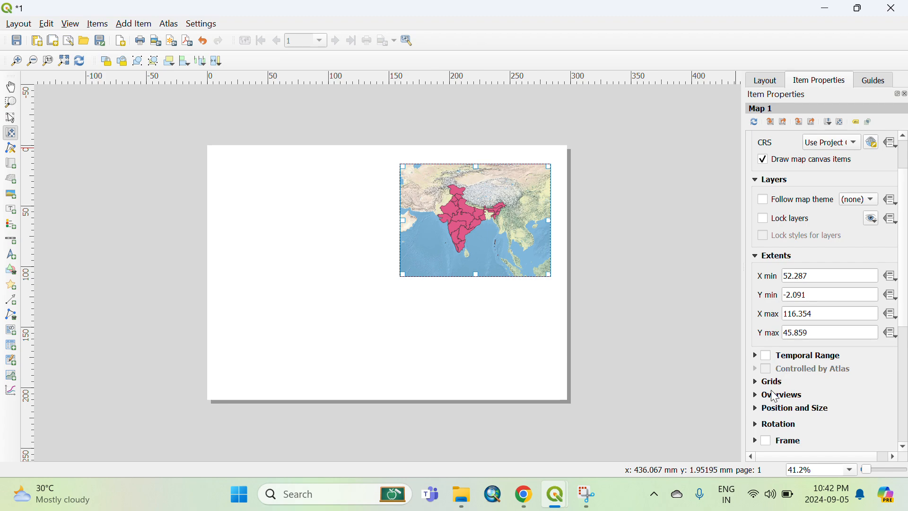
pyautogui.scroll(-2, 770, 390)
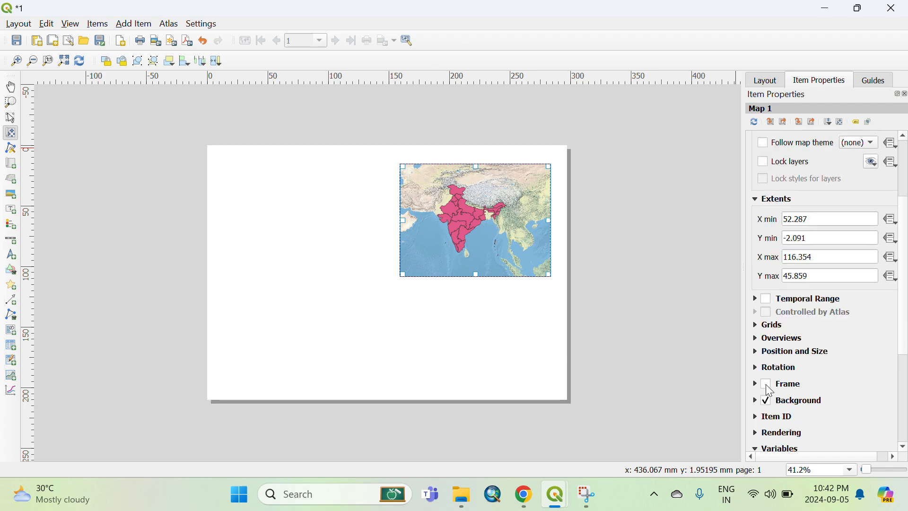
pyautogui.click(767, 387)
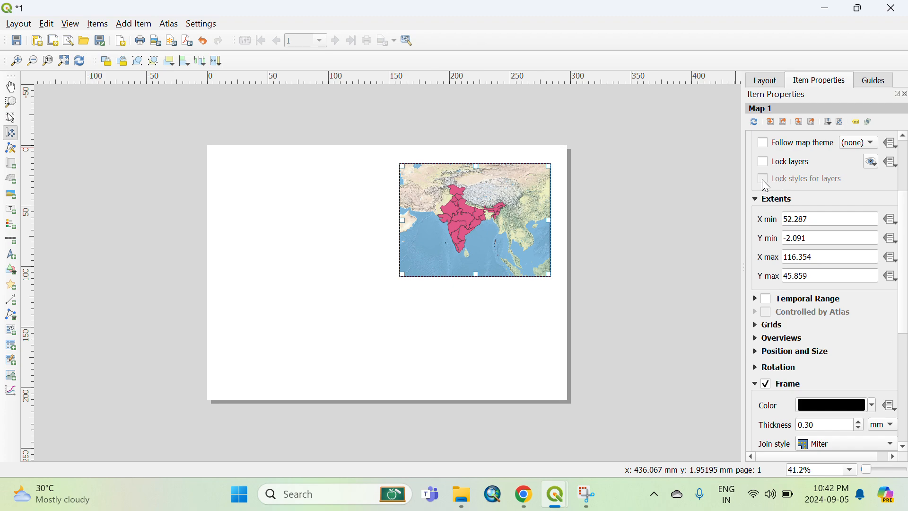
# Set the map item's scale to 33251878.
pyautogui.scroll(4, 761, 179)
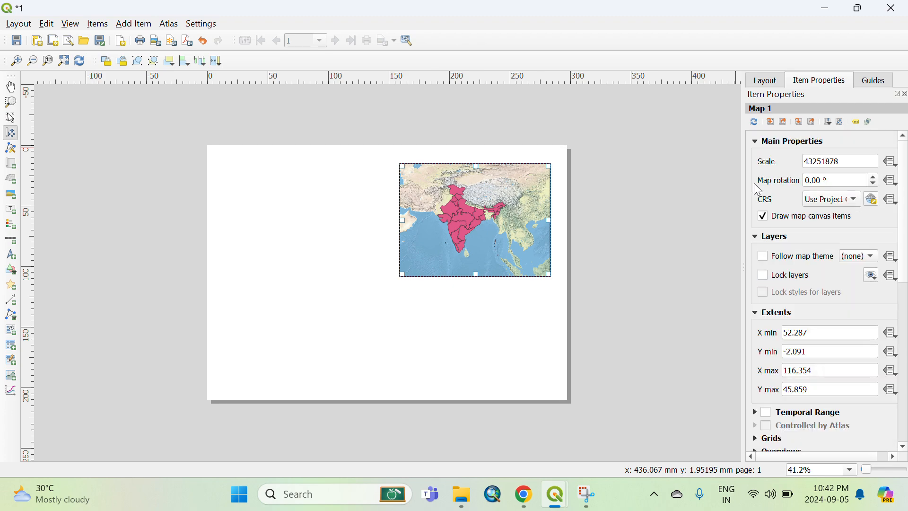
pyautogui.click(814, 161)
pyautogui.press('BackSpace')
pyautogui.press('BackSpace')
pyautogui.write('33')
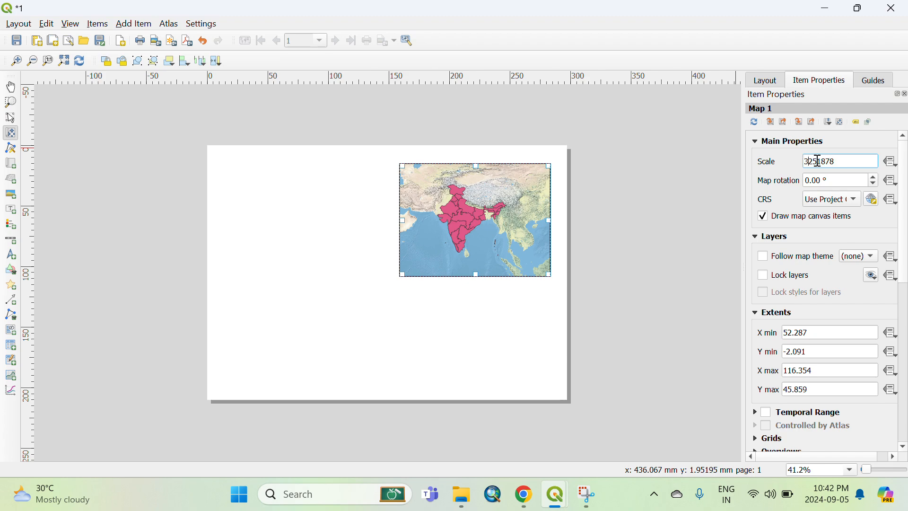
pyautogui.press('Return')
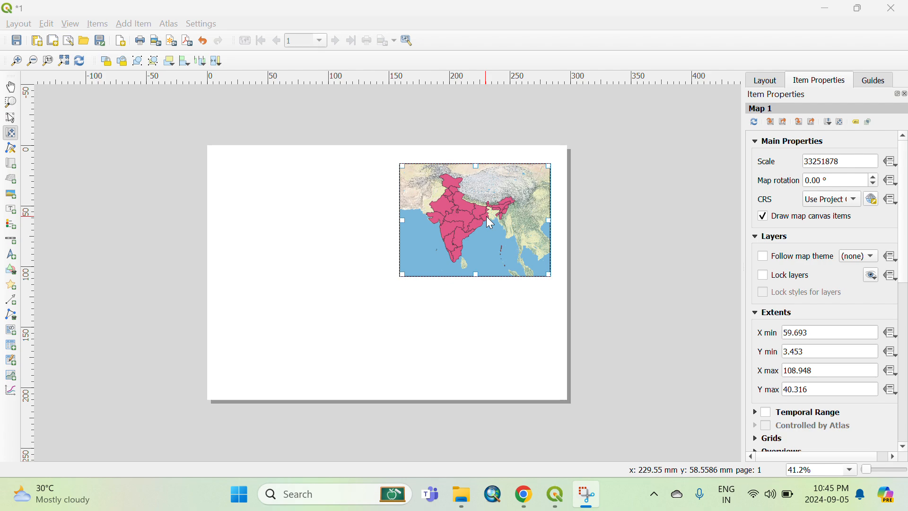
# Return to the main window, start editing india_st again and select the West Bengal polygon.
pyautogui.click(825, 10)
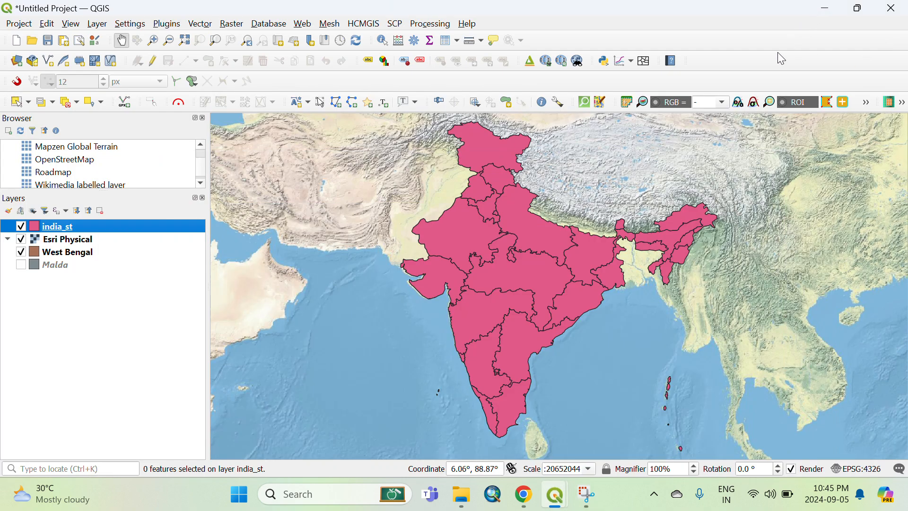
pyautogui.rightClick(89, 227)
pyautogui.click(127, 199)
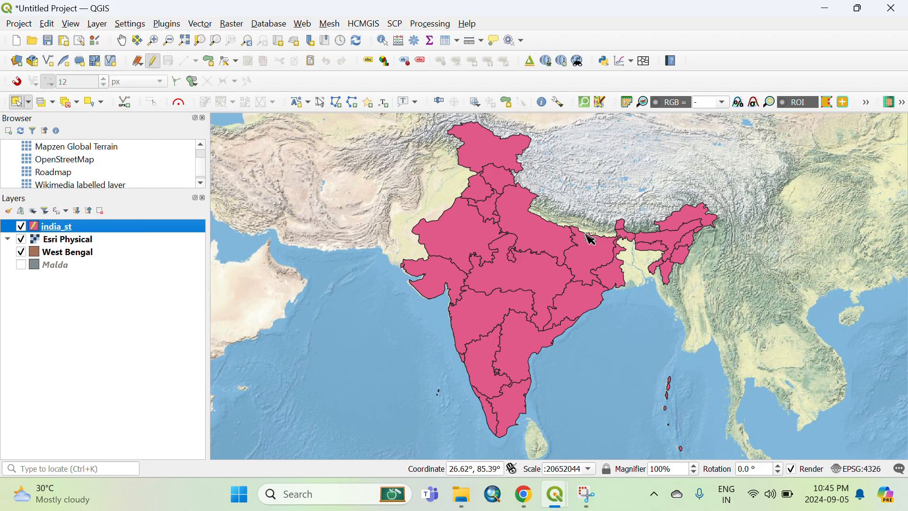
pyautogui.click(613, 278)
# Save the selected India_st feature as an ESRI Shapefile named westbengal in the Paper 1 folder.
pyautogui.click(78, 227)
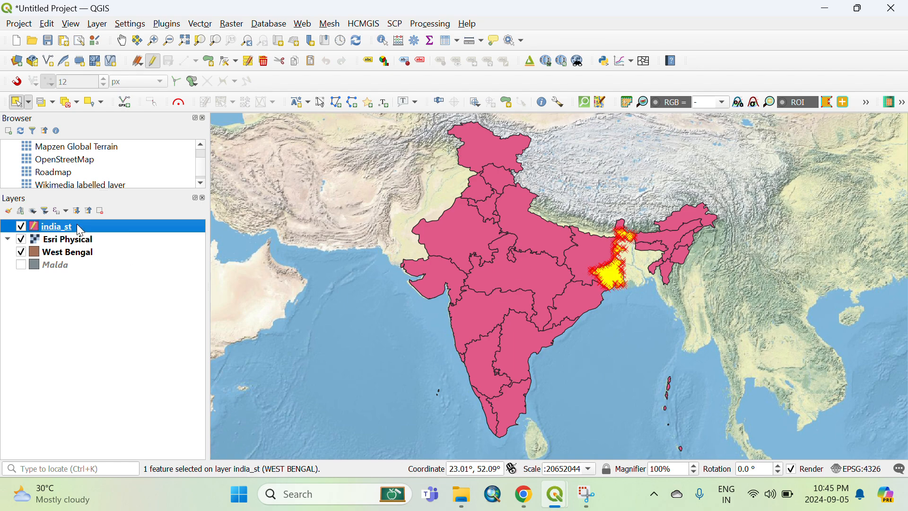
pyautogui.rightClick(79, 232)
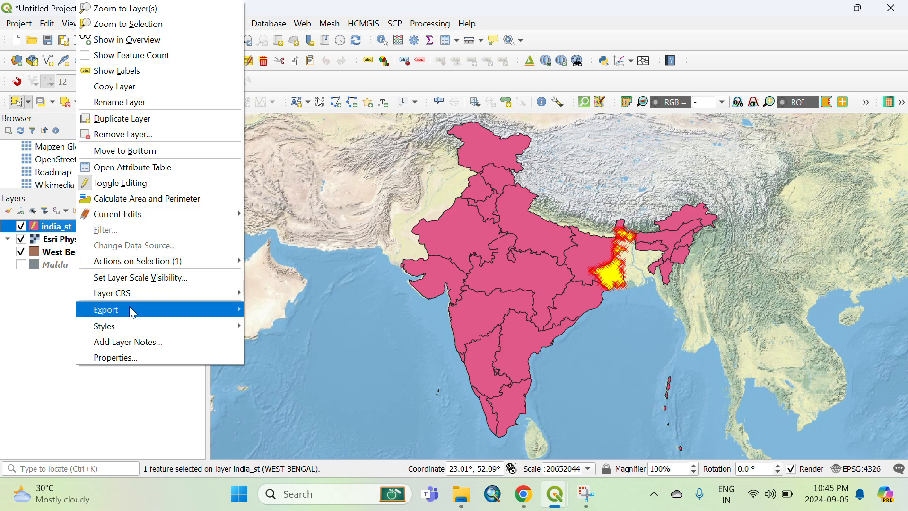
pyautogui.moveTo(199, 294)
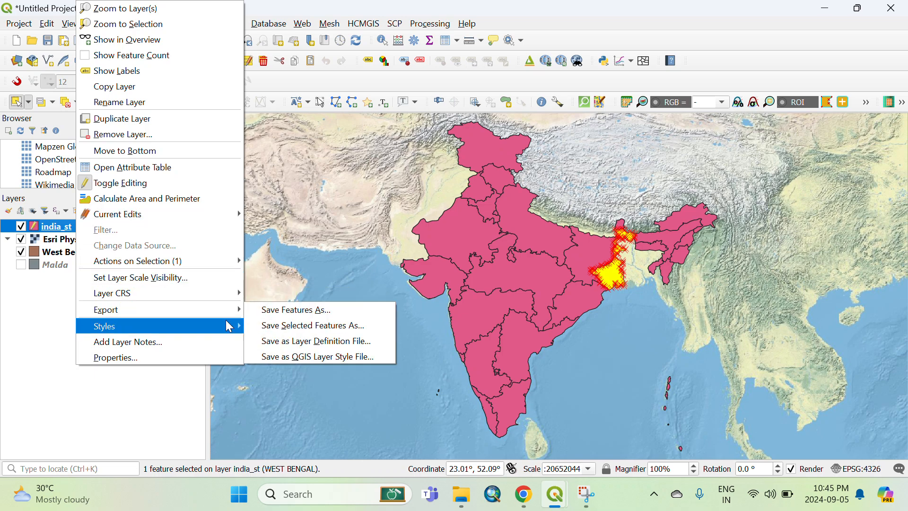
pyautogui.moveTo(228, 314)
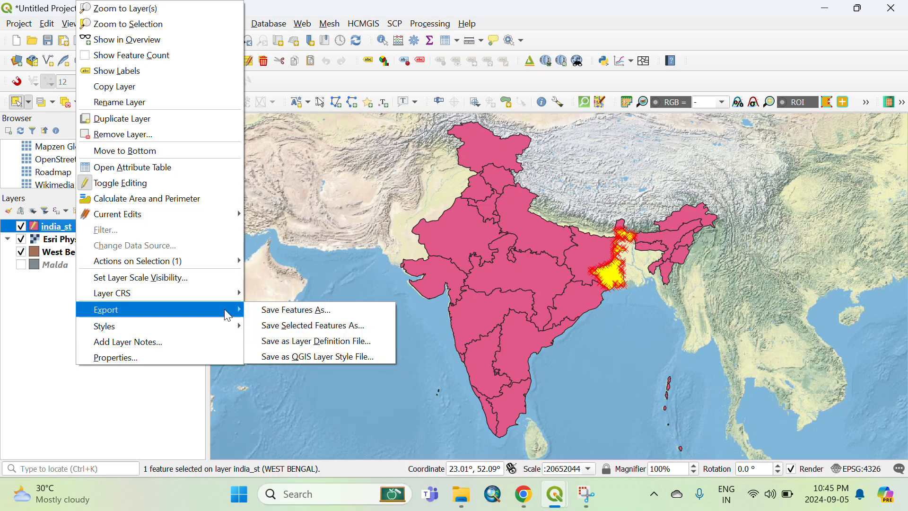
pyautogui.click(300, 323)
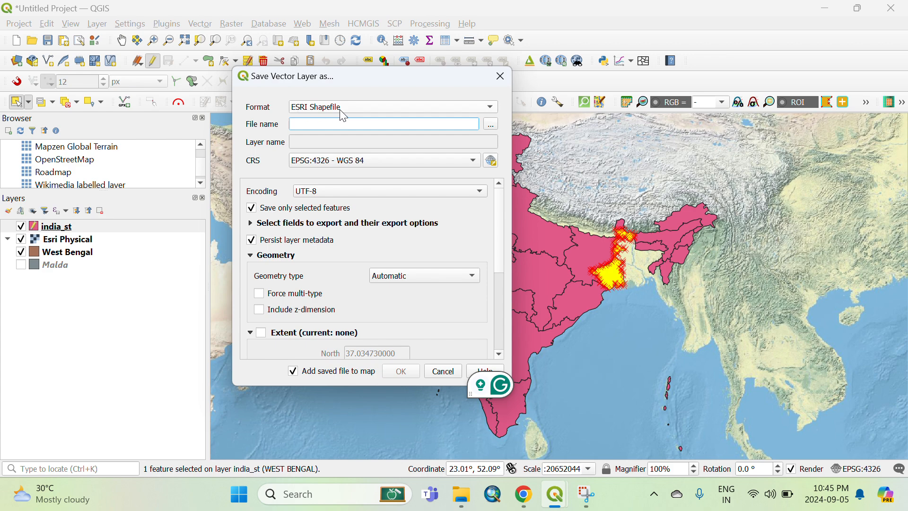
pyautogui.click(492, 125)
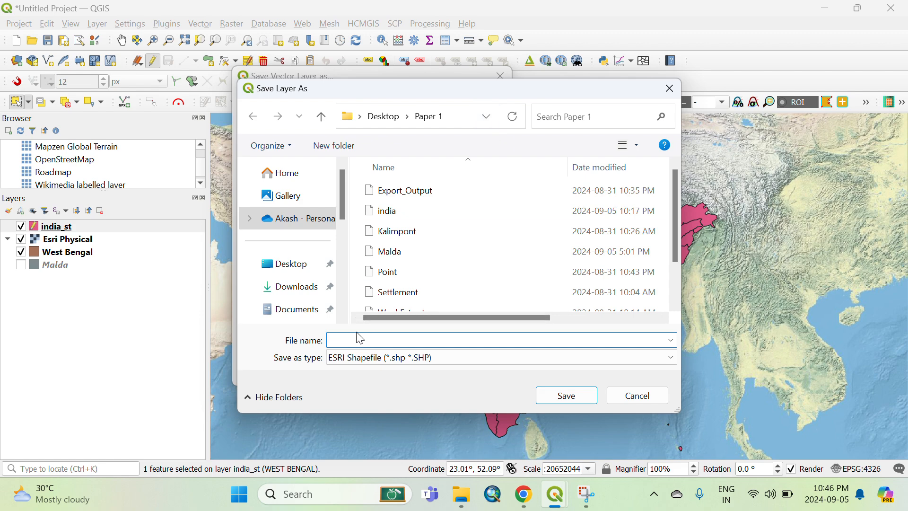
pyautogui.write('w')
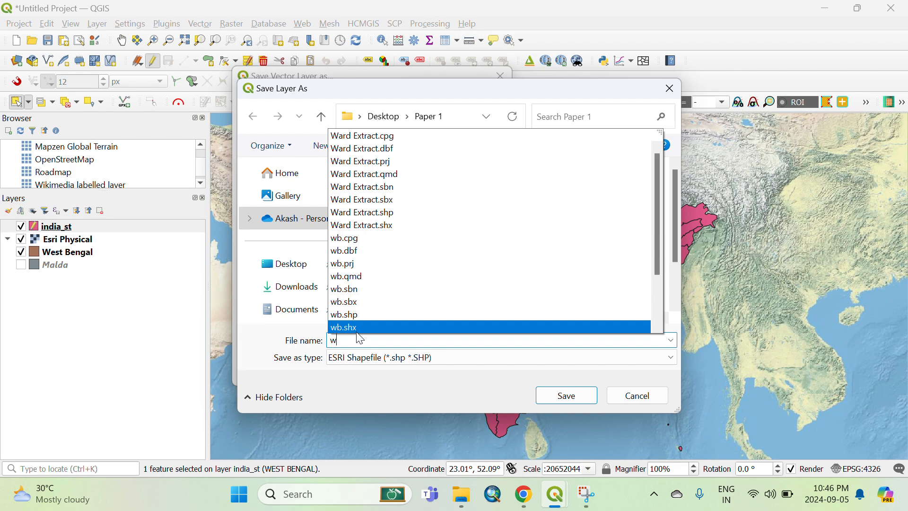
pyautogui.write('est')
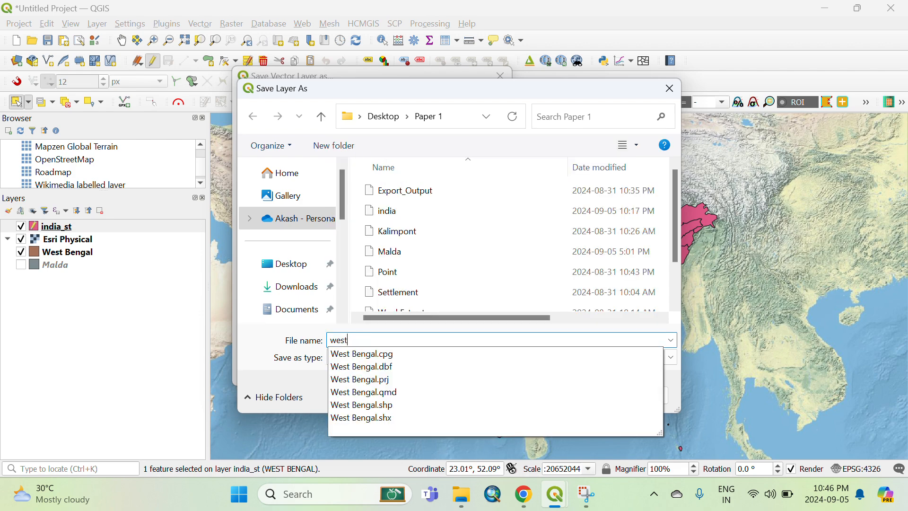
pyautogui.write('be')
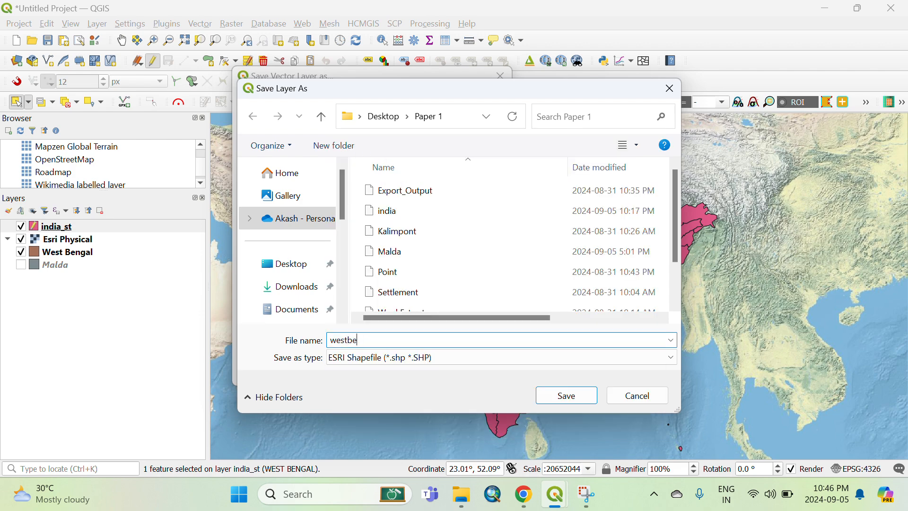
pyautogui.write('ngal')
pyautogui.click(577, 396)
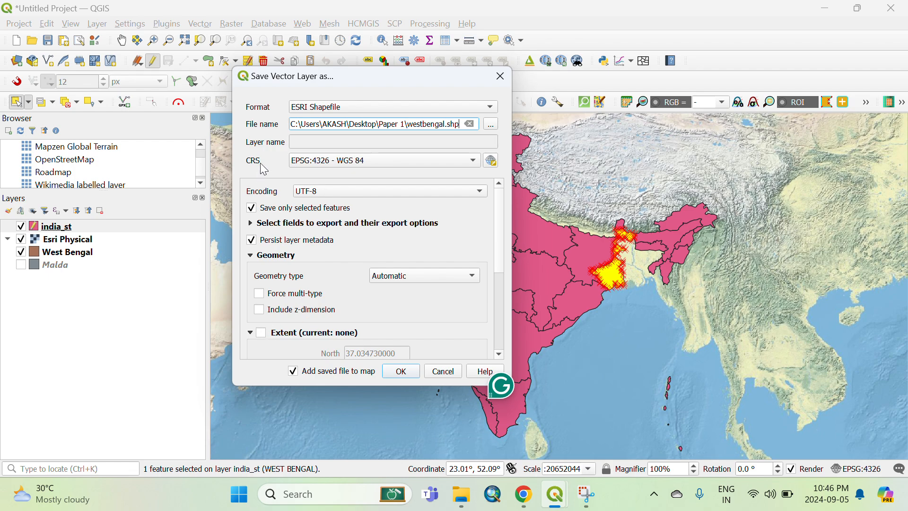
# Enable the extent option in the save dialog and confirm the export.
pyautogui.moveTo(316, 169)
pyautogui.click(261, 333)
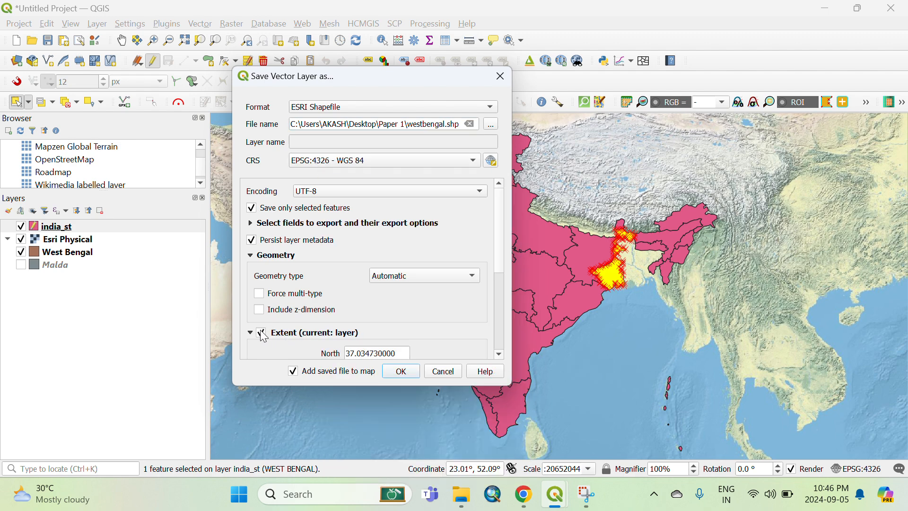
pyautogui.click(401, 371)
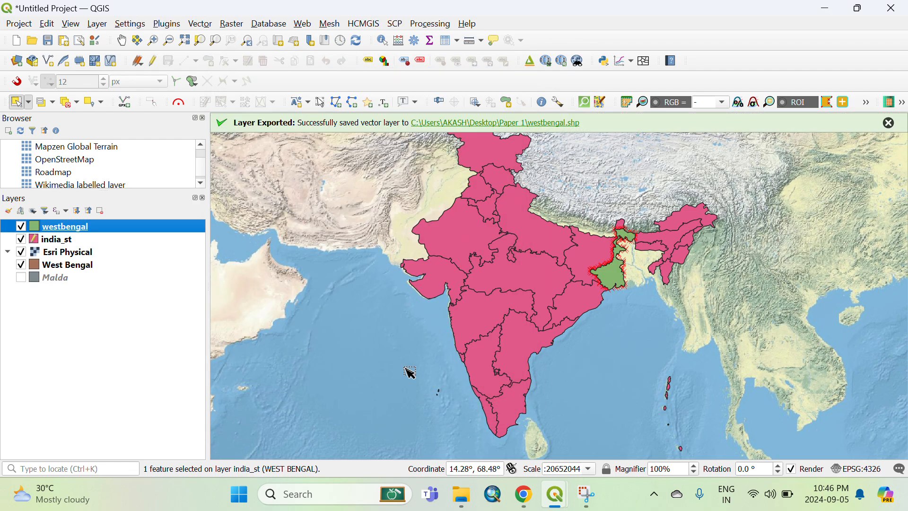
# Stop editing the india_st layer and switch to the pan tool.
pyautogui.click(54, 239)
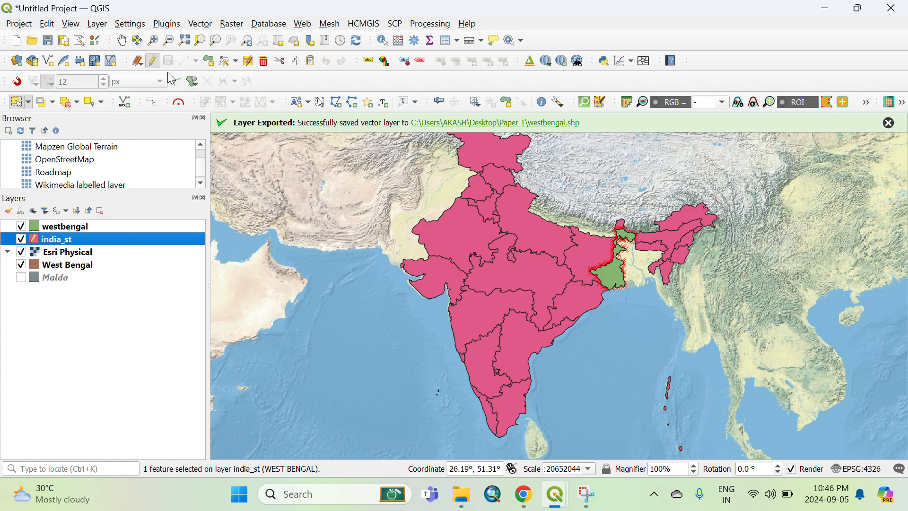
pyautogui.click(154, 63)
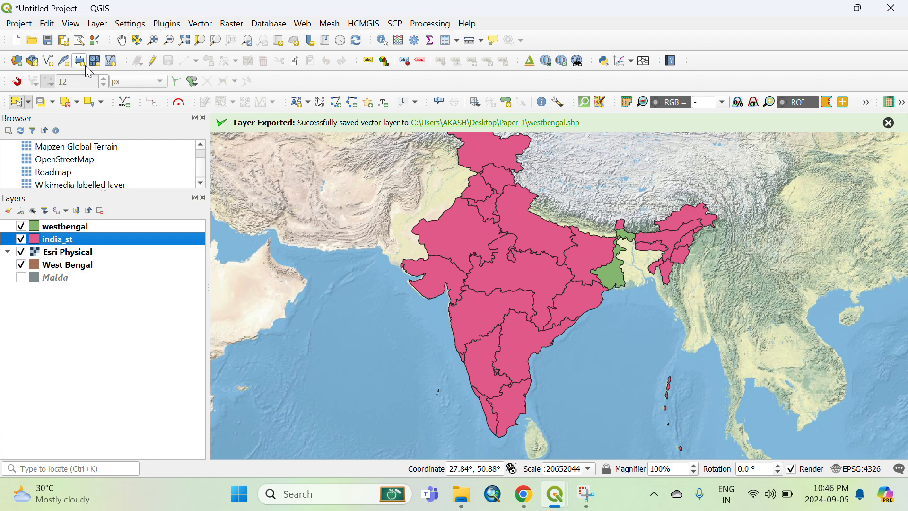
pyautogui.click(123, 42)
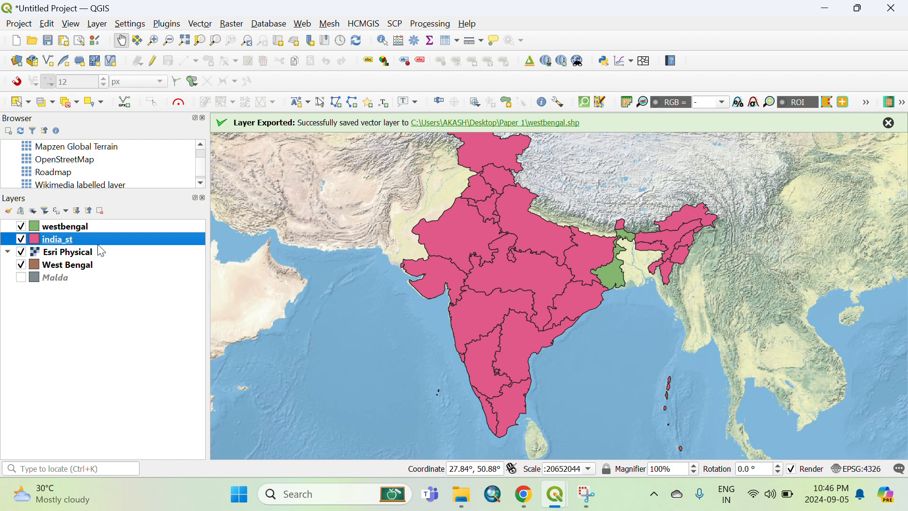
# Change the westbengal layer's fill color to yellow in its symbology properties.
pyautogui.click(38, 233)
pyautogui.rightClick(38, 233)
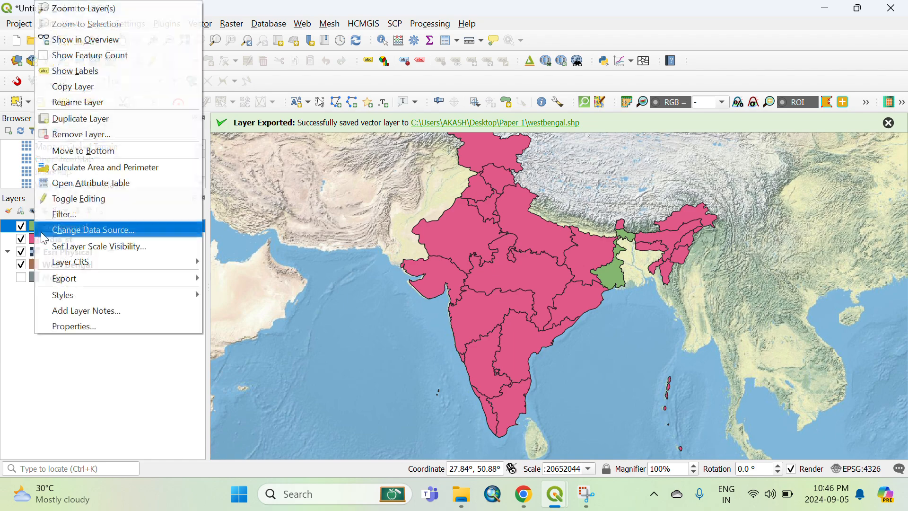
pyautogui.click(71, 328)
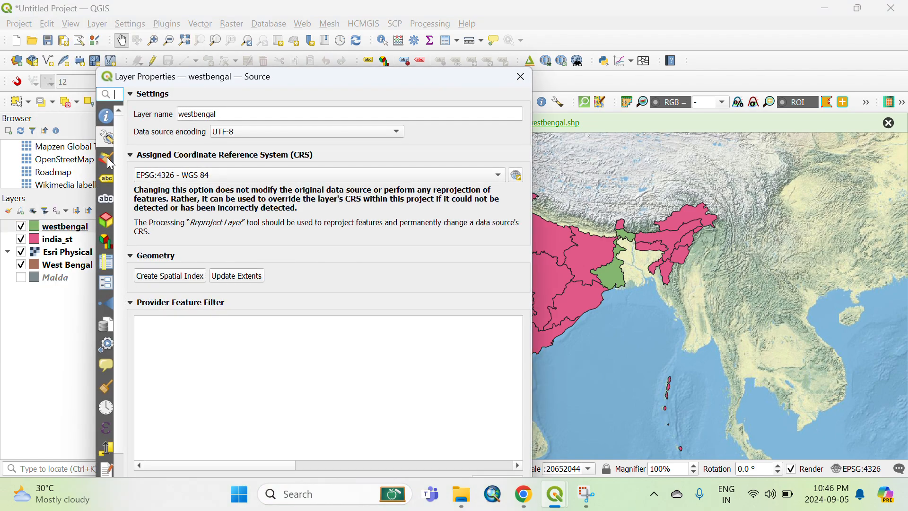
pyautogui.click(108, 159)
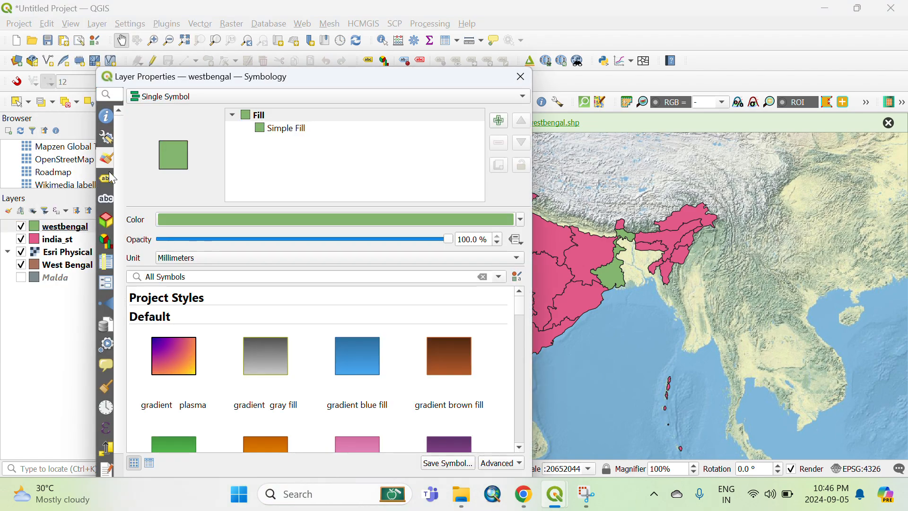
pyautogui.click(520, 220)
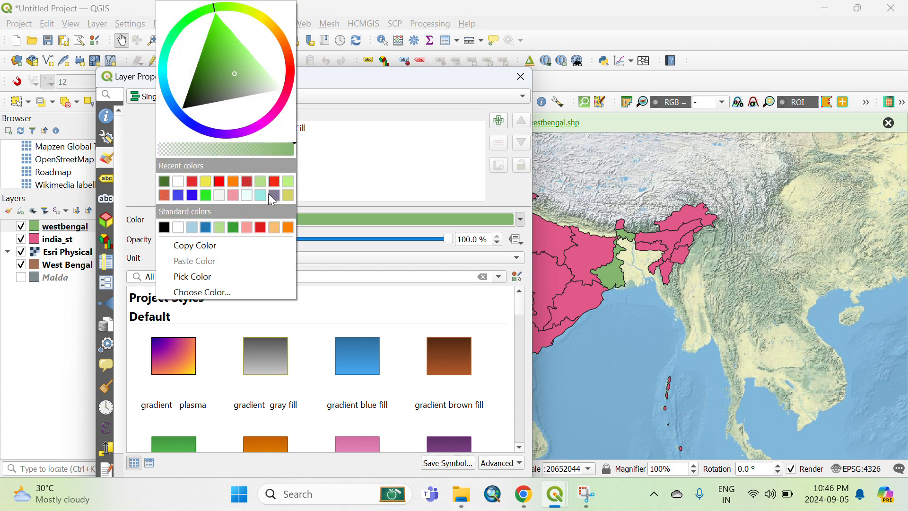
pyautogui.click(205, 181)
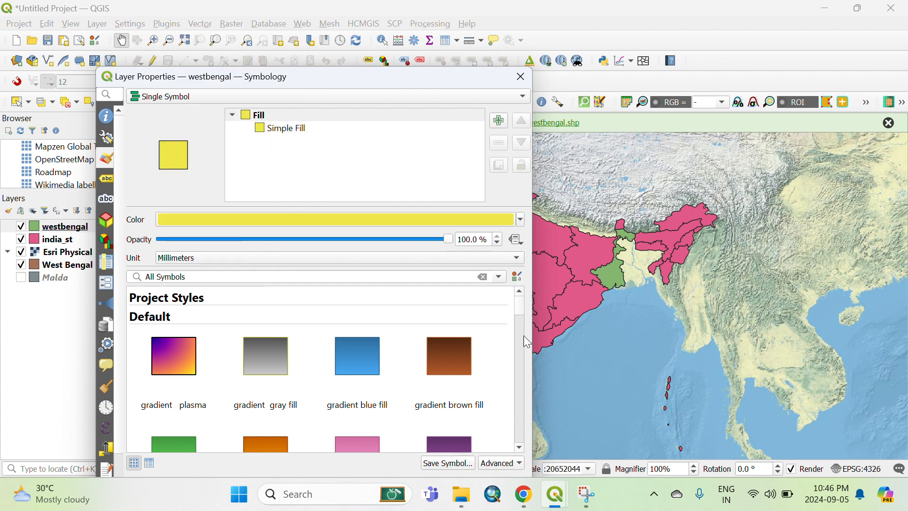
pyautogui.moveTo(338, 82); pyautogui.dragTo(273, 25)
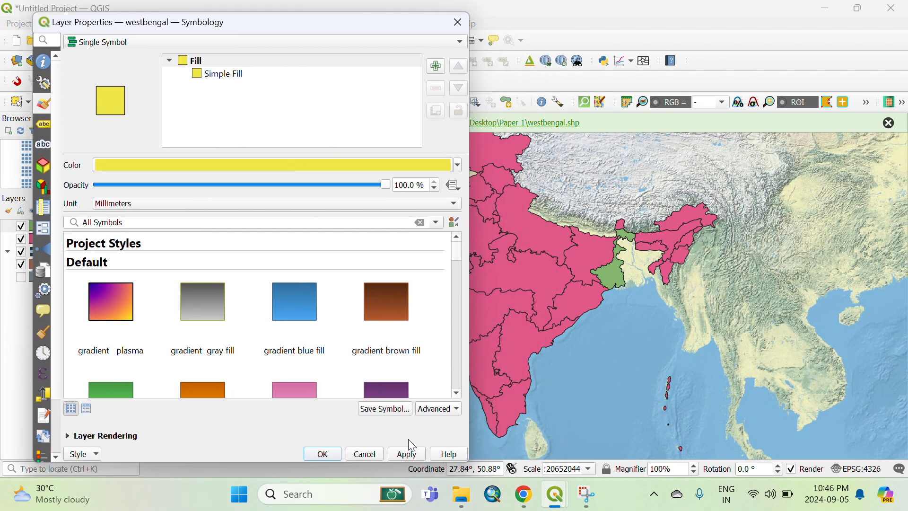
pyautogui.click(324, 456)
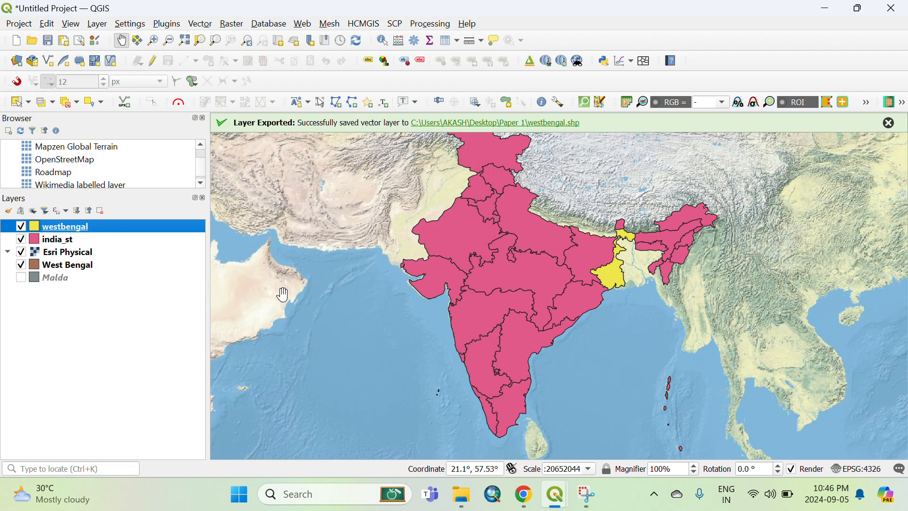
# Switch to the print layout window and refresh the map view.
pyautogui.moveTo(556, 494)
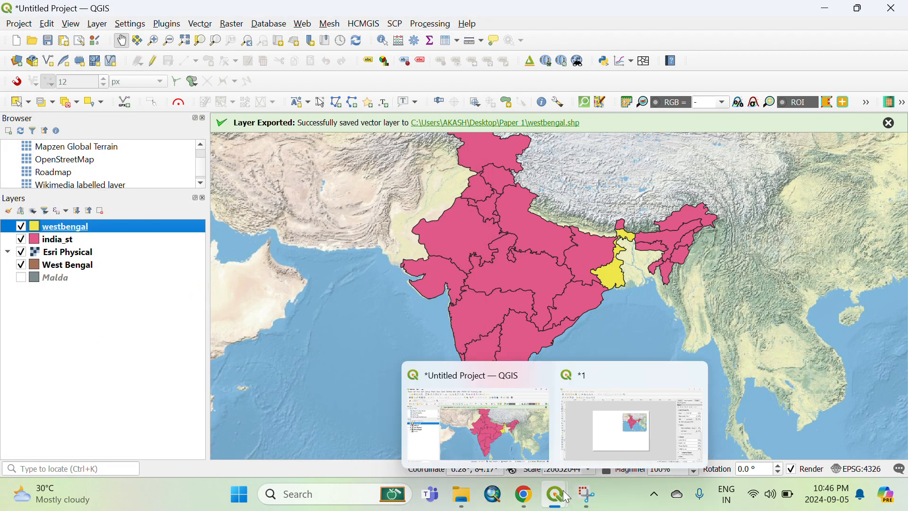
pyautogui.click(607, 418)
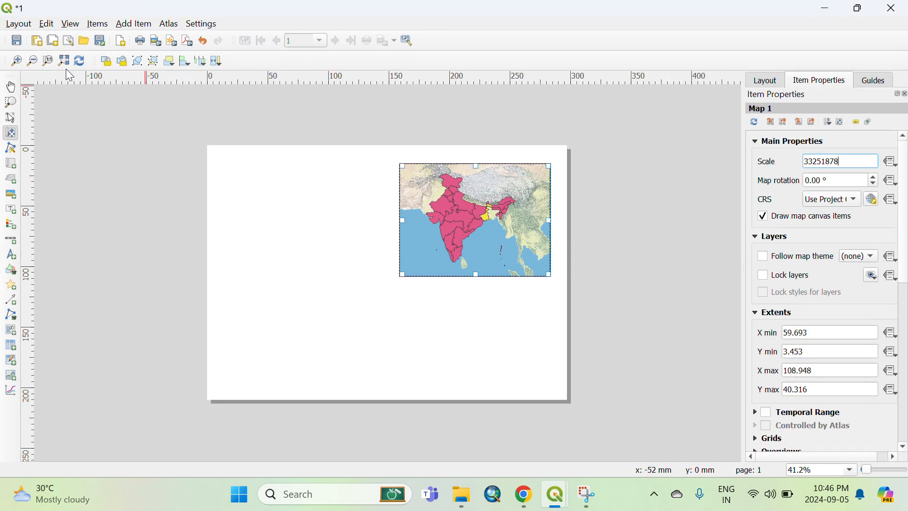
pyautogui.click(78, 61)
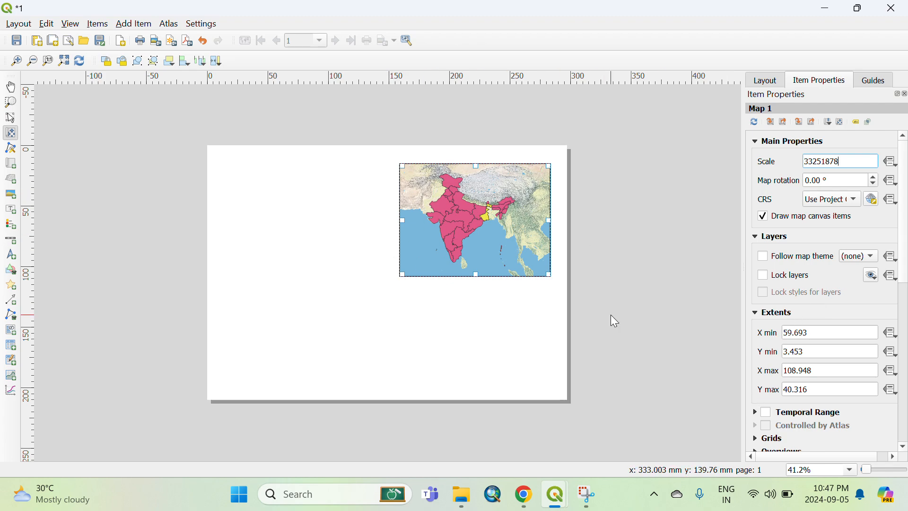
pyautogui.scroll(-2, 761, 417)
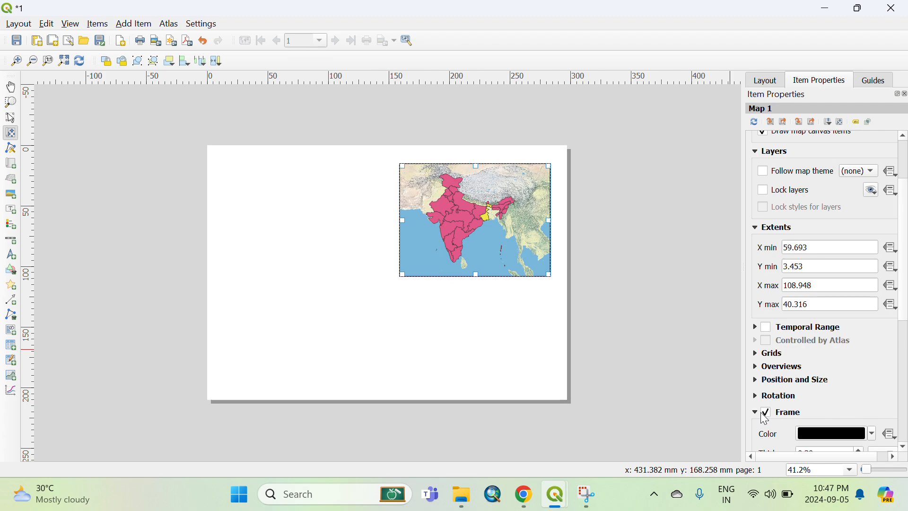
pyautogui.scroll(-3, 763, 418)
pyautogui.click(766, 356)
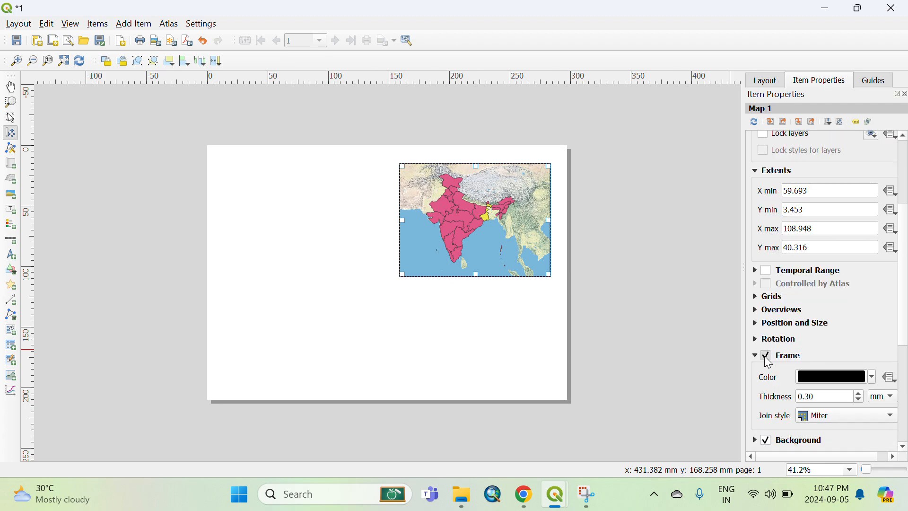
pyautogui.click(765, 356)
pyautogui.click(766, 356)
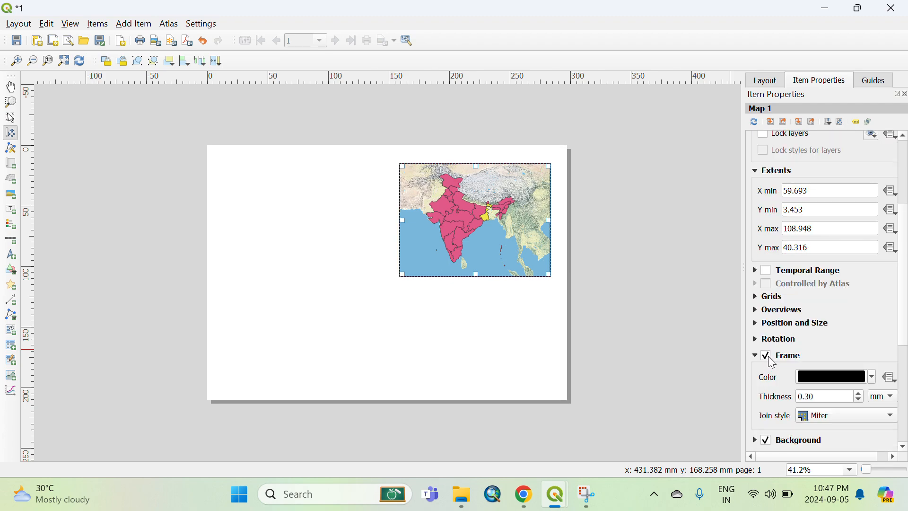
# Add a grid to the map item and open its grid properties.
pyautogui.click(755, 296)
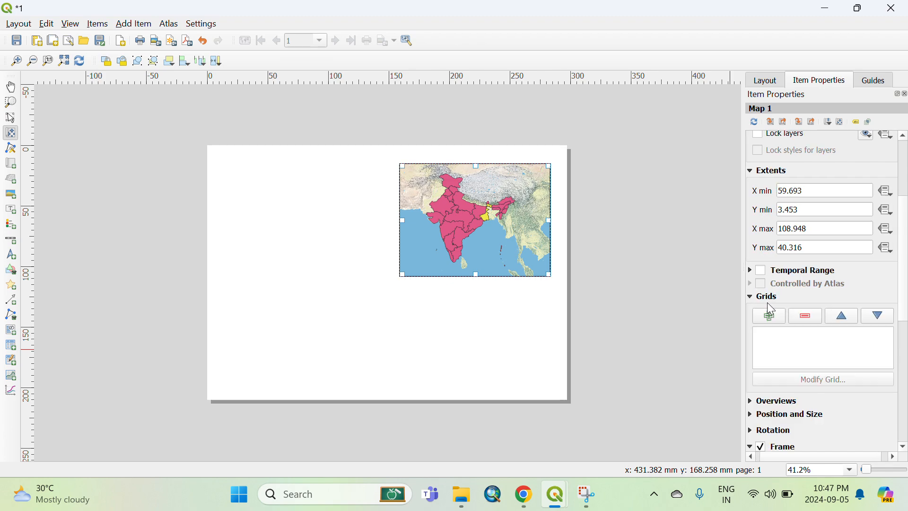
pyautogui.click(768, 317)
pyautogui.click(769, 337)
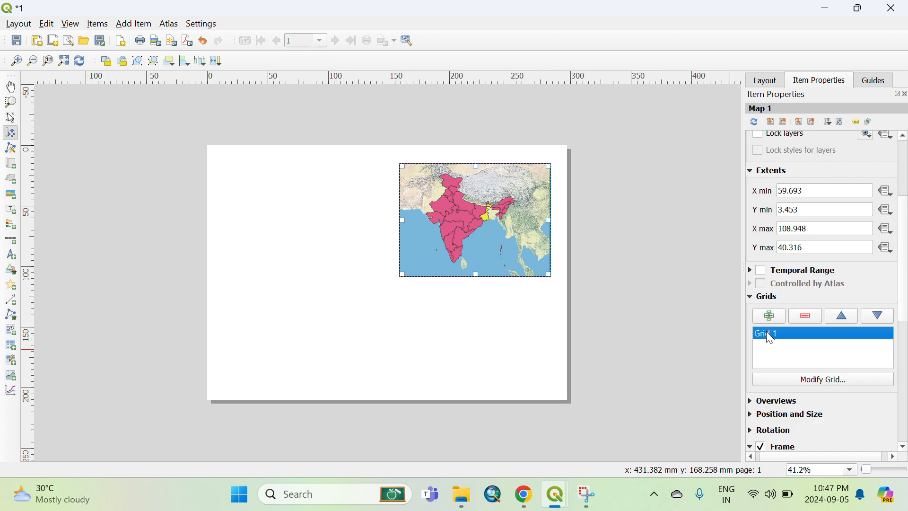
pyautogui.click(827, 381)
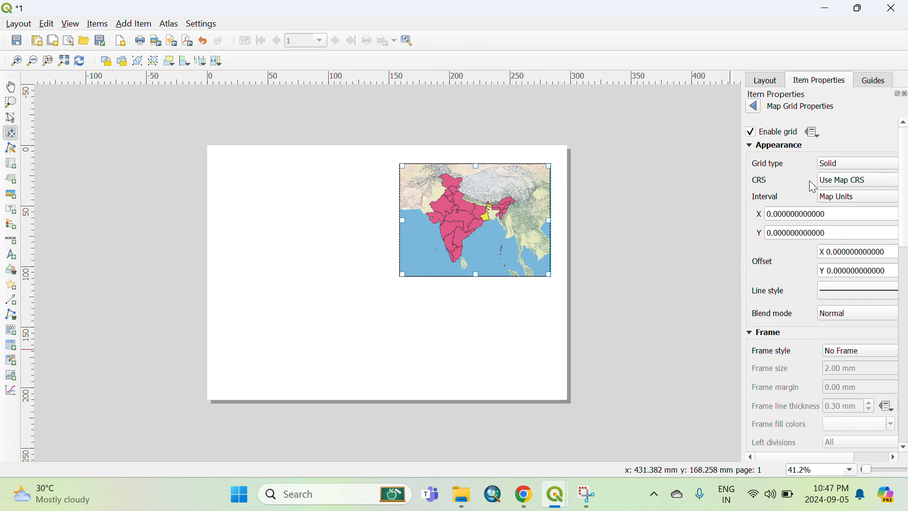
# Set the grid interval to 10 map units for both X and Y.
pyautogui.click(771, 214)
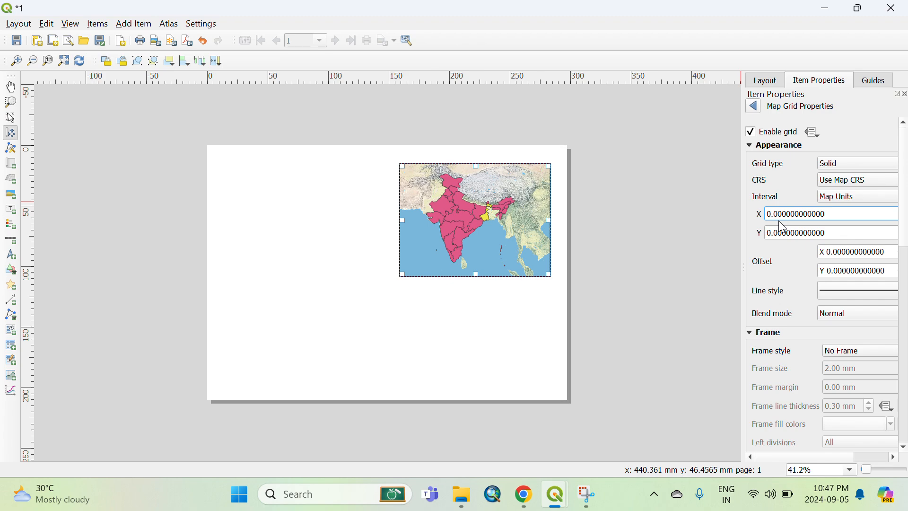
pyautogui.press('BackSpace')
pyautogui.write('10')
pyautogui.press('Return')
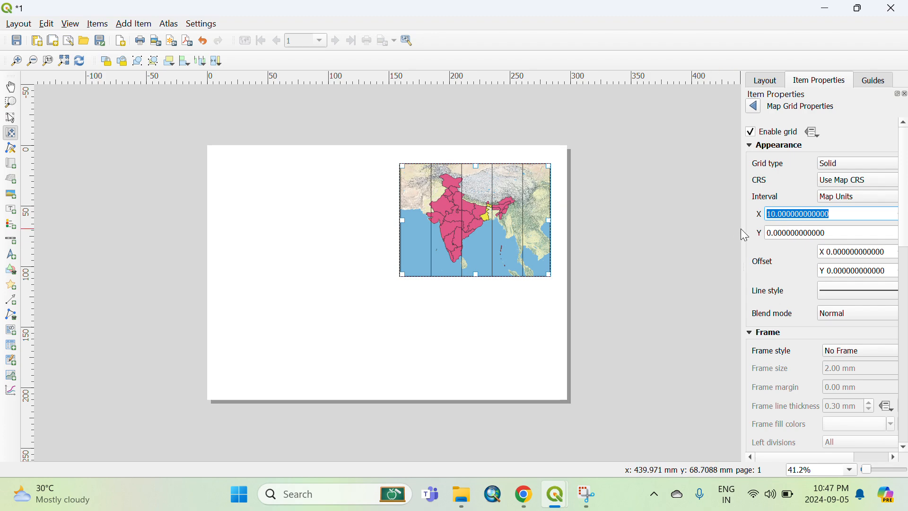
pyautogui.click(770, 233)
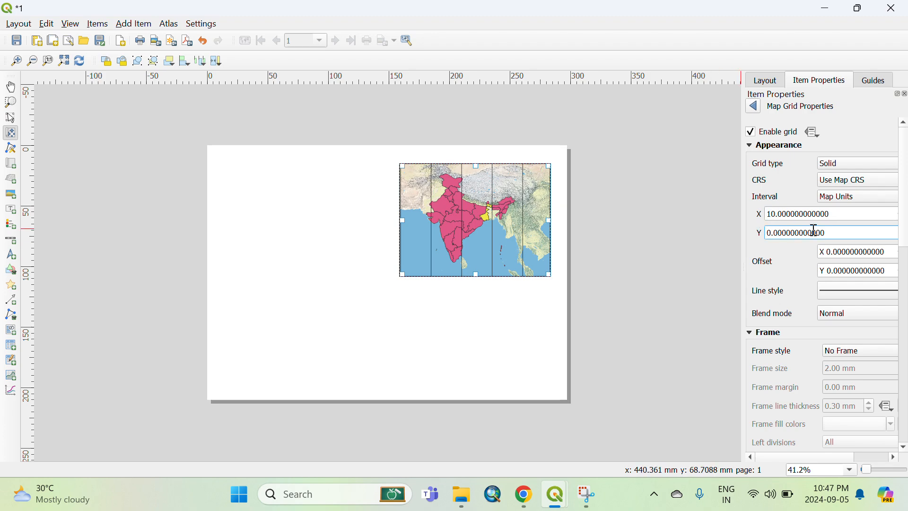
pyautogui.write('1')
pyautogui.press('Return')
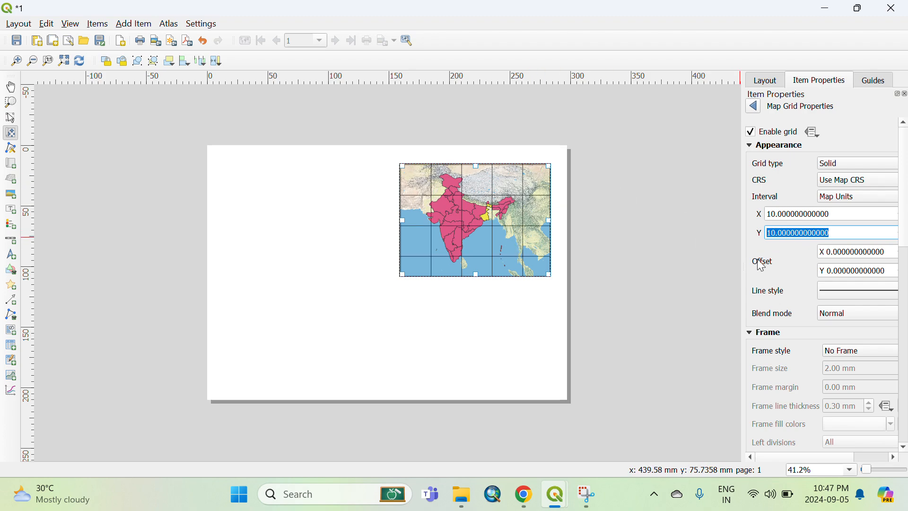
pyautogui.scroll(-1, 759, 265)
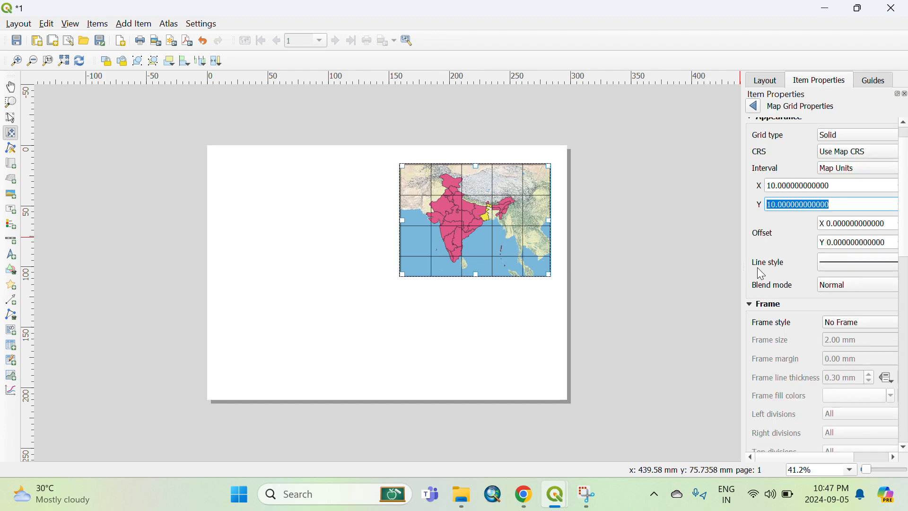
# Set the map grid's blend mode to Lighten.
pyautogui.click(841, 288)
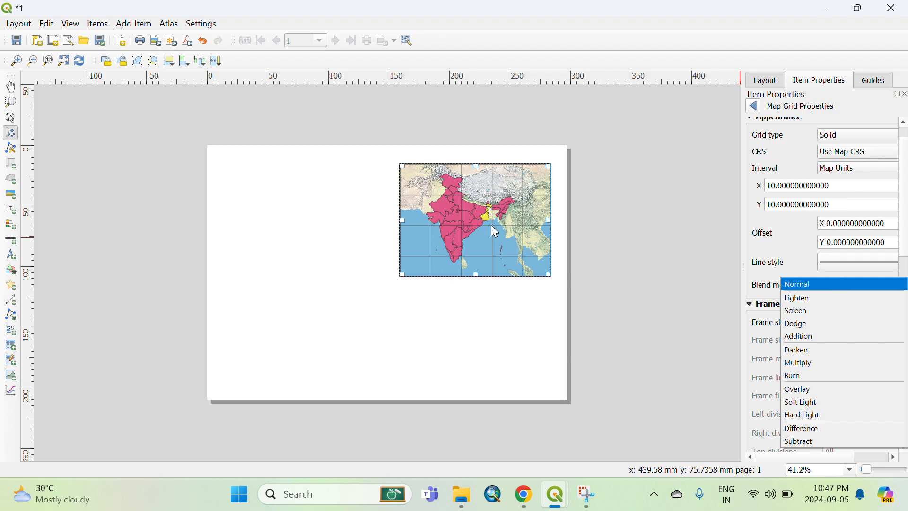
pyautogui.click(805, 300)
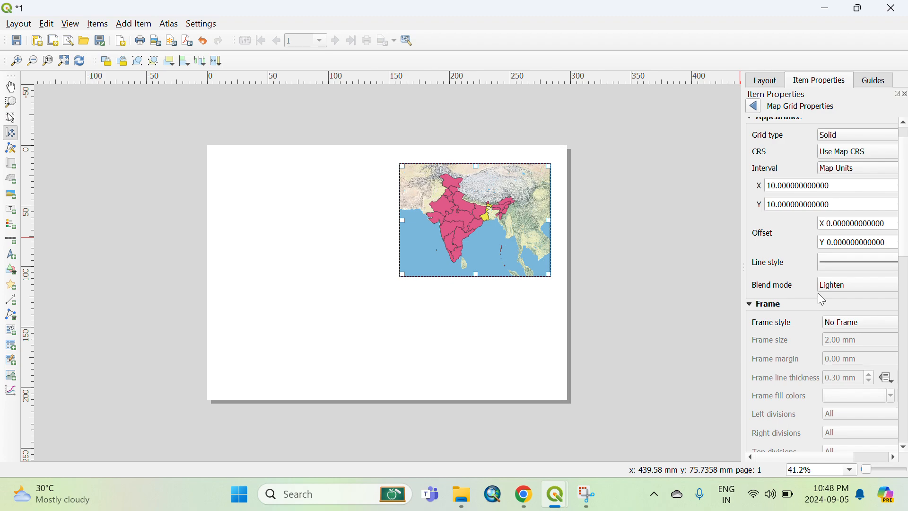
pyautogui.click(832, 288)
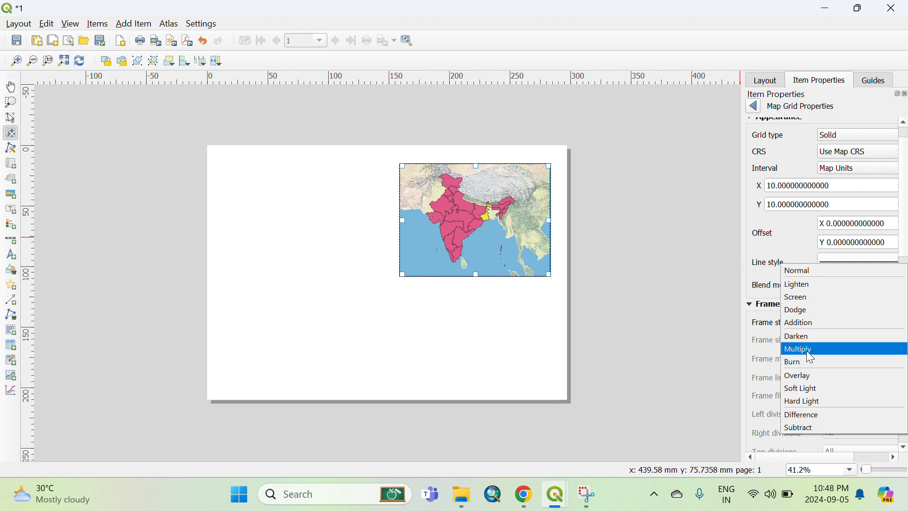
pyautogui.click(760, 260)
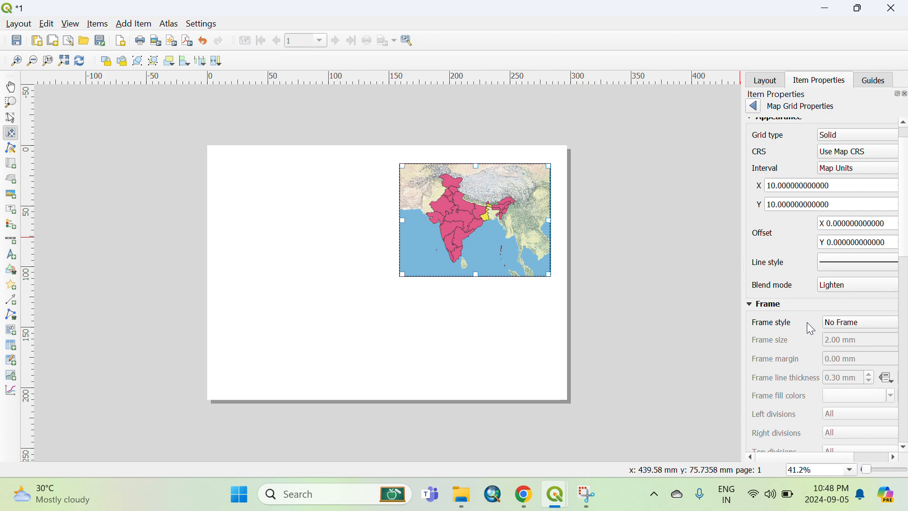
# Set the grid frame style to Exterior Ticks.
pyautogui.click(849, 328)
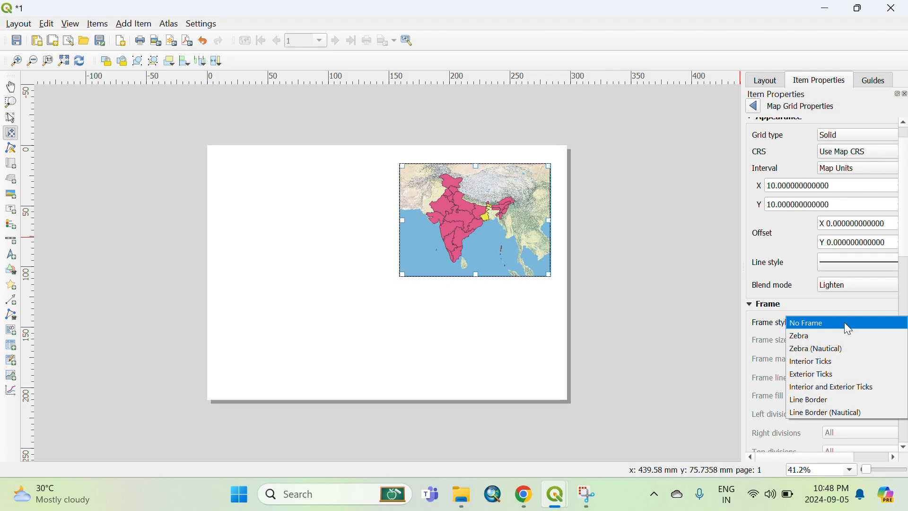
pyautogui.click(816, 377)
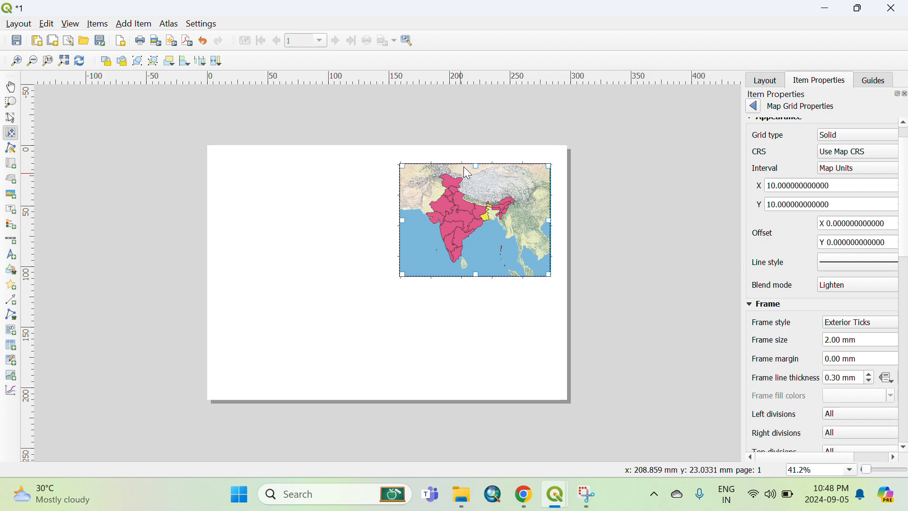
# Enable drawing of grid coordinates on the map frame.
pyautogui.scroll(-1, 775, 344)
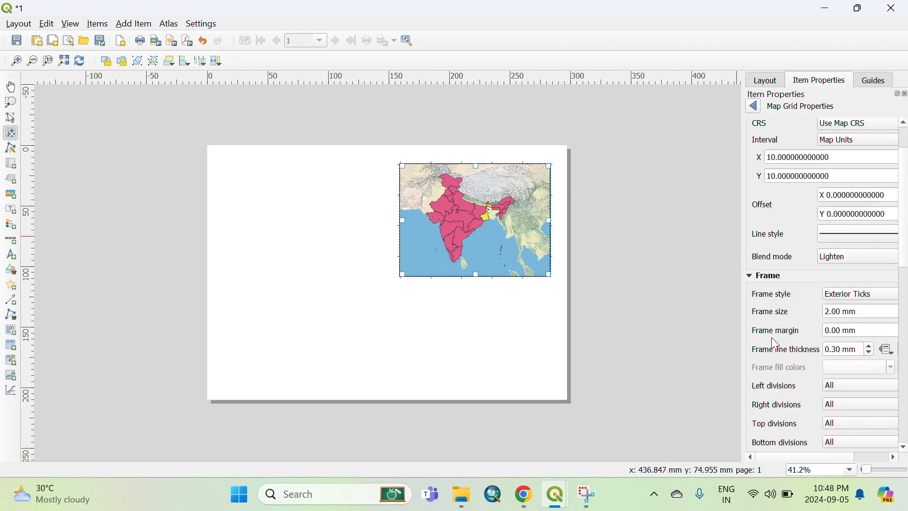
pyautogui.scroll(-3, 775, 344)
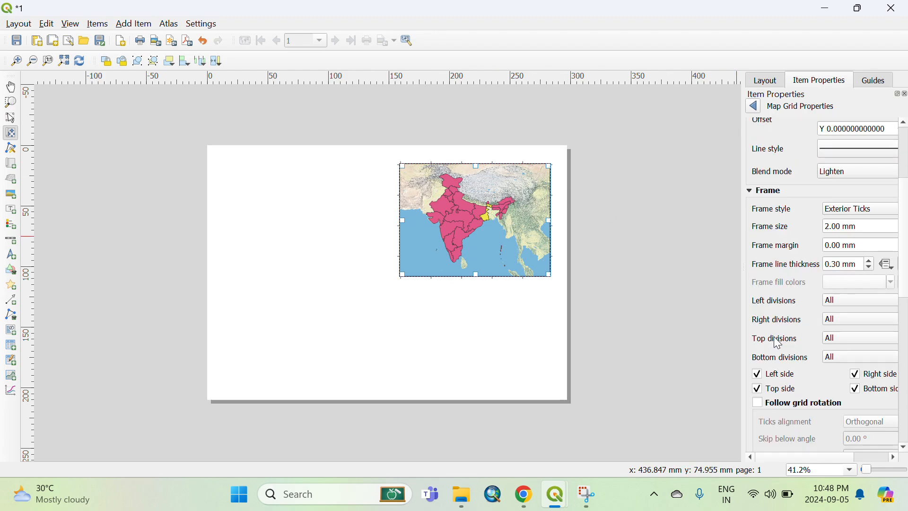
pyautogui.scroll(-3, 775, 337)
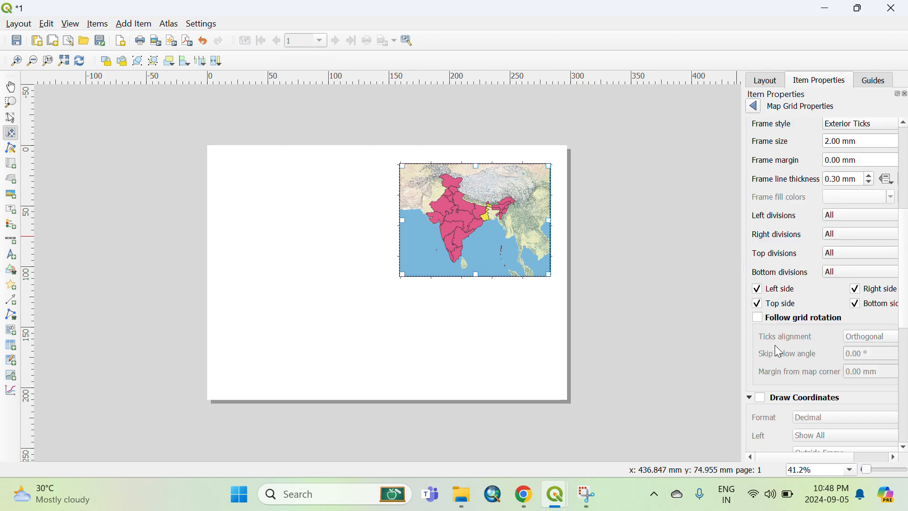
pyautogui.click(762, 398)
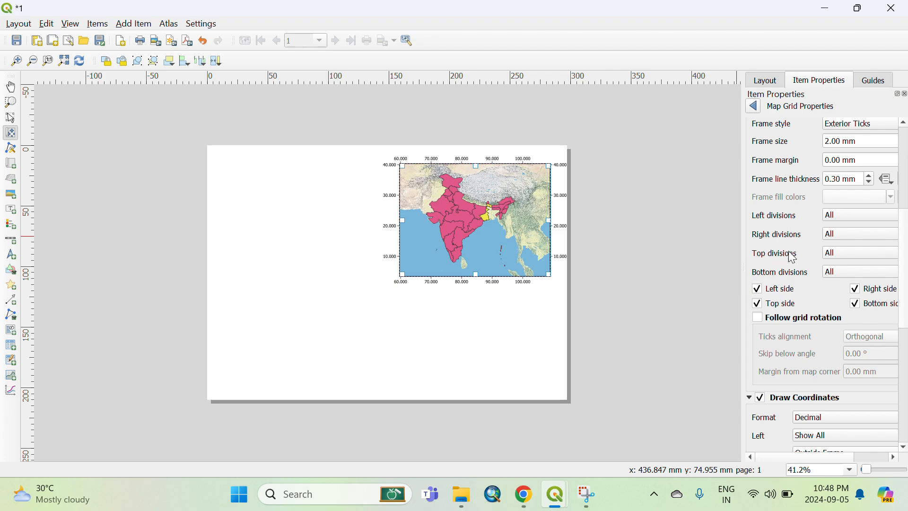
# Set the grid coordinate format to Degree, Minute with Suffix.
pyautogui.scroll(-2, 811, 337)
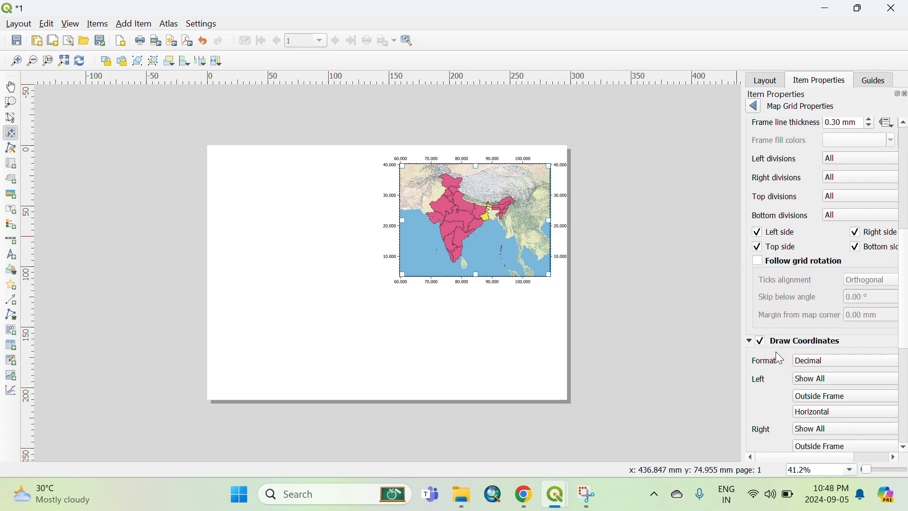
pyautogui.click(826, 358)
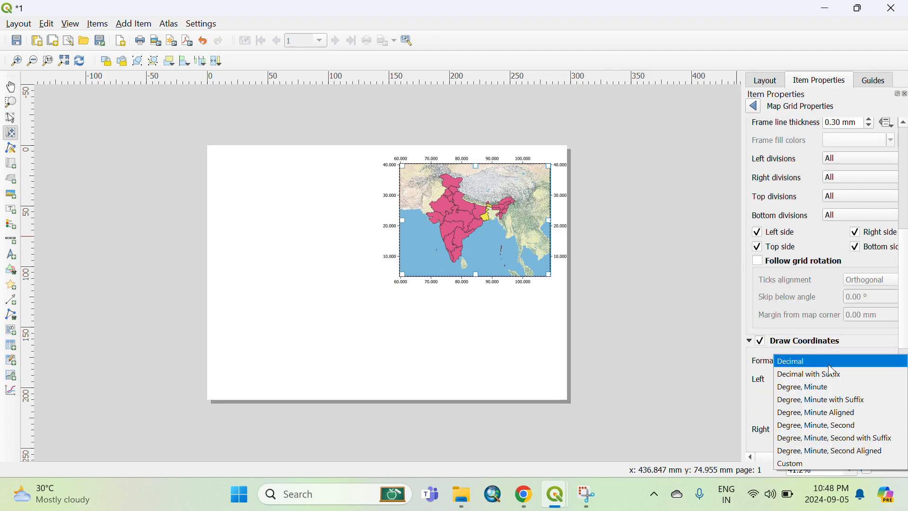
pyautogui.click(819, 397)
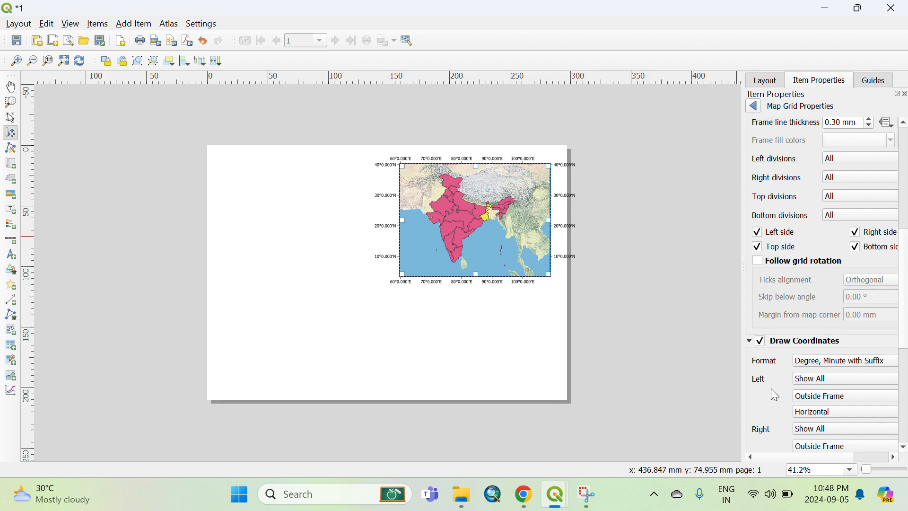
# Set the left-side coordinate labels' direction to Vertical Ascending.
pyautogui.scroll(-3, 774, 397)
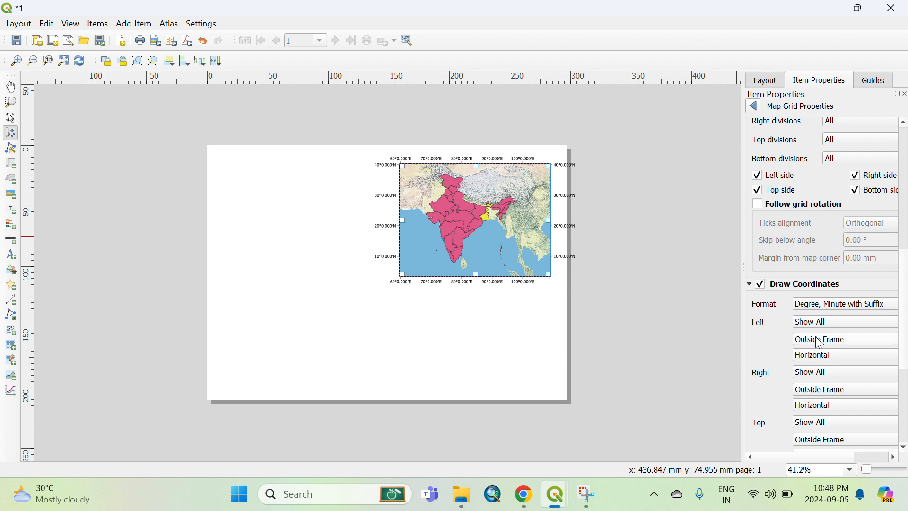
pyautogui.click(817, 355)
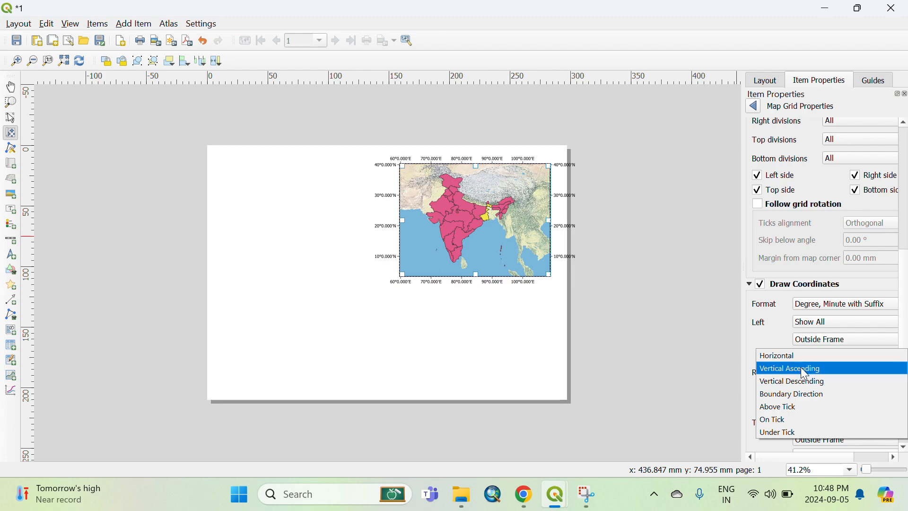
pyautogui.click(801, 368)
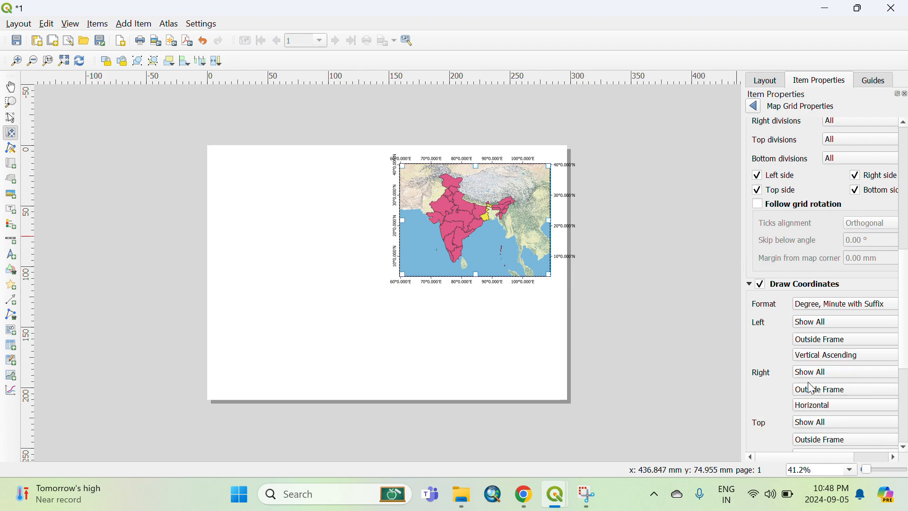
# Set the right-side coordinate labels' direction to Vertical Ascending.
pyautogui.click(815, 404)
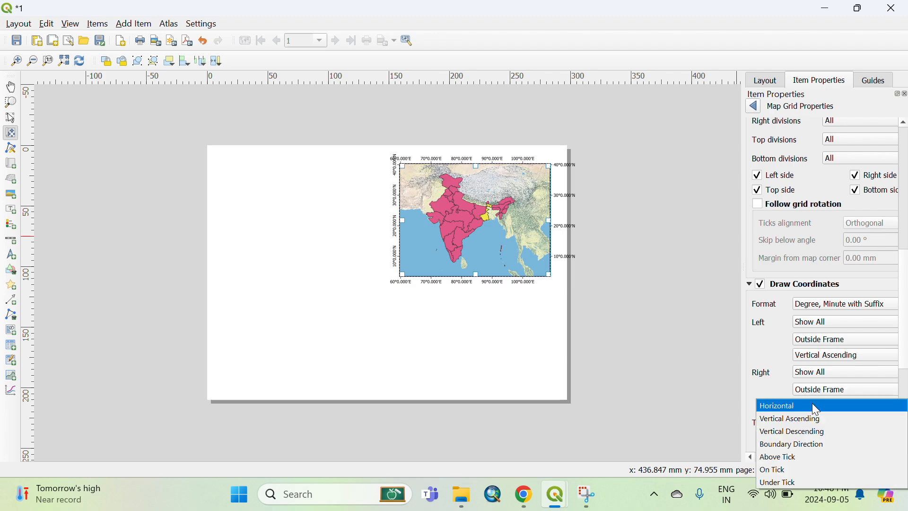
pyautogui.click(801, 420)
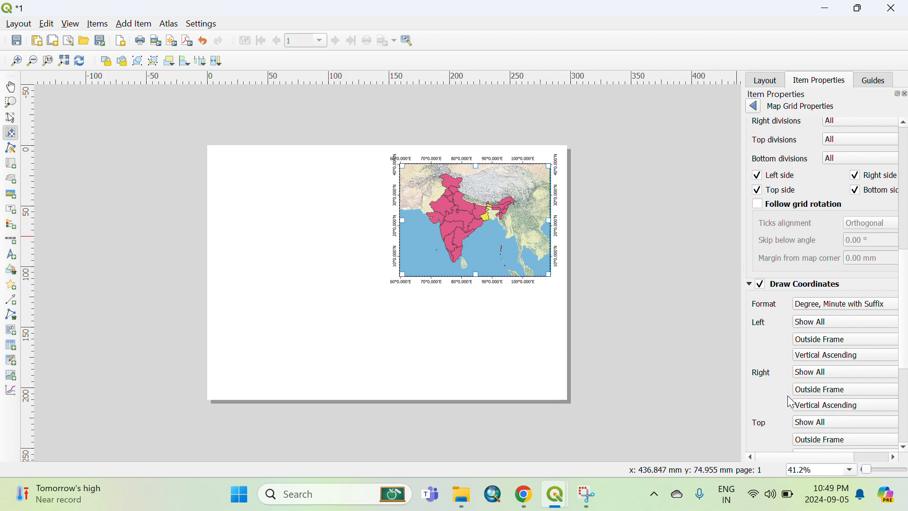
# Set the grid coordinate precision to 0.
pyautogui.scroll(-4, 785, 401)
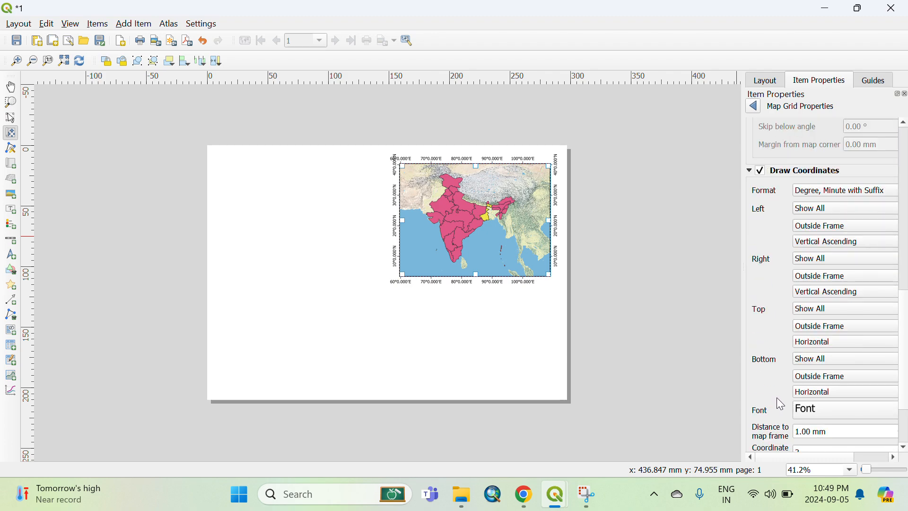
pyautogui.scroll(-2, 776, 397)
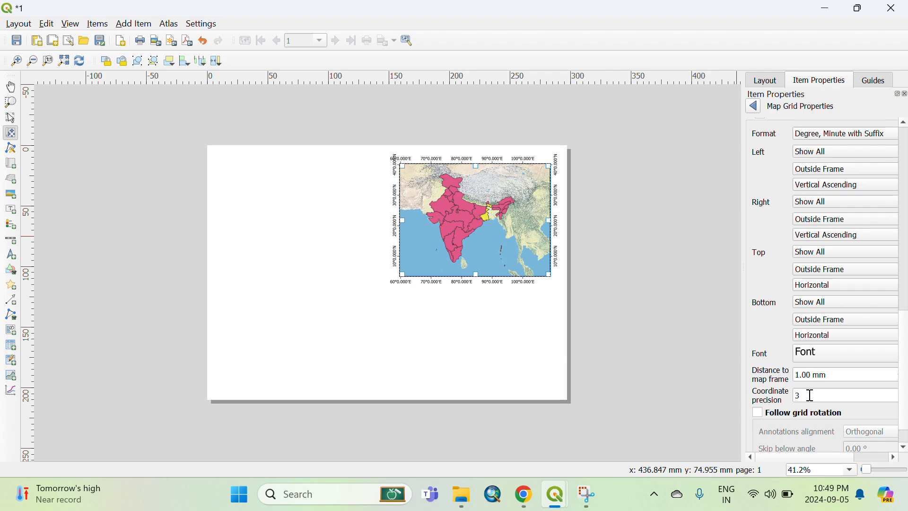
pyautogui.write('3')
pyautogui.write('0')
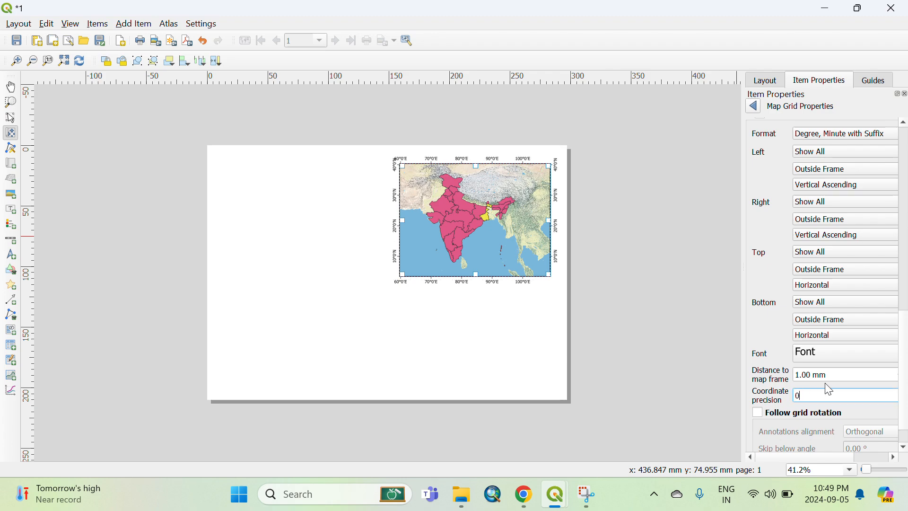
pyautogui.click(764, 331)
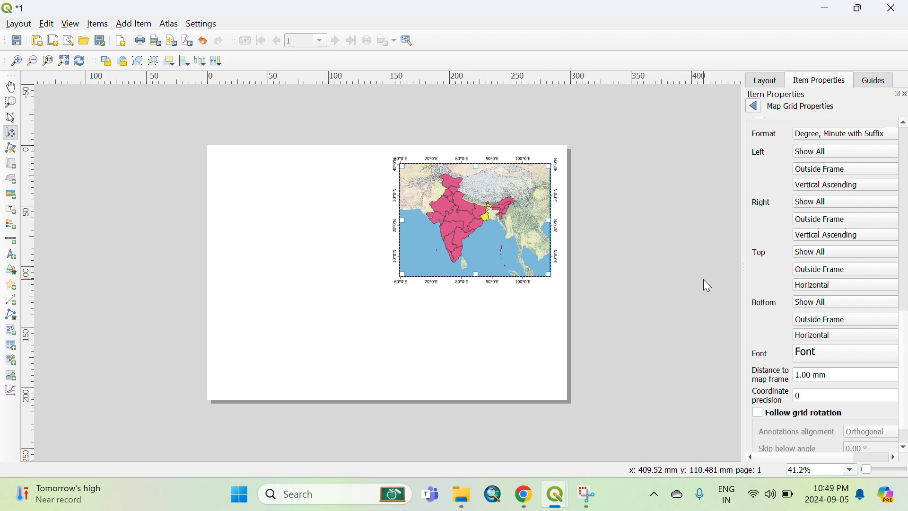
# Return to the map item's properties and turn on Lock layers and Lock styles for layers.
pyautogui.scroll(-2, 766, 363)
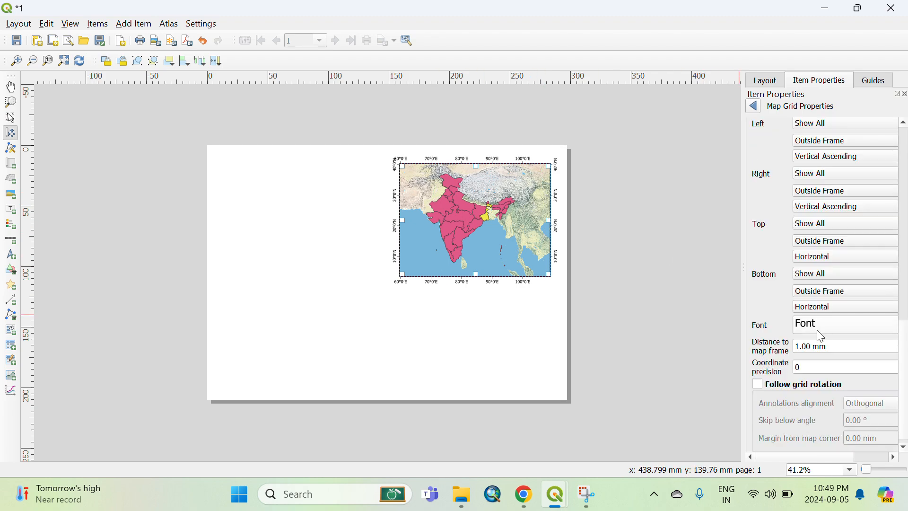
pyautogui.scroll(8, 757, 314)
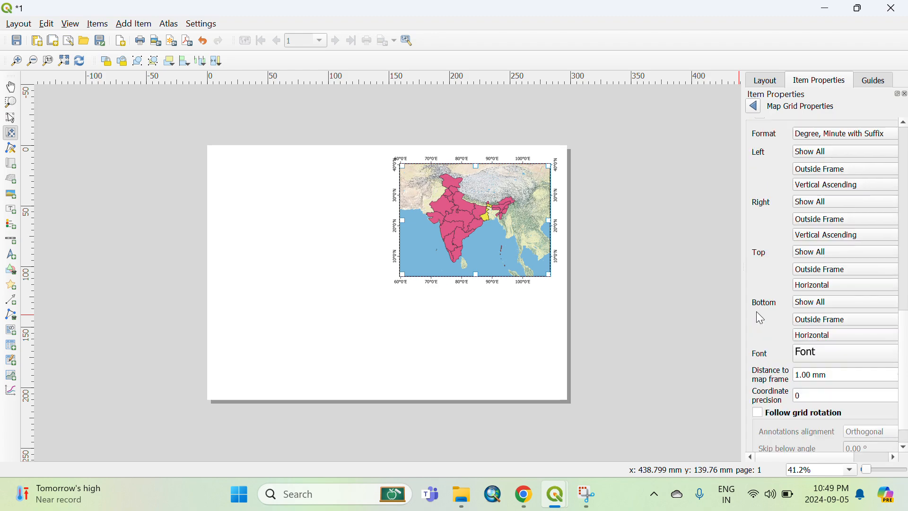
pyautogui.scroll(10, 761, 315)
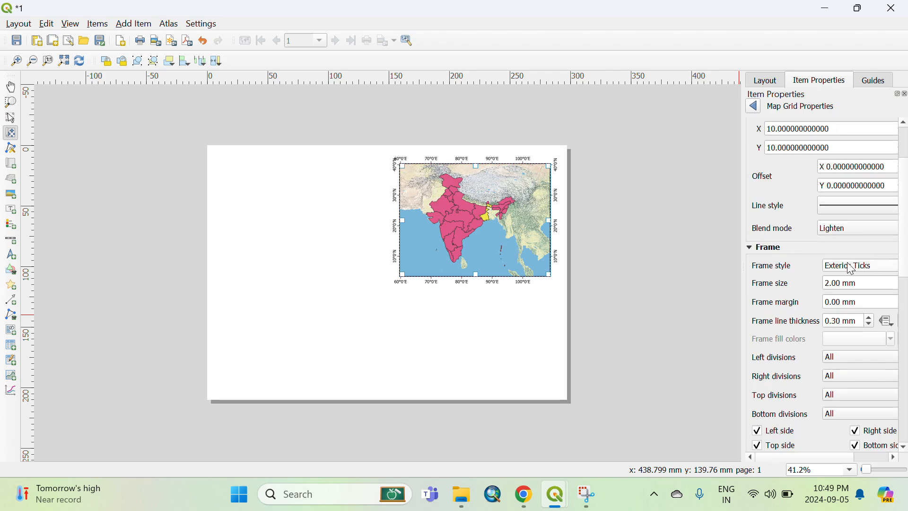
pyautogui.scroll(3, 785, 255)
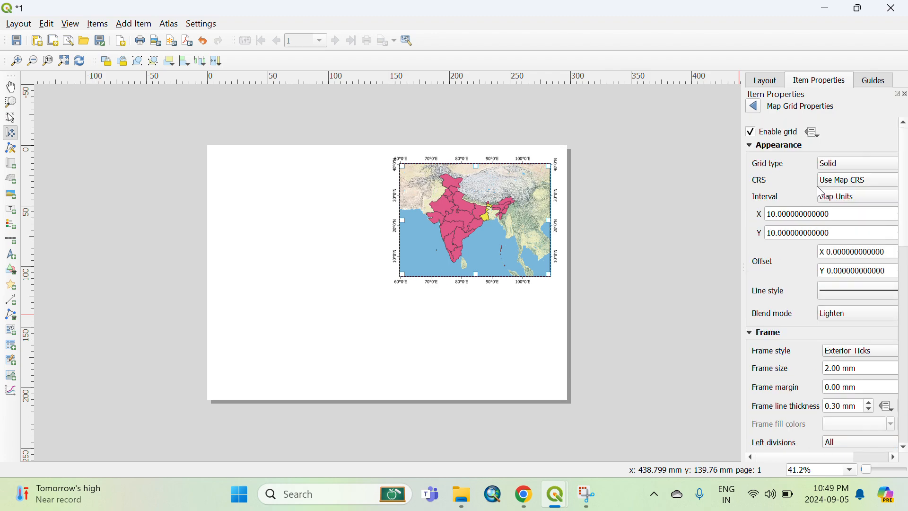
pyautogui.click(758, 110)
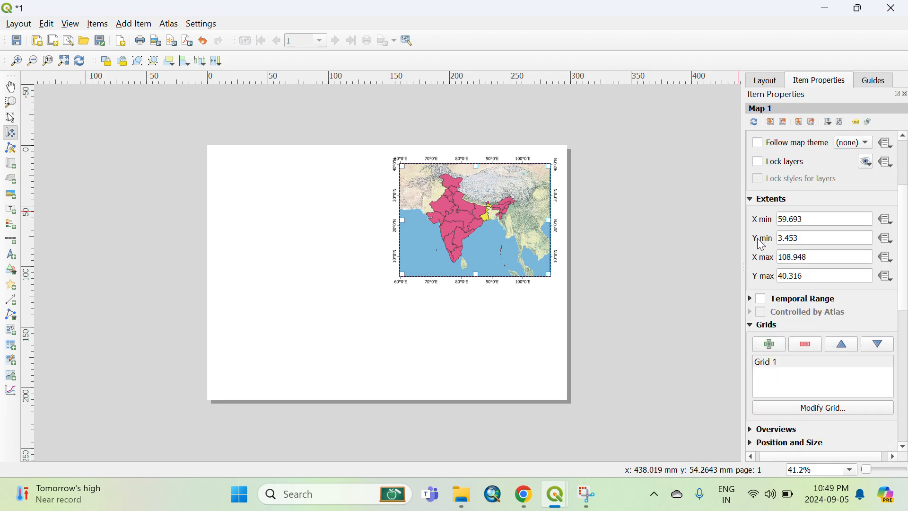
pyautogui.scroll(5, 757, 241)
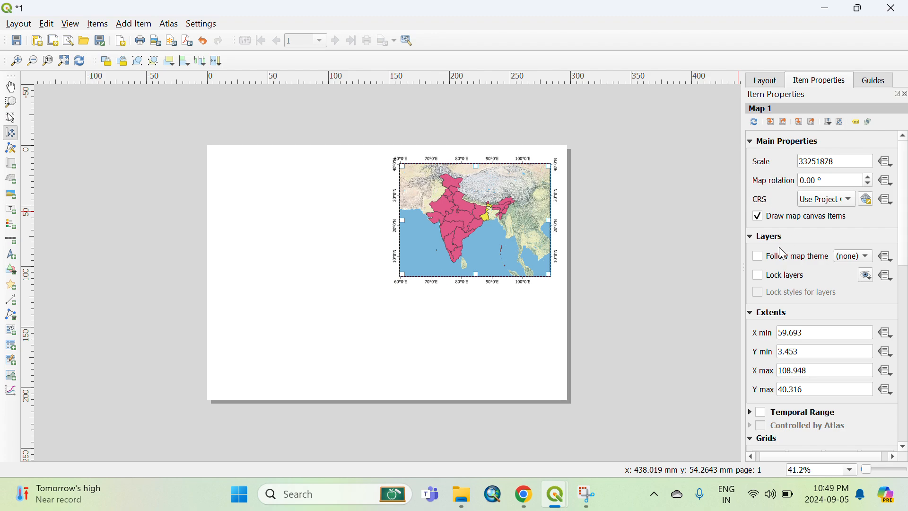
pyautogui.click(758, 274)
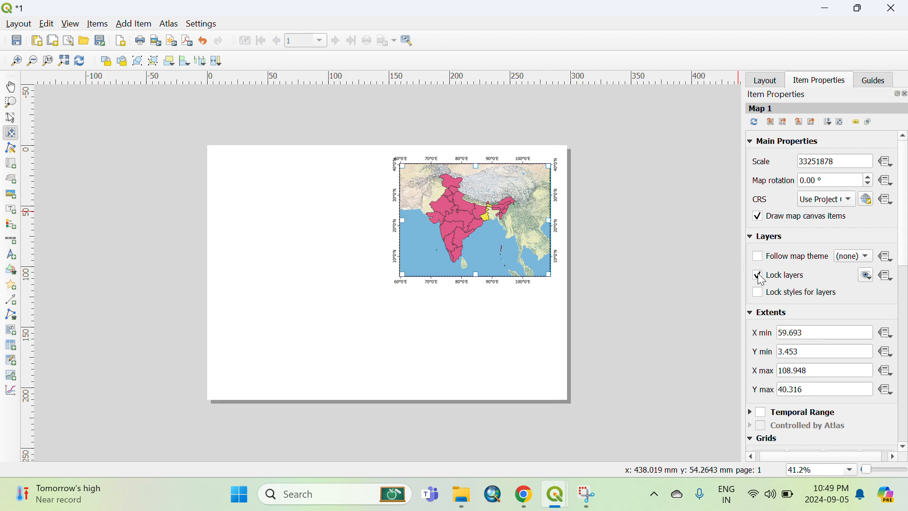
pyautogui.click(760, 294)
# Minimize the layout and hide the westbengal, india_st and Esri Physical layers in the main window.
pyautogui.click(828, 10)
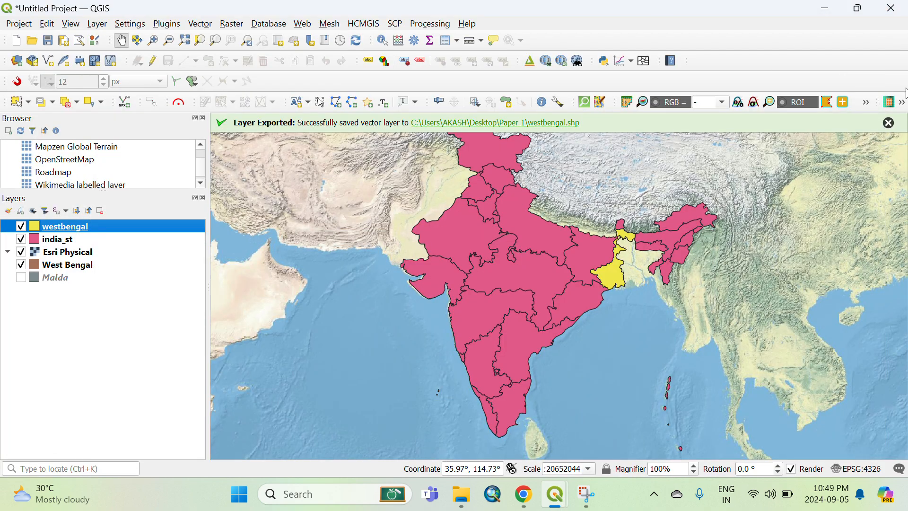
pyautogui.click(22, 227)
pyautogui.click(21, 240)
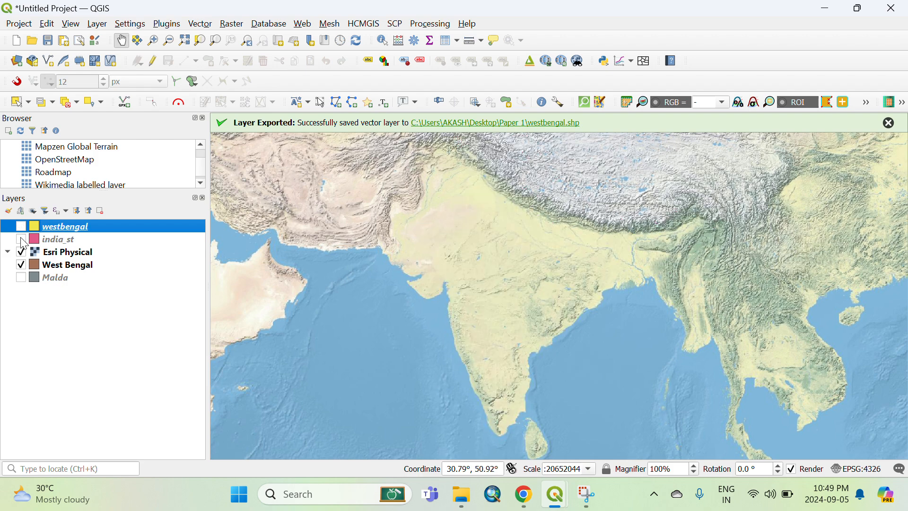
pyautogui.click(21, 252)
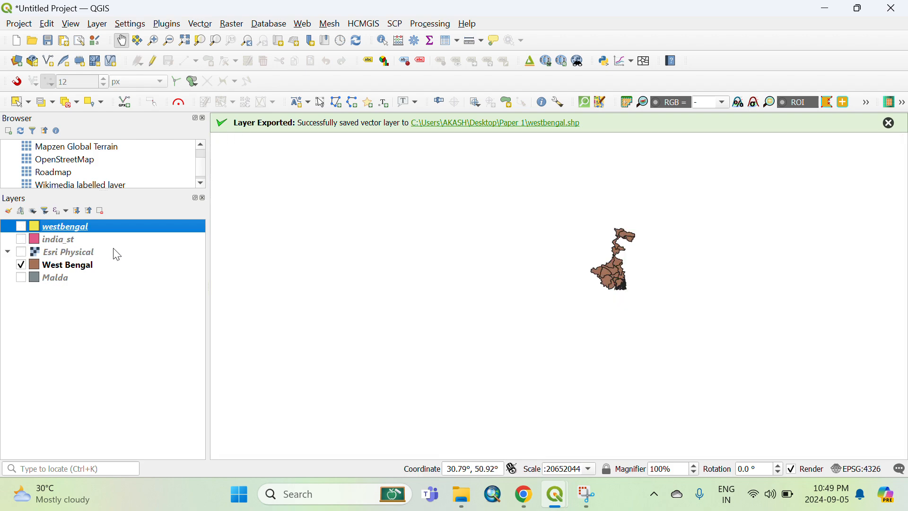
# Zoom to the West Bengal layer and dismiss the layer export notification.
pyautogui.click(53, 268)
pyautogui.rightClick(54, 270)
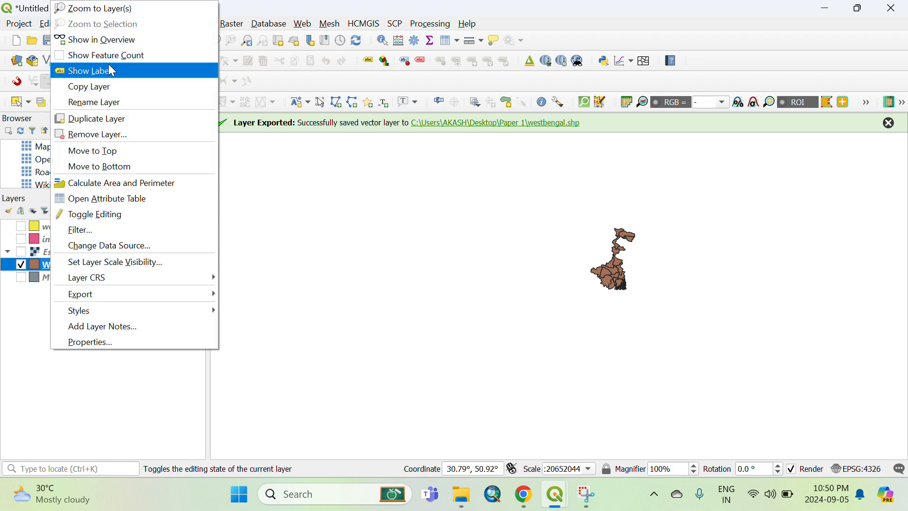
pyautogui.click(109, 7)
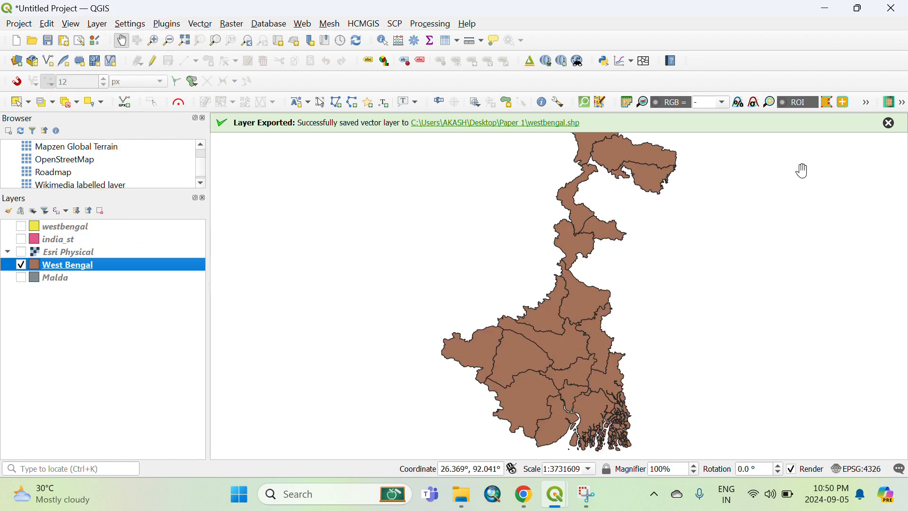
pyautogui.click(889, 123)
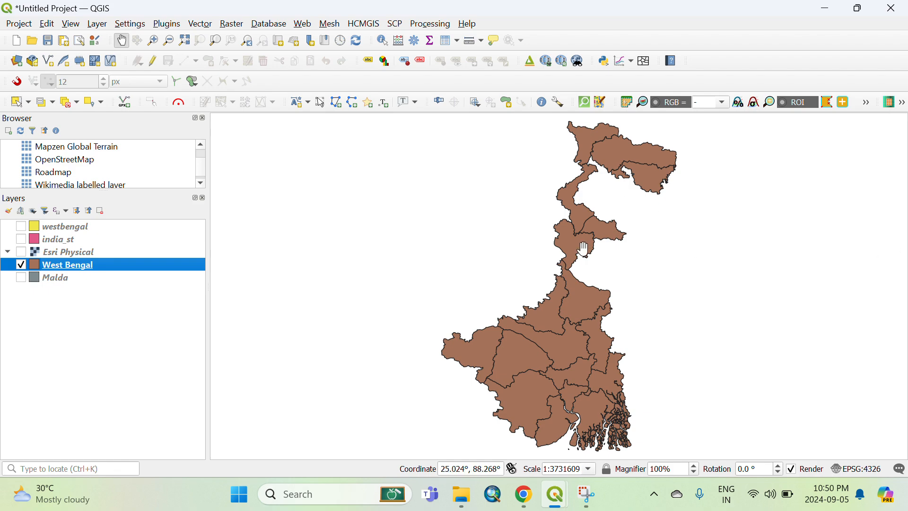
# Show the Malda layer and move it above the West Bengal layer in the layer order.
pyautogui.click(21, 278)
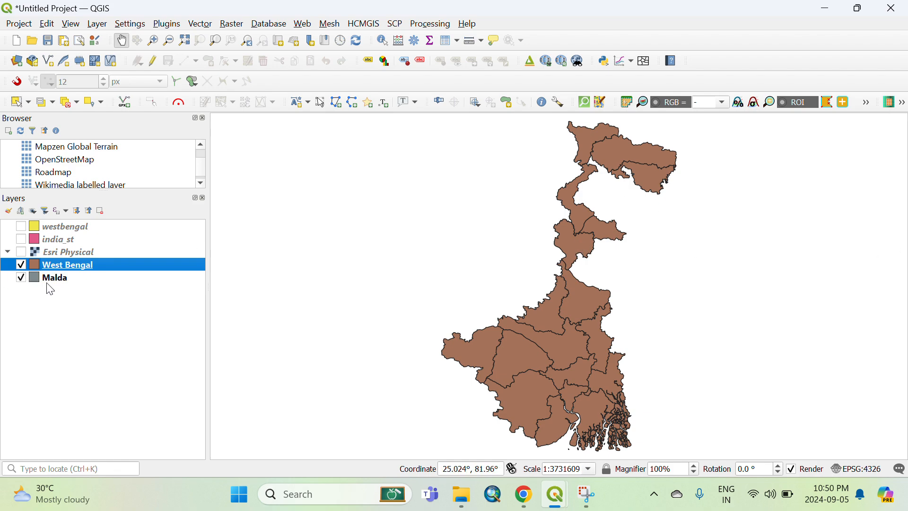
pyautogui.moveTo(49, 280); pyautogui.dragTo(53, 265)
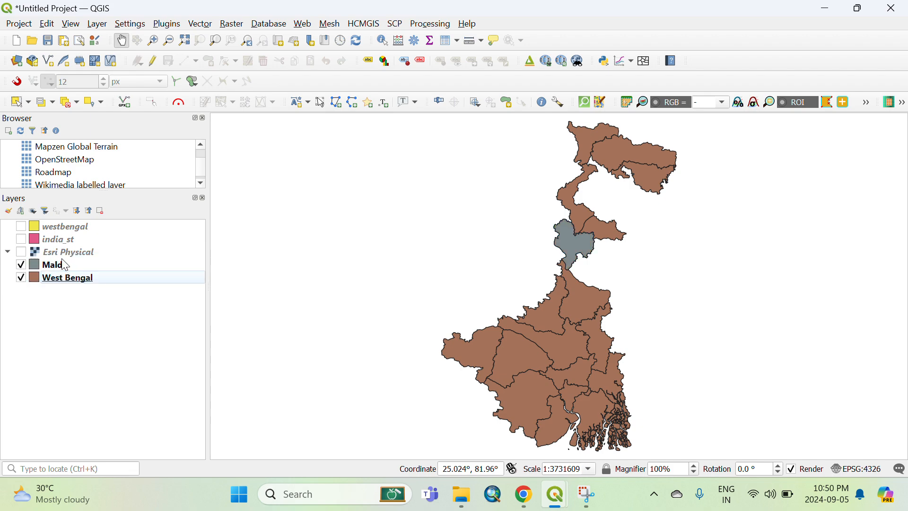
pyautogui.click(37, 270)
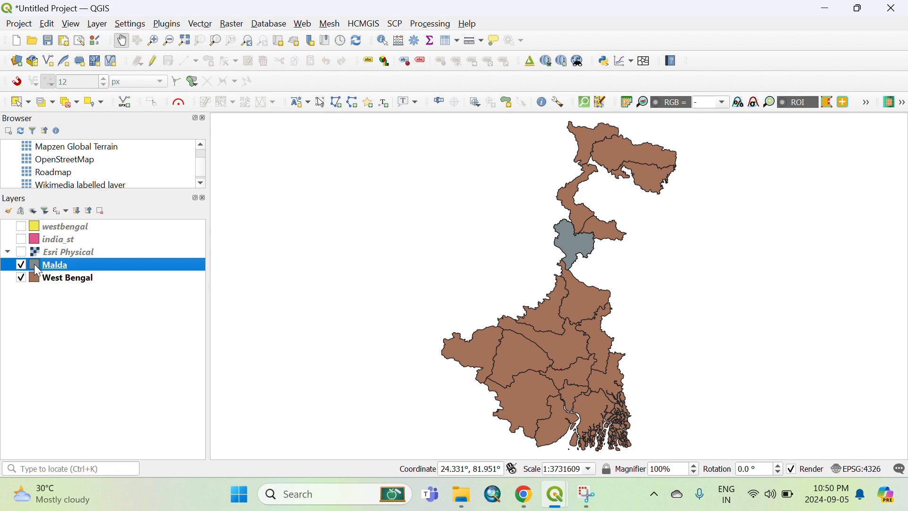
# Change the Malda layer's fill colour to red in its symbology properties.
pyautogui.doubleClick(75, 265)
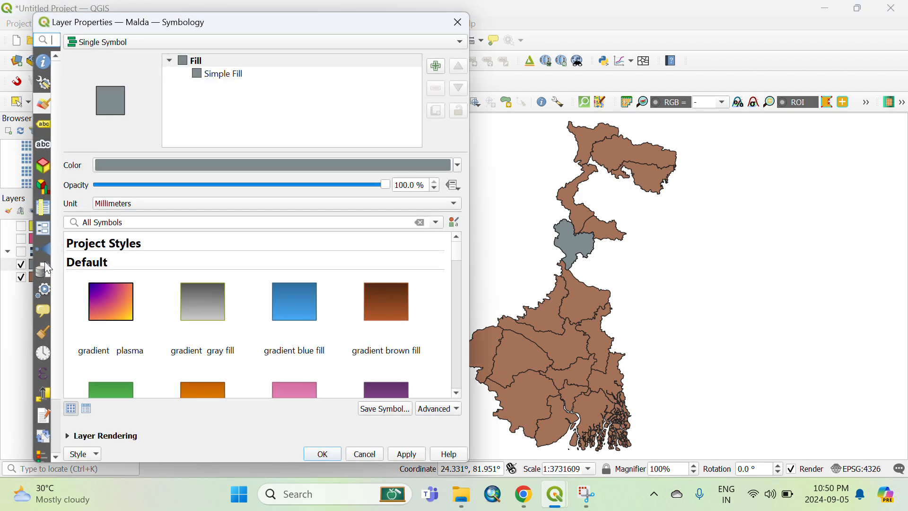
pyautogui.click(434, 167)
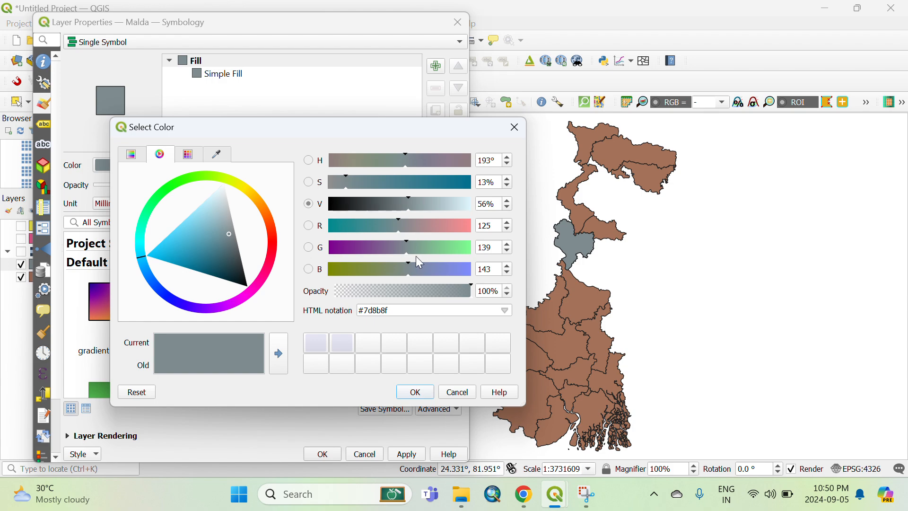
pyautogui.click(514, 127)
pyautogui.click(458, 166)
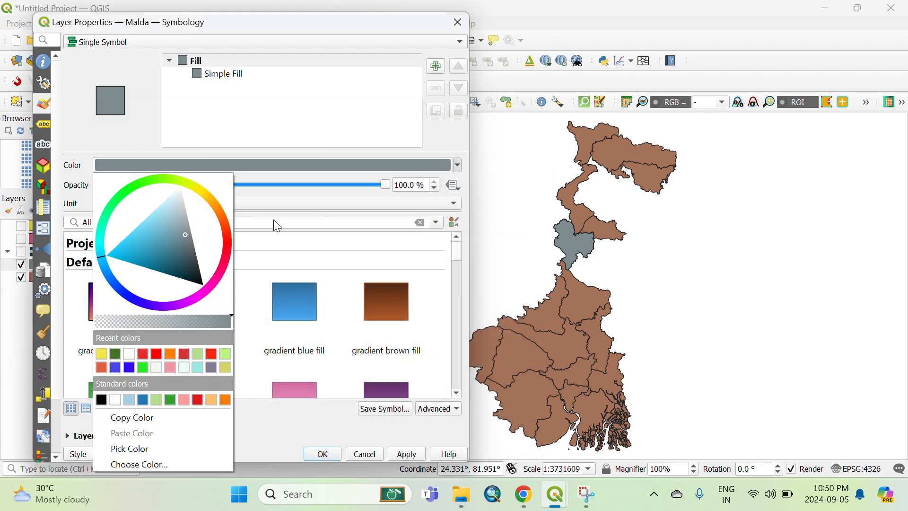
pyautogui.click(149, 355)
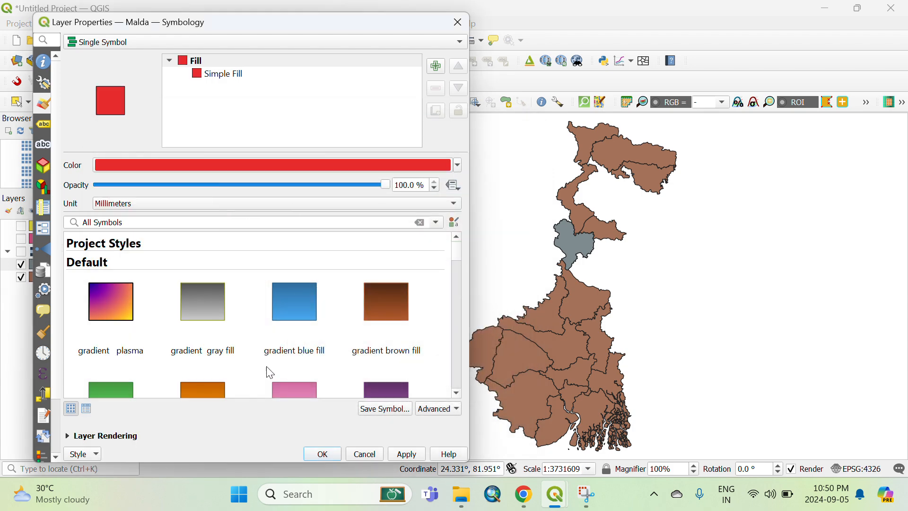
pyautogui.click(322, 454)
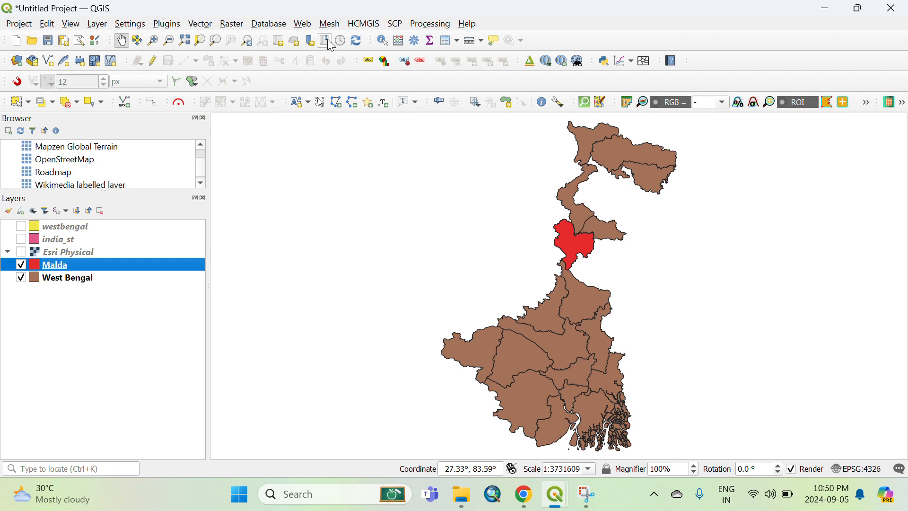
# Add the Esri Topographic basemap from HCMGIS and move it below the West Bengal layer.
pyautogui.click(352, 27)
pyautogui.moveTo(363, 38)
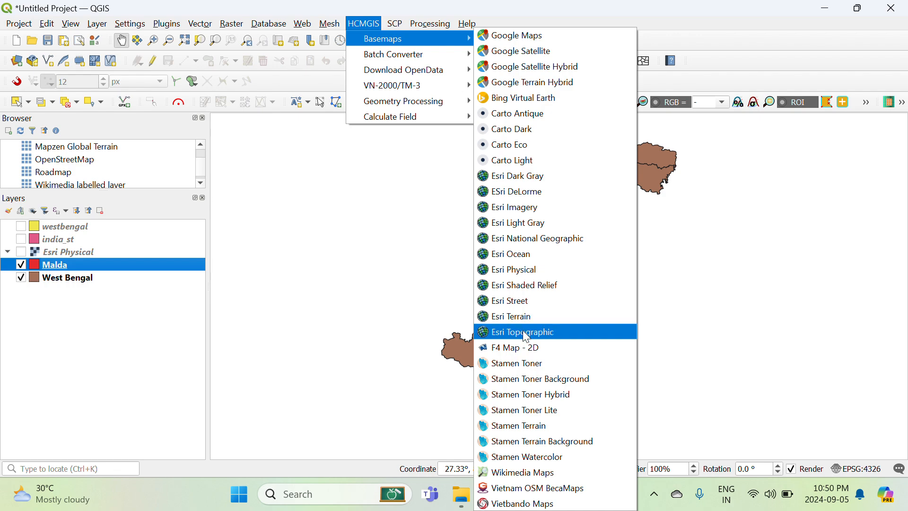
pyautogui.click(522, 330)
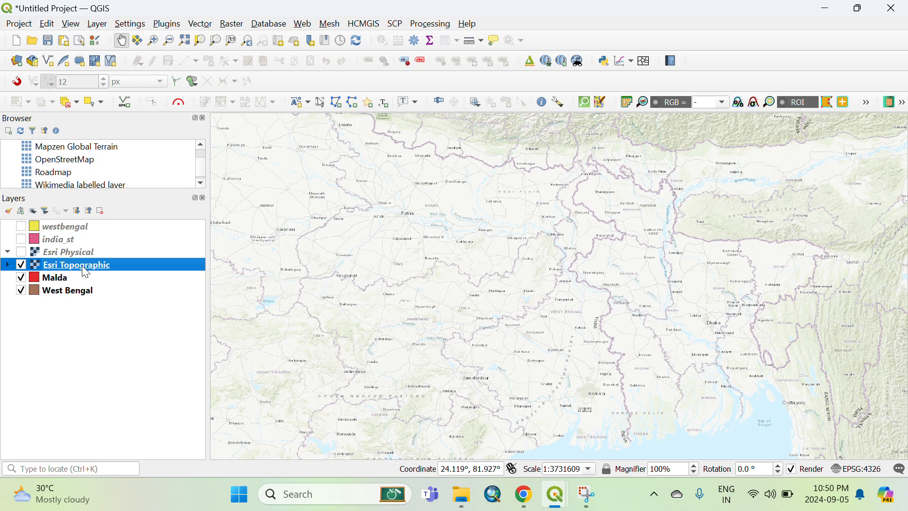
pyautogui.moveTo(82, 266); pyautogui.dragTo(81, 296)
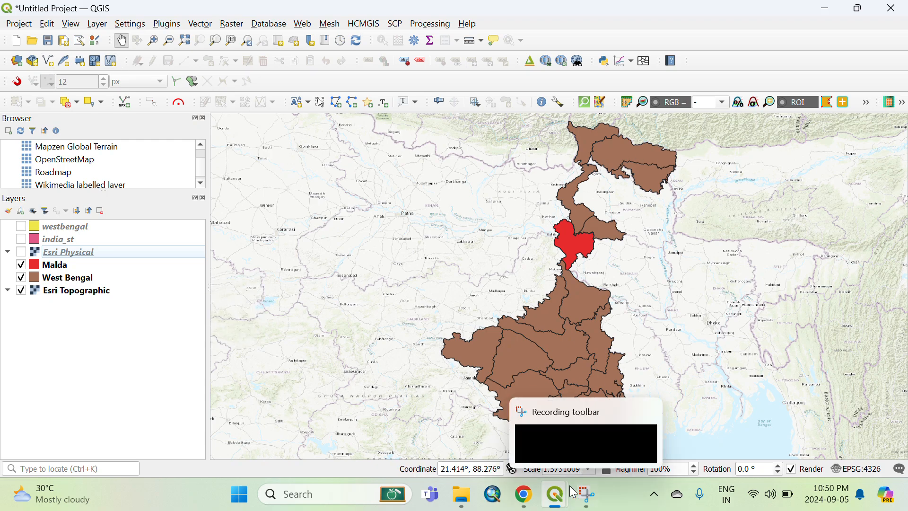
# Switch to the print layout and add a map item about 130 × 175 mm on the page's left side.
pyautogui.moveTo(558, 502)
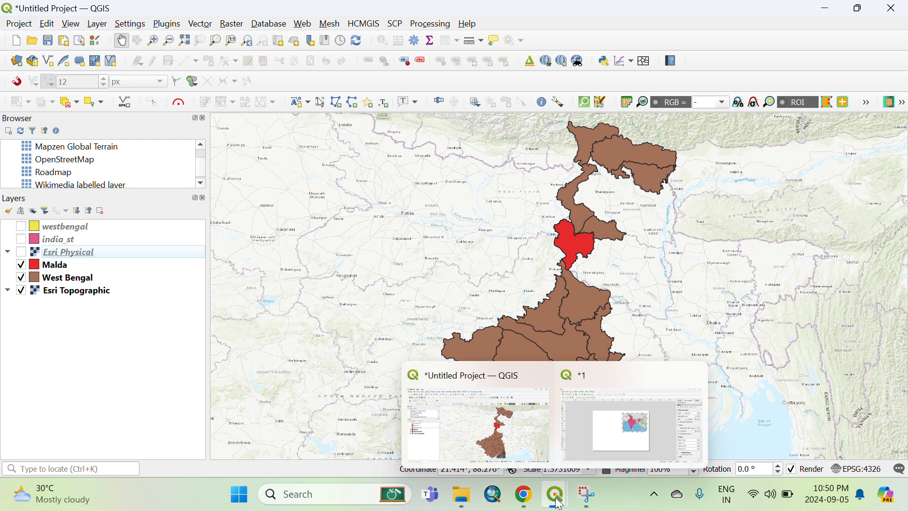
pyautogui.click(606, 442)
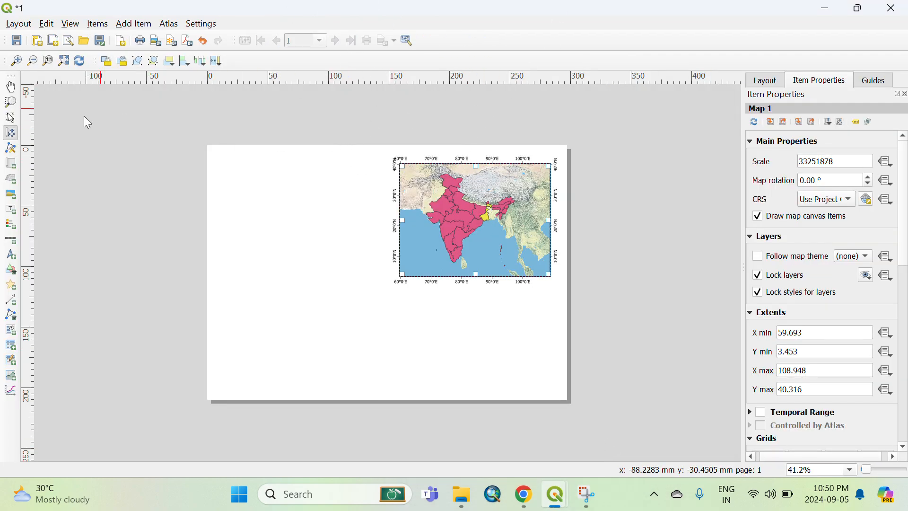
pyautogui.click(9, 165)
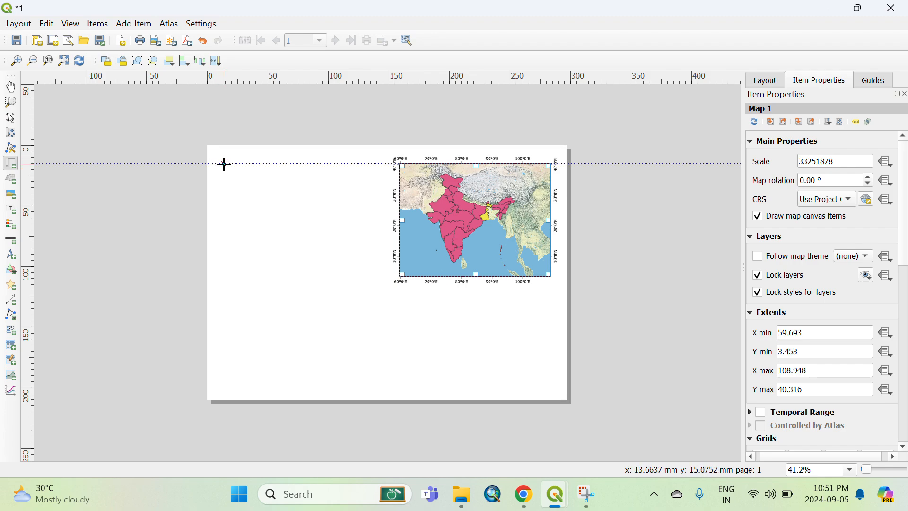
pyautogui.moveTo(225, 164)
pyautogui.mouseDown()
pyautogui.moveTo(288, 296)
pyautogui.moveTo(336, 367)
pyautogui.moveTo(383, 381)
pyautogui.mouseUp()
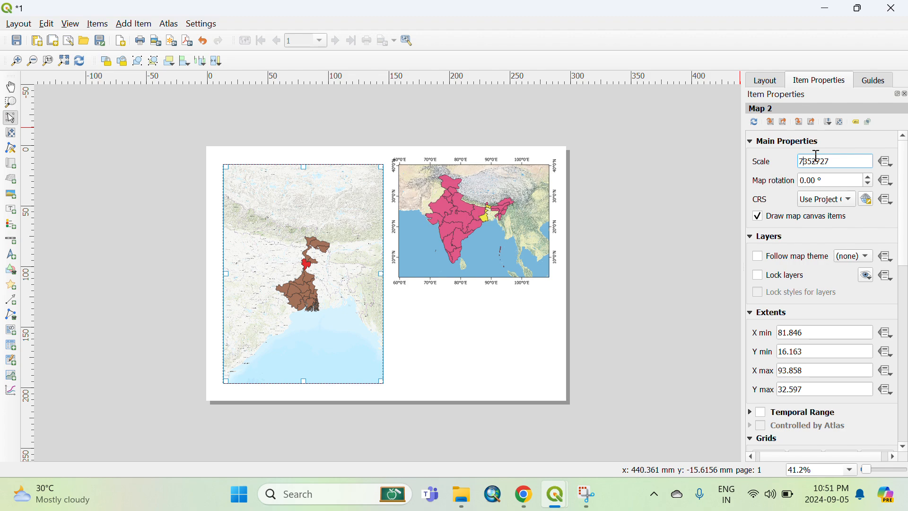
# Set the new map item's scale to 3352727.
pyautogui.press('BackSpace')
pyautogui.write('4')
pyautogui.press('Return')
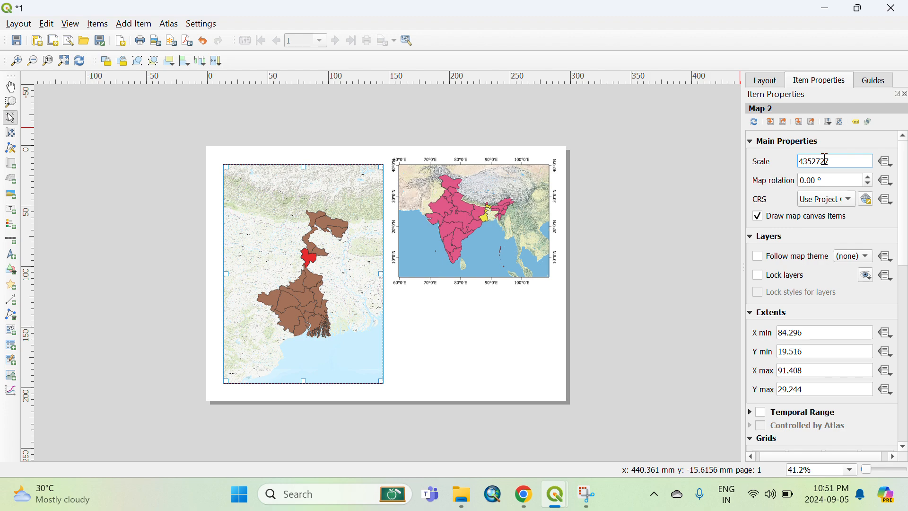
pyautogui.press('BackSpace')
pyautogui.write('2')
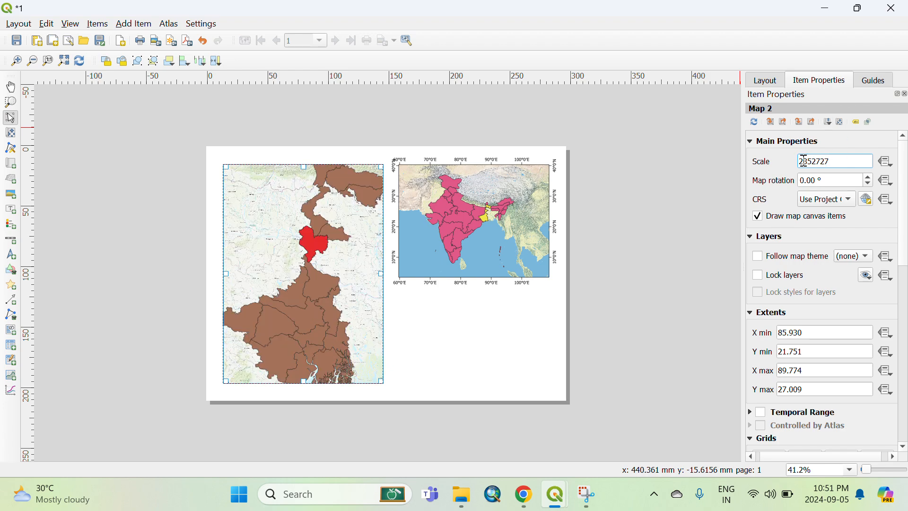
pyautogui.press('BackSpace')
pyautogui.write('3')
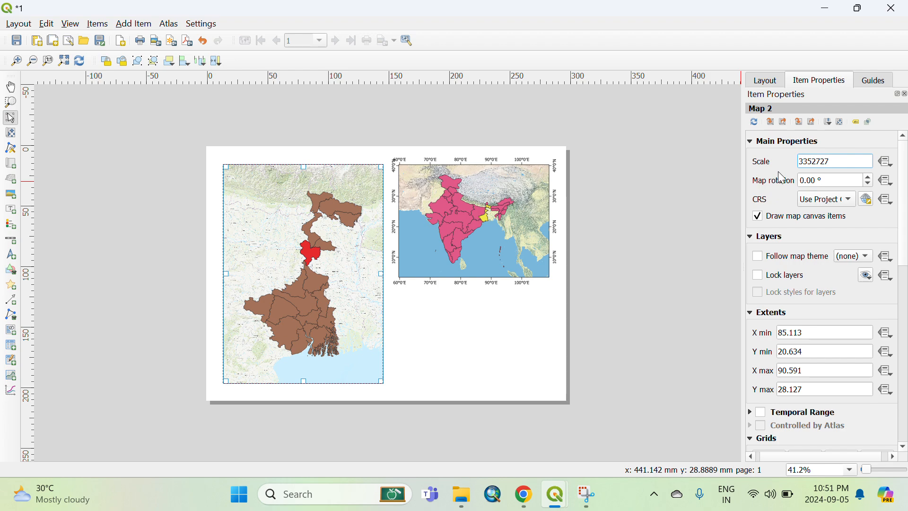
# Add a grid to the new map item and open it for modification.
pyautogui.scroll(-1, 760, 331)
pyautogui.scroll(-4, 759, 331)
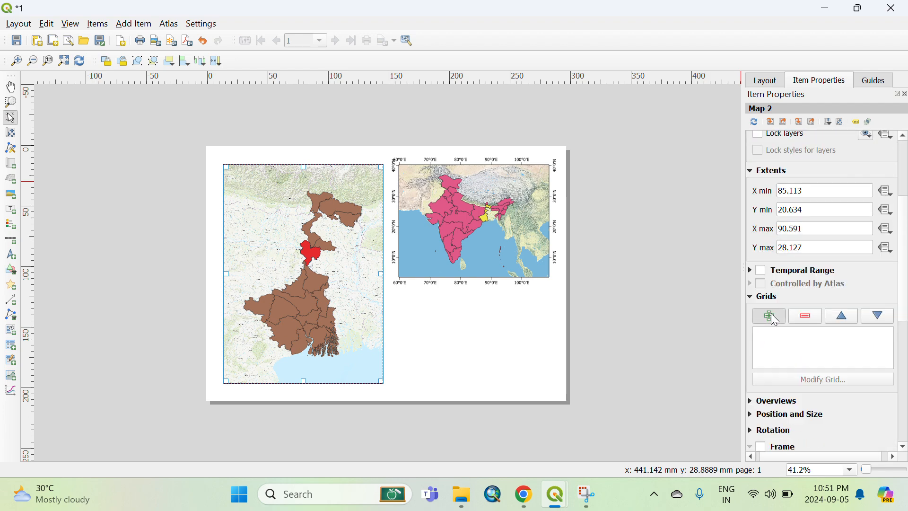
pyautogui.click(770, 315)
pyautogui.click(776, 335)
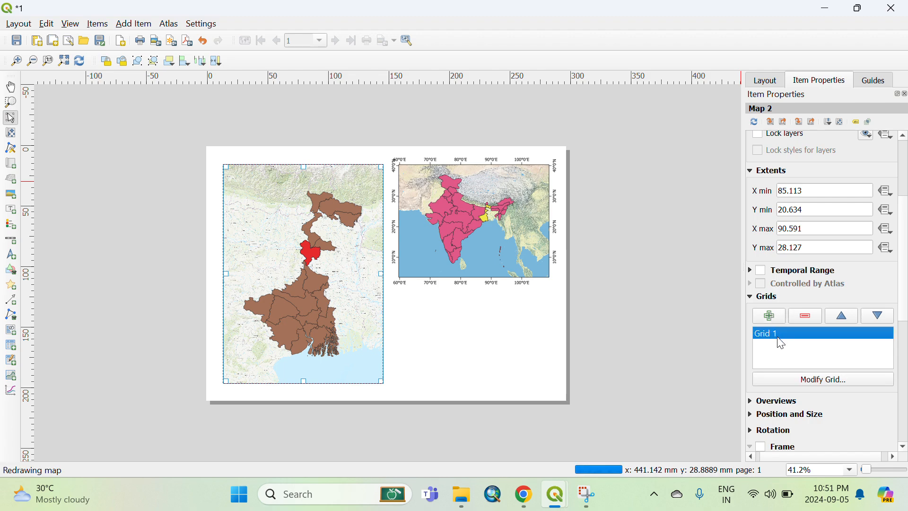
pyautogui.click(828, 380)
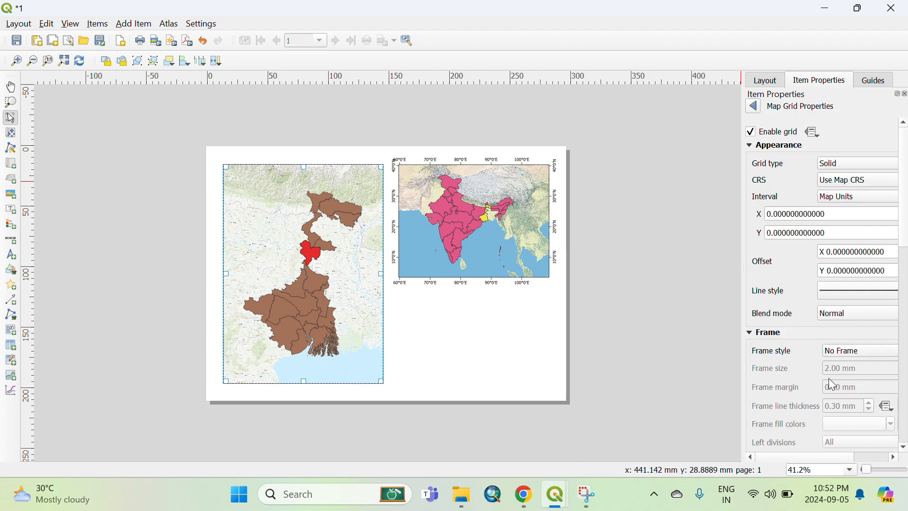
# Set the grid interval to 1 for both X and Y.
pyautogui.click(772, 213)
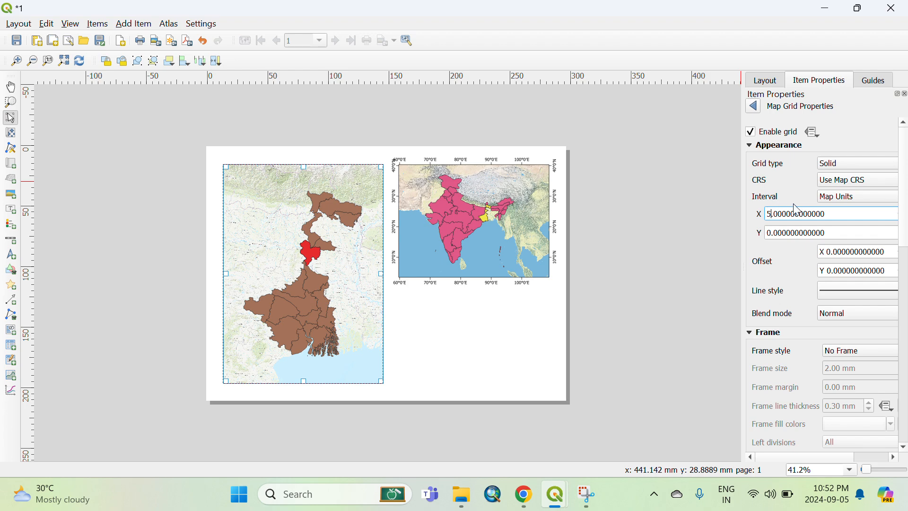
pyautogui.write('5')
pyautogui.hotkey('ctrl', 'a')
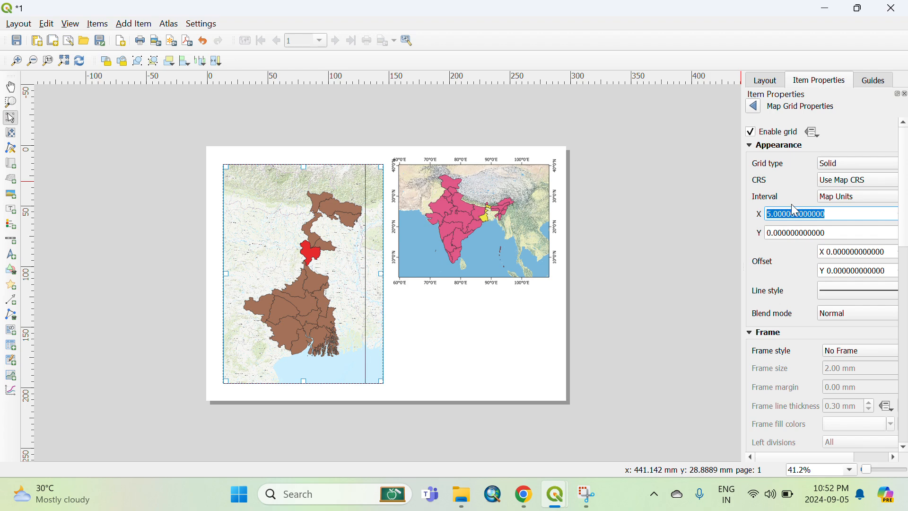
pyautogui.click(771, 212)
pyautogui.write('10')
pyautogui.hotkey('ctrl', 'a')
pyautogui.click(771, 214)
pyautogui.press('Return')
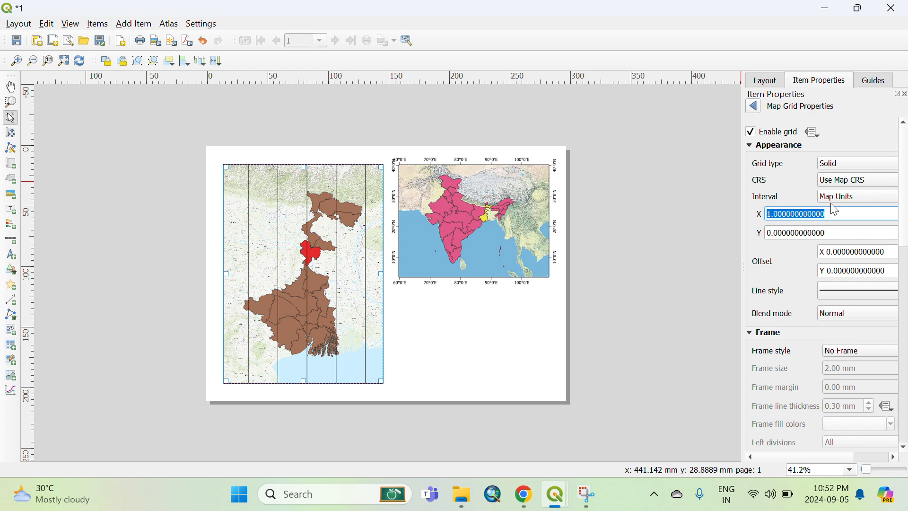
pyautogui.click(771, 232)
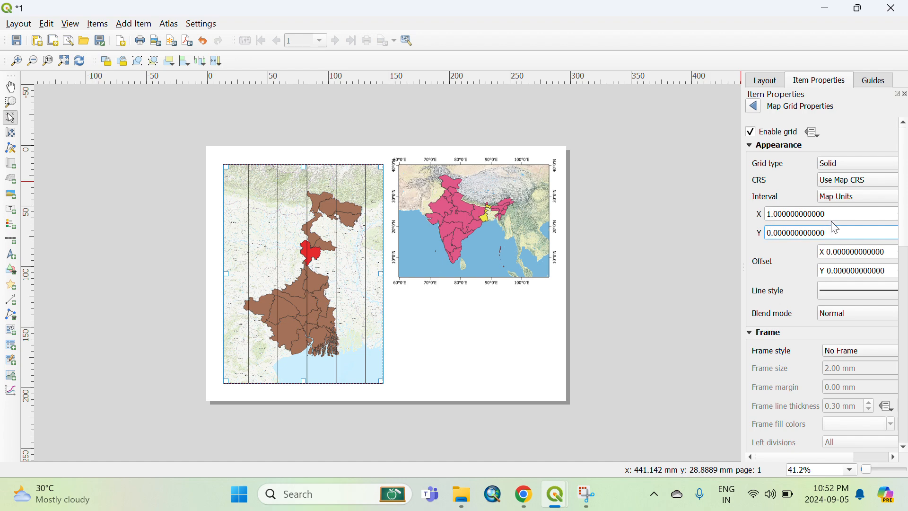
pyautogui.press('Return')
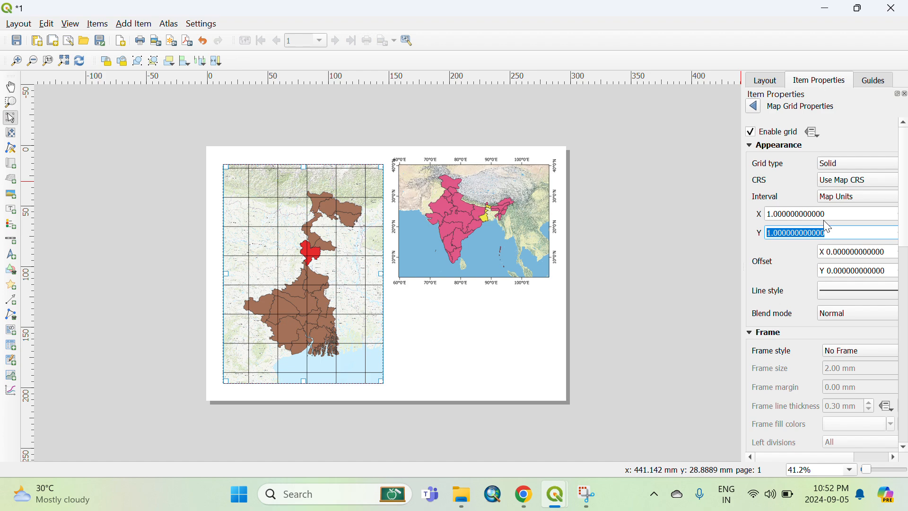
# Set the grid blend mode to Lighten.
pyautogui.scroll(-1, 757, 276)
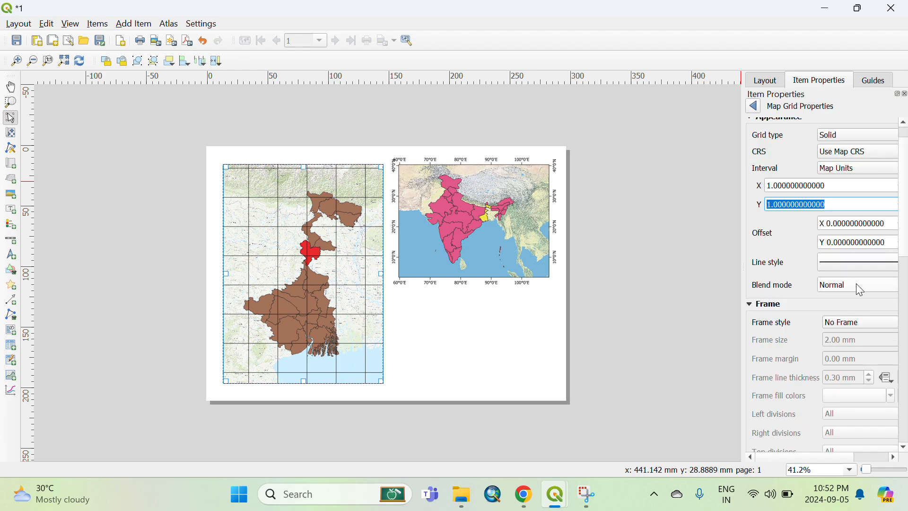
pyautogui.click(856, 283)
pyautogui.click(813, 298)
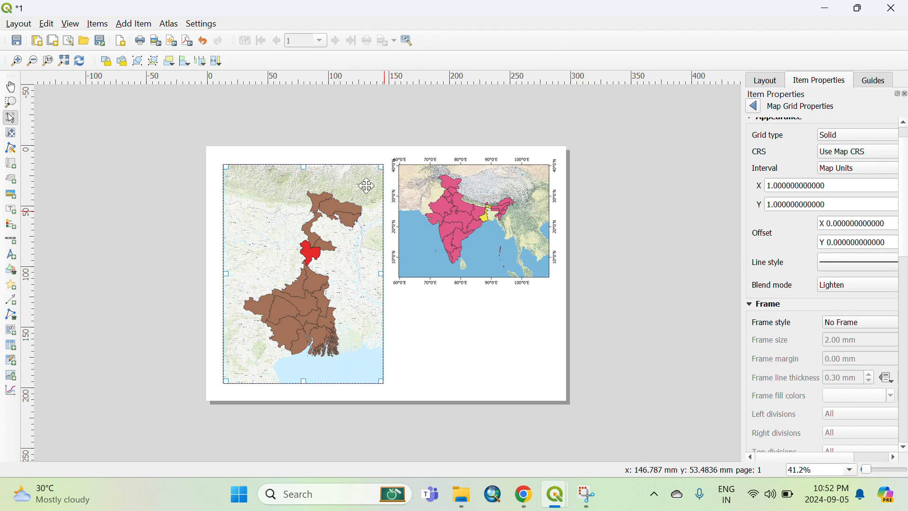
# Set the grid frame style to Exterior Ticks.
pyautogui.scroll(-3, 803, 275)
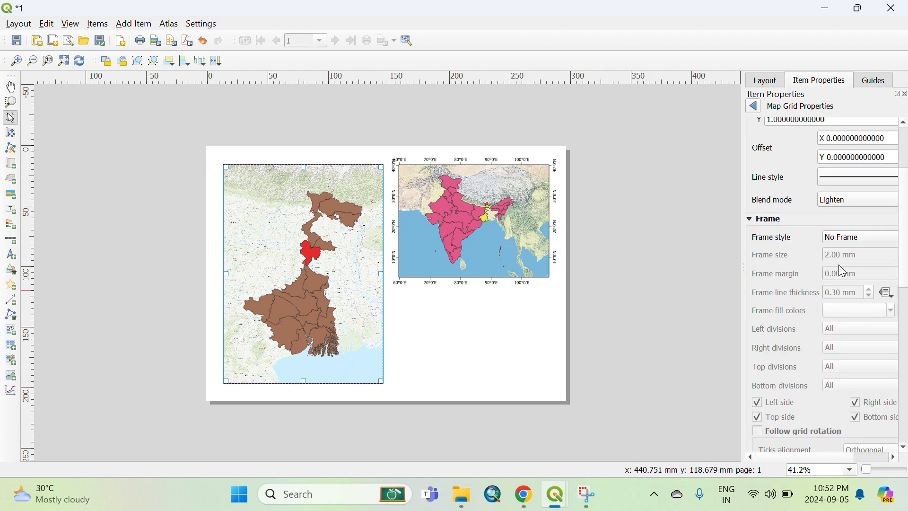
pyautogui.click(855, 239)
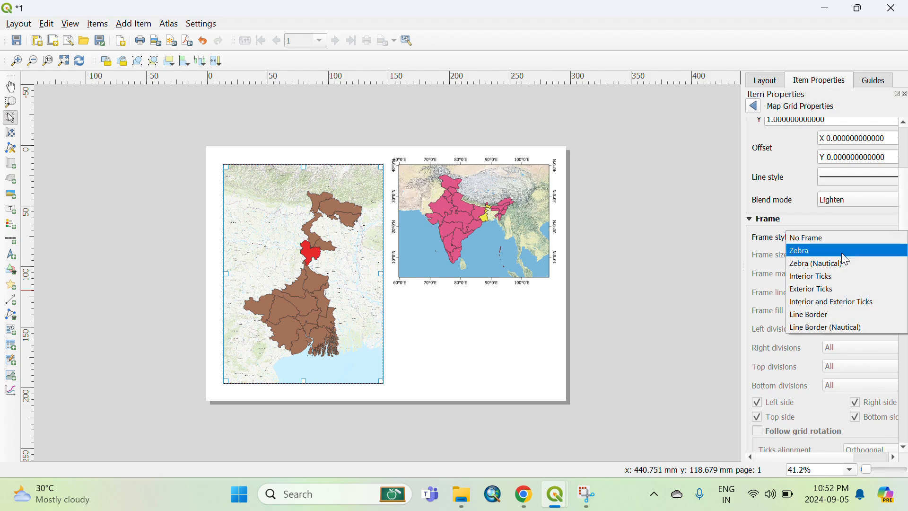
pyautogui.click(824, 289)
# Enable Draw Coordinates on the grid with the Degree, Minute with Suffix format.
pyautogui.scroll(-6, 794, 297)
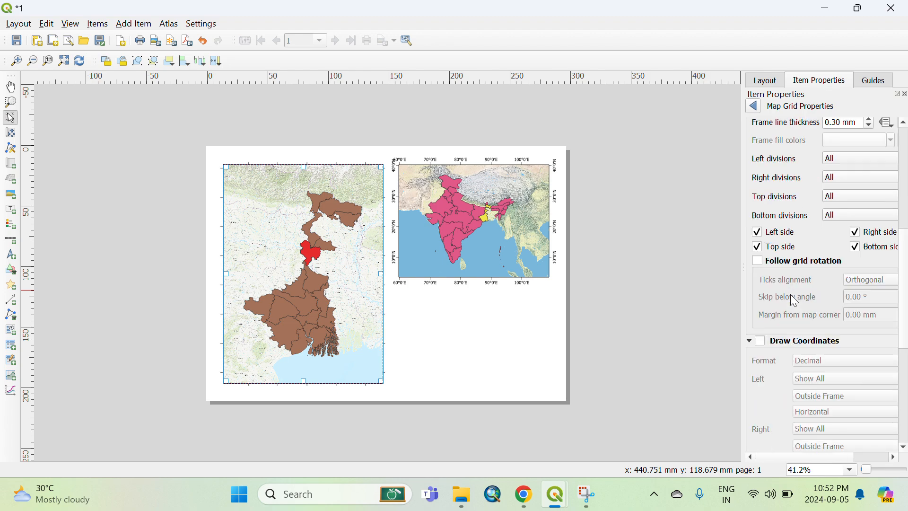
pyautogui.scroll(-1, 790, 294)
pyautogui.click(761, 312)
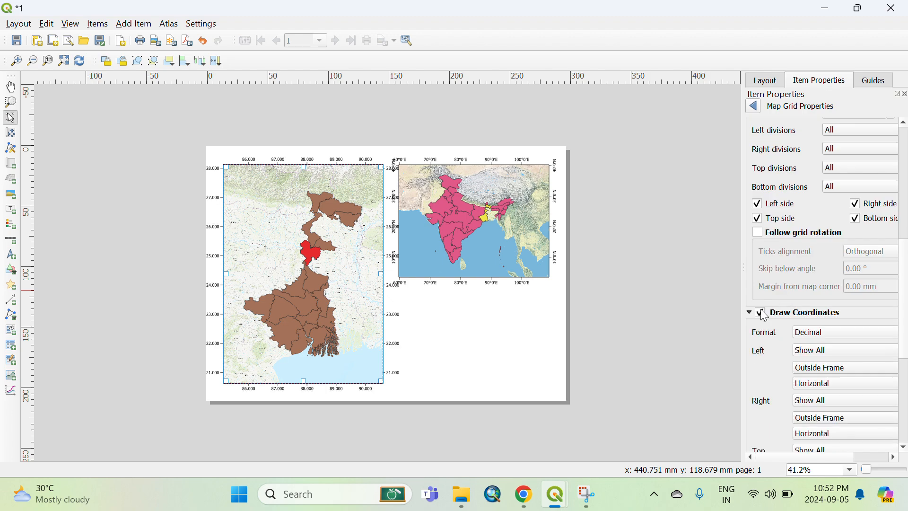
pyautogui.click(812, 332)
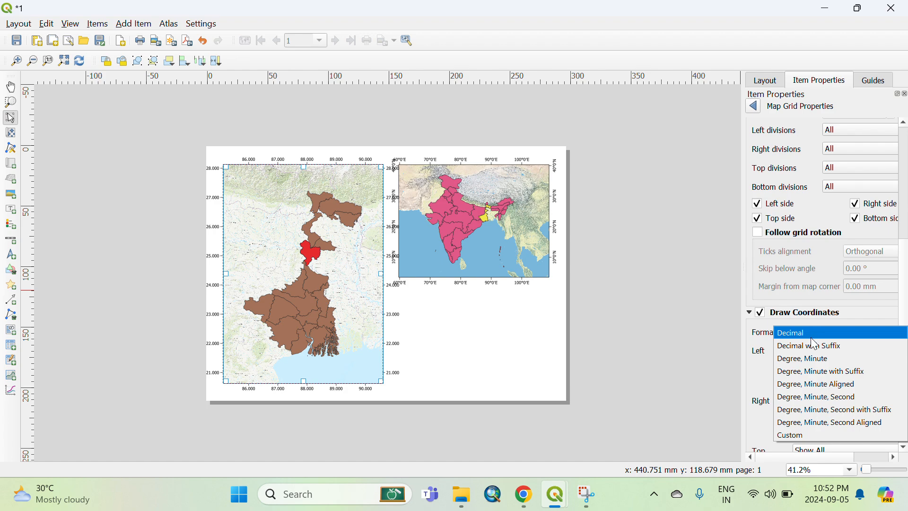
pyautogui.click(821, 372)
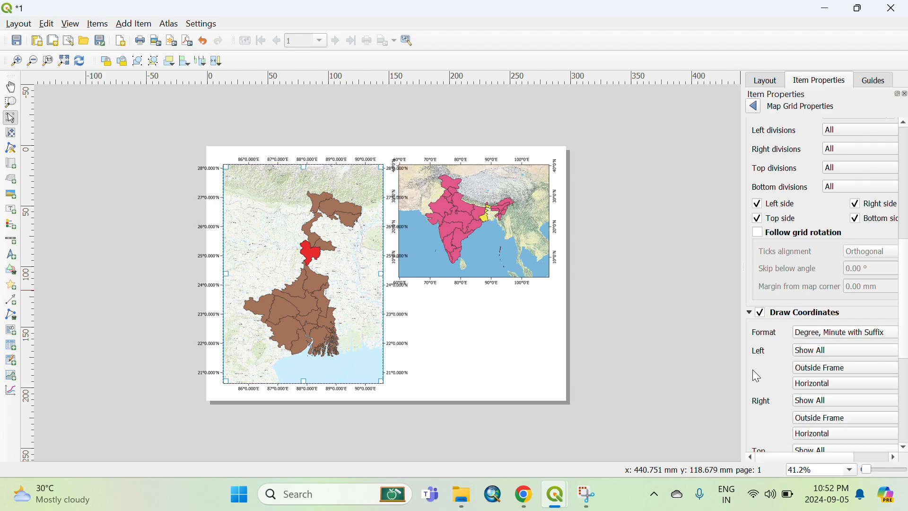
# Set the left and right grid coordinate annotations to Vertical Ascending direction.
pyautogui.click(819, 383)
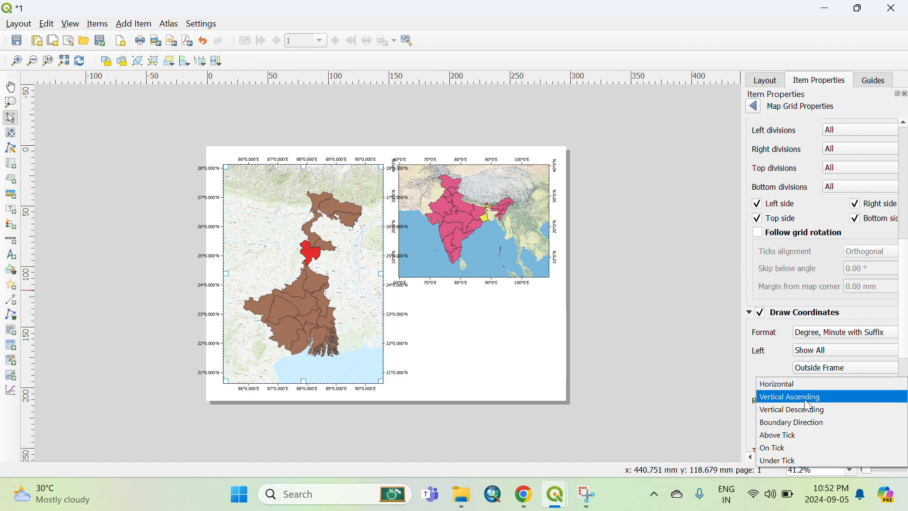
pyautogui.click(804, 400)
pyautogui.scroll(-3, 782, 387)
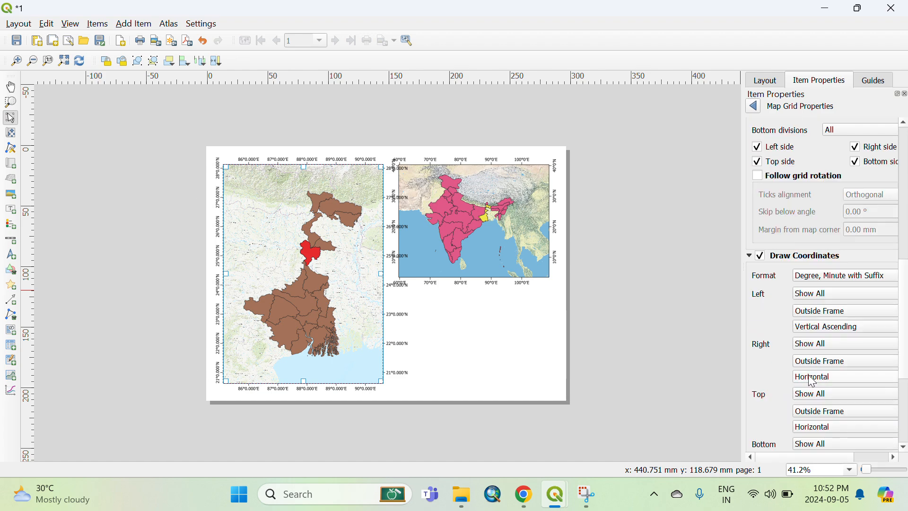
pyautogui.click(820, 377)
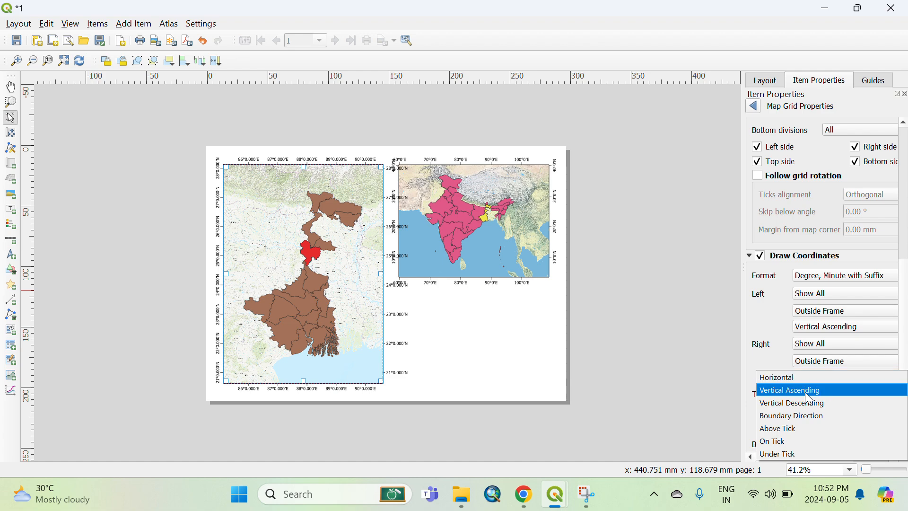
pyautogui.click(809, 400)
# Set the grid coordinate precision to 0.
pyautogui.scroll(-5, 777, 373)
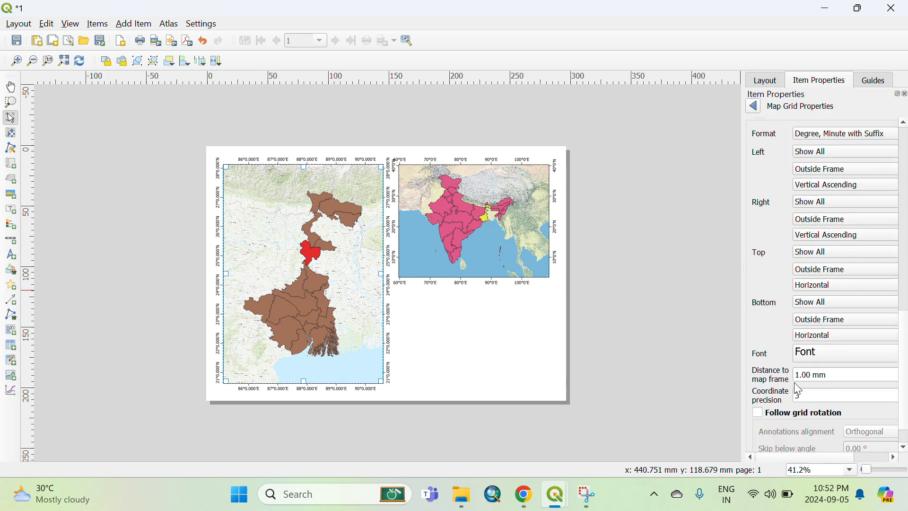
pyautogui.click(804, 395)
pyautogui.write('0')
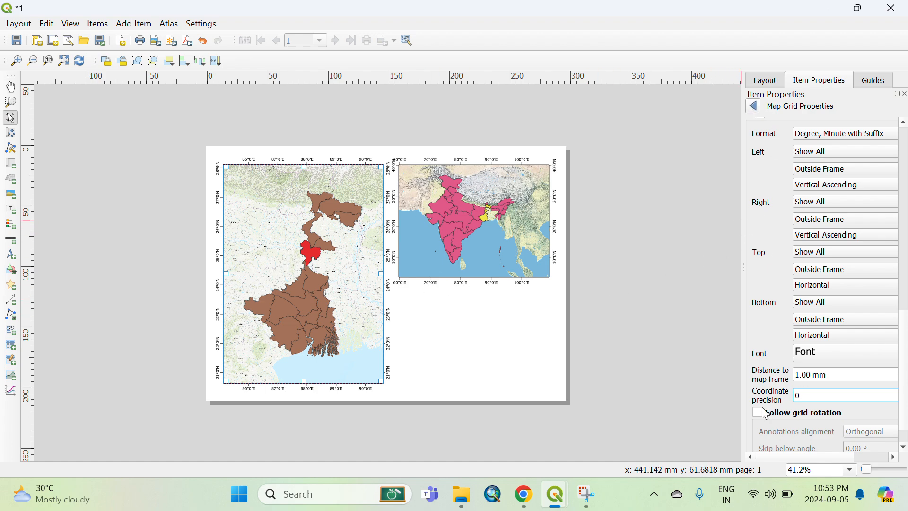
# Return to the map item properties and enable the frame around the West Bengal map.
pyautogui.scroll(-2, 773, 288)
pyautogui.click(753, 106)
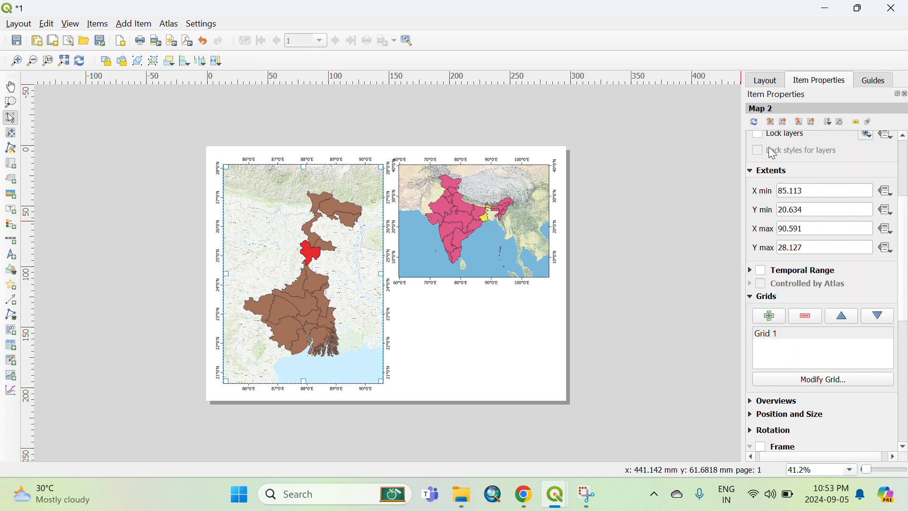
pyautogui.click(762, 446)
# Lock the layers and layer styles of the West Bengal map item.
pyautogui.scroll(-1, 826, 430)
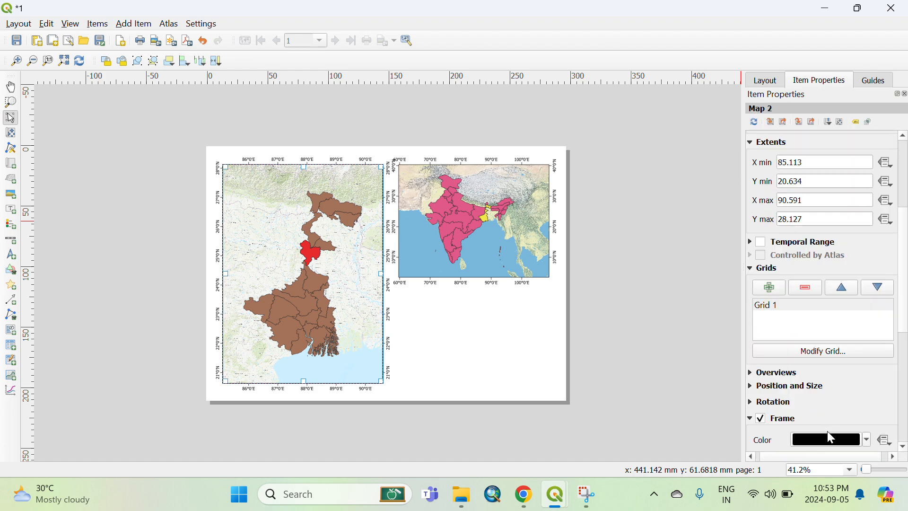
pyautogui.scroll(-2, 798, 417)
pyautogui.scroll(-2, 798, 417)
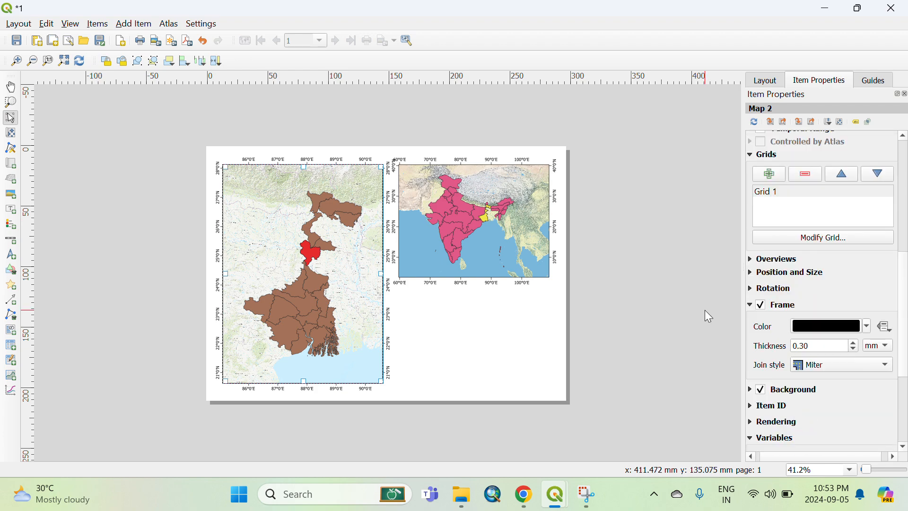
pyautogui.scroll(4, 770, 328)
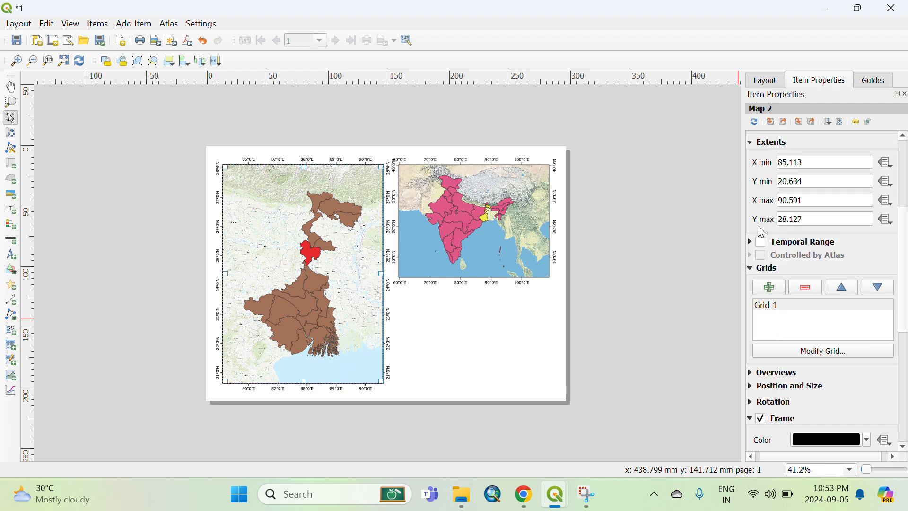
pyautogui.scroll(5, 761, 231)
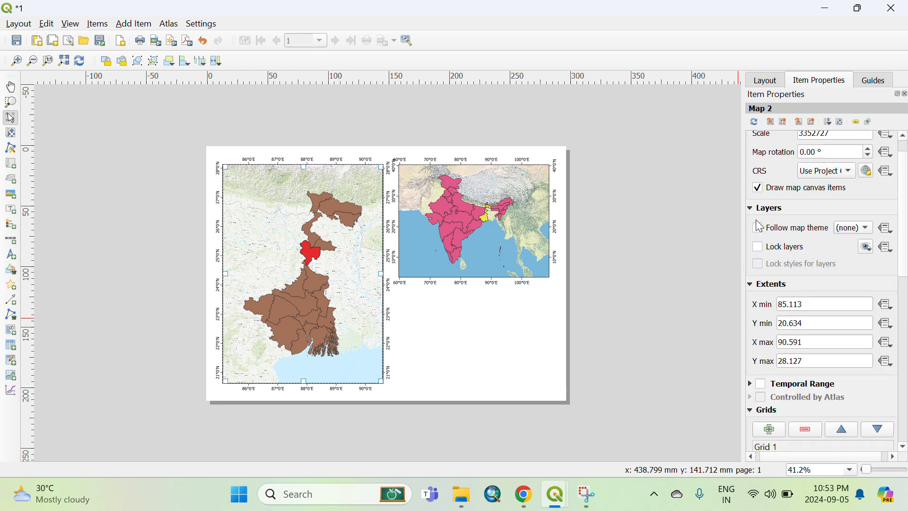
pyautogui.click(760, 247)
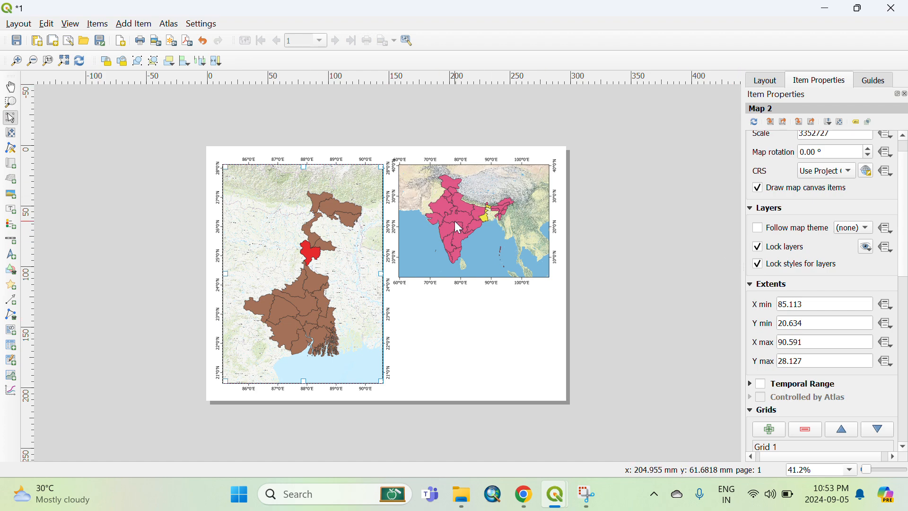
# Switch to the main QGIS window and hide the West Bengal and Esri Topographic layers.
pyautogui.click(825, 13)
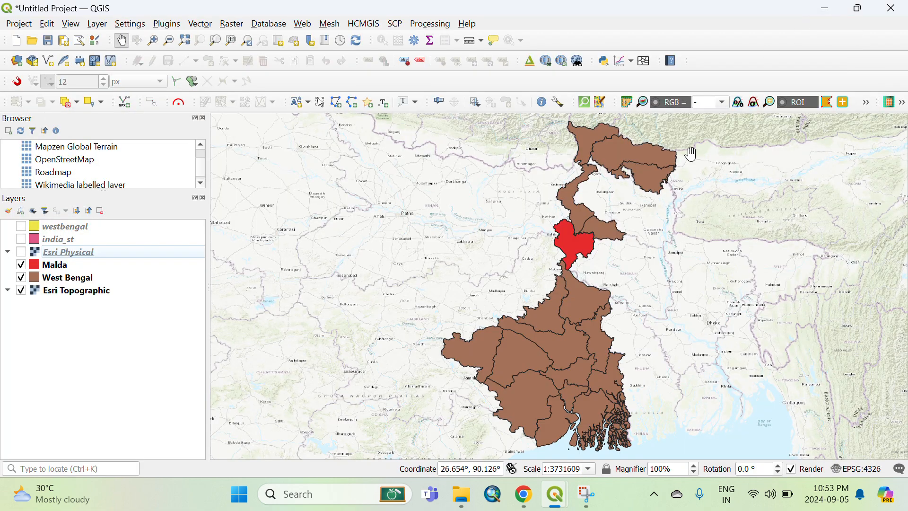
pyautogui.click(21, 278)
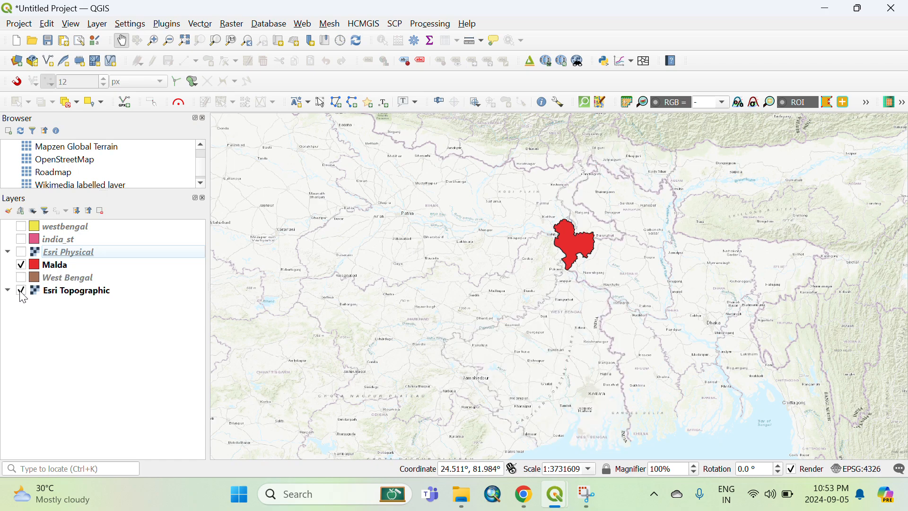
pyautogui.click(21, 290)
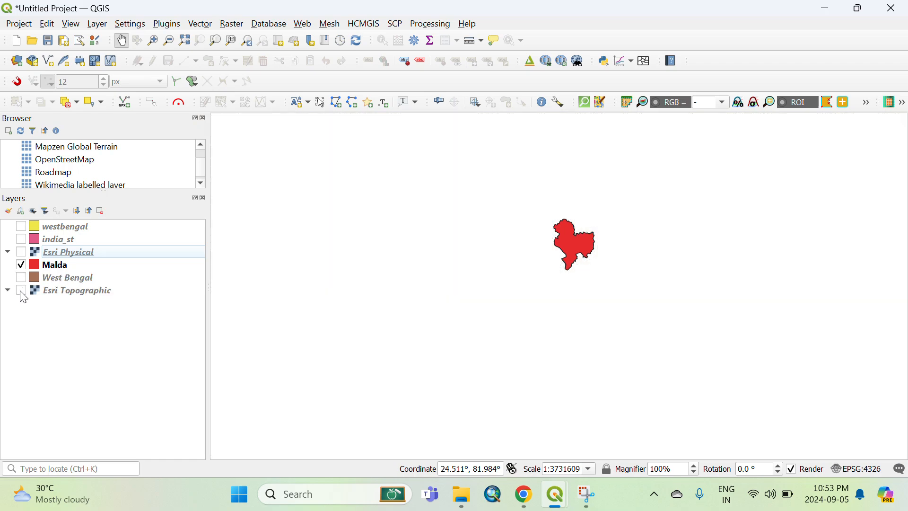
# Move the Malda layer to the bottom of the layer list and zoom to it.
pyautogui.click(78, 268)
pyautogui.moveTo(80, 275); pyautogui.dragTo(78, 304)
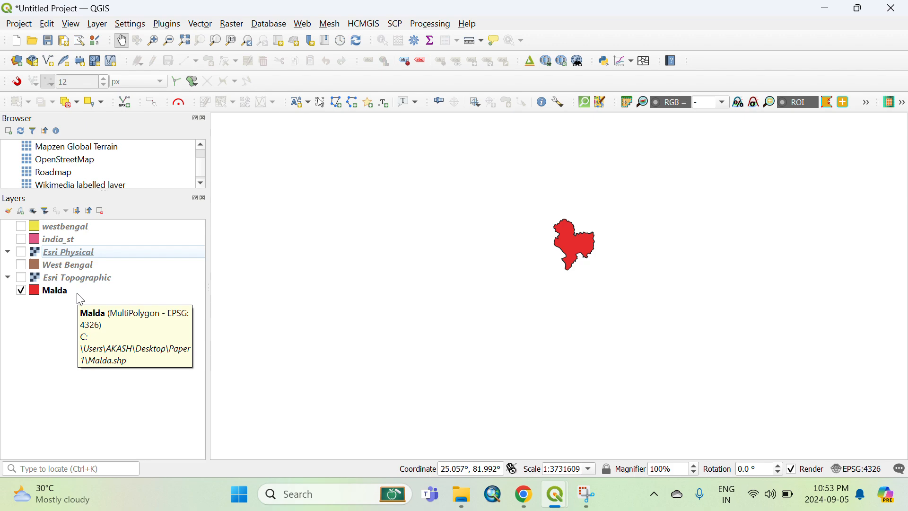
pyautogui.click(77, 293)
pyautogui.rightClick(74, 292)
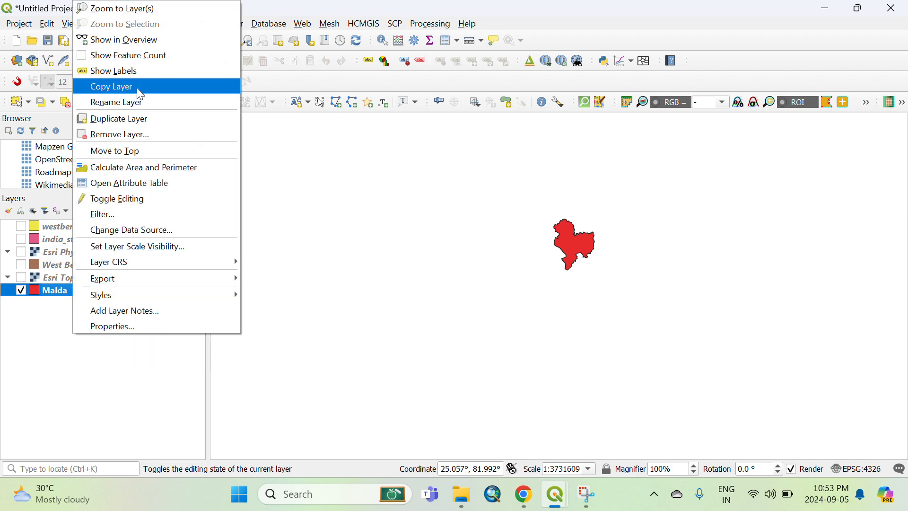
pyautogui.click(116, 11)
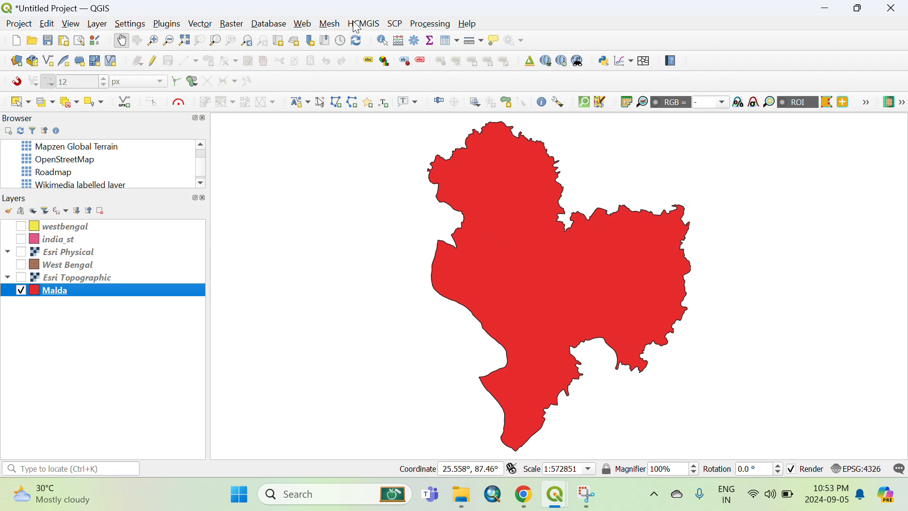
# Add the Google Satellite XYZ tile layer to the project beneath Malda.
pyautogui.scroll(-1, 66, 160)
pyautogui.scroll(1, 69, 163)
pyautogui.scroll(1, 69, 163)
pyautogui.scroll(1, 70, 163)
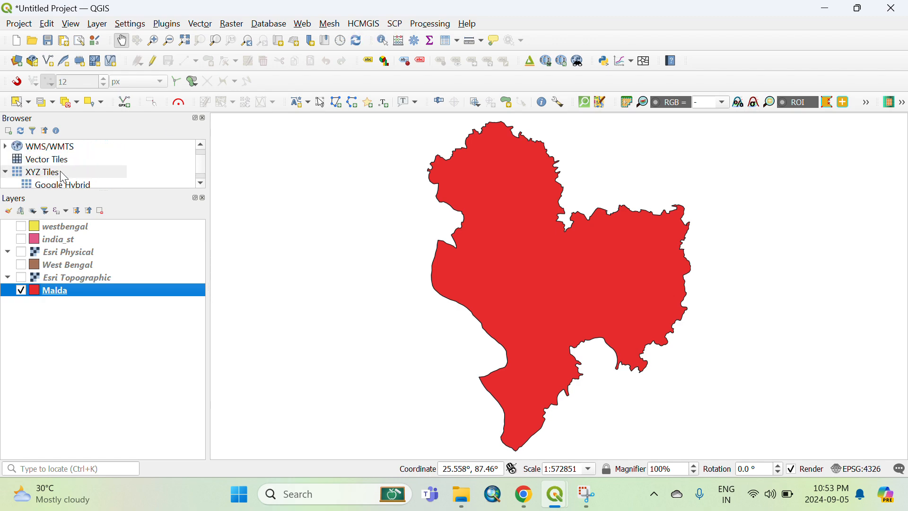
pyautogui.scroll(-1, 71, 171)
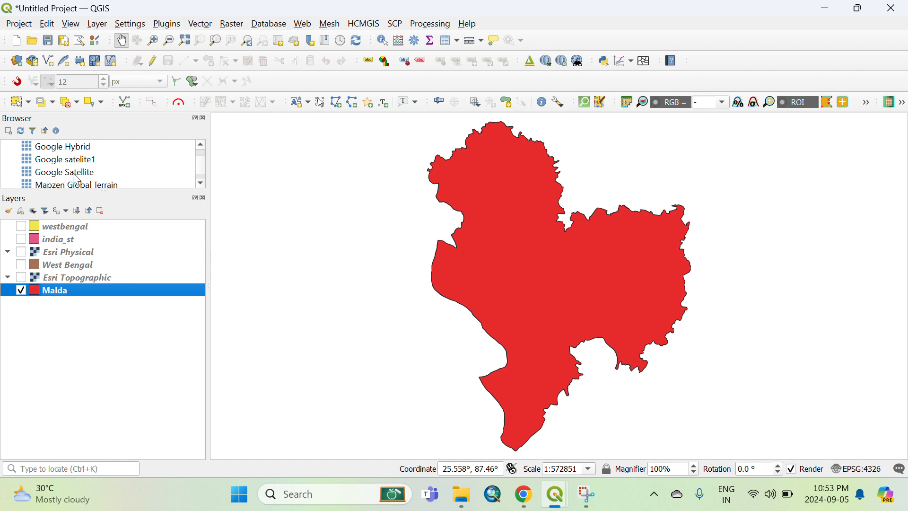
pyautogui.moveTo(75, 174)
pyautogui.mouseDown()
pyautogui.moveTo(71, 314)
pyautogui.moveTo(56, 302)
pyautogui.moveTo(59, 290)
pyautogui.mouseUp()
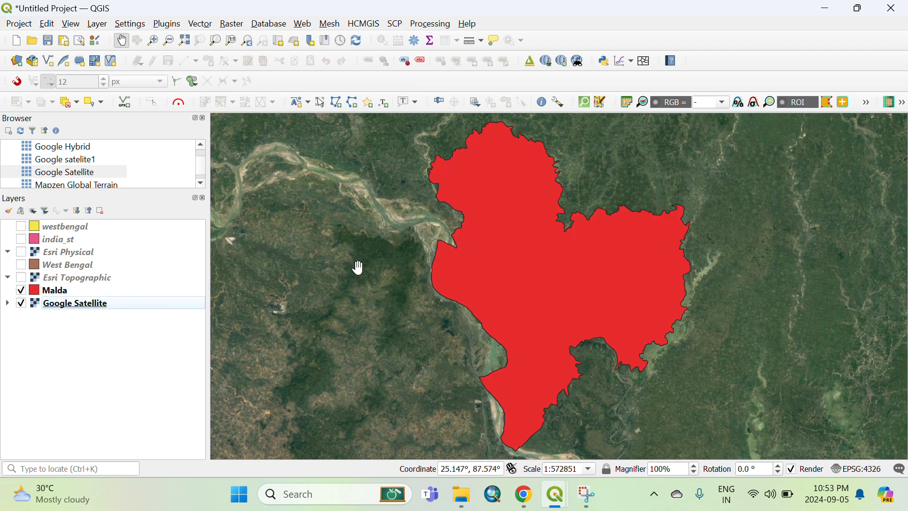
# Open Malda's symbology and change its symbol layer type to Outline: Simple Line.
pyautogui.click(39, 296)
pyautogui.doubleClick(36, 291)
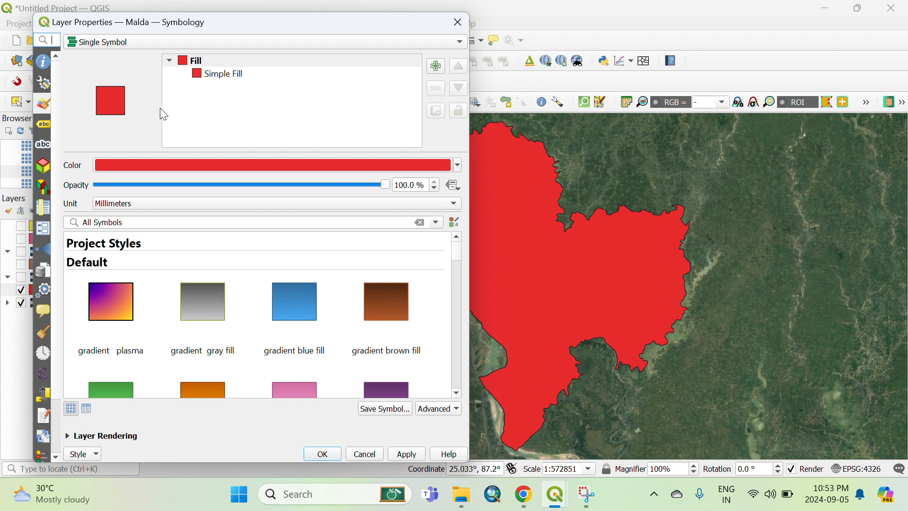
pyautogui.click(229, 75)
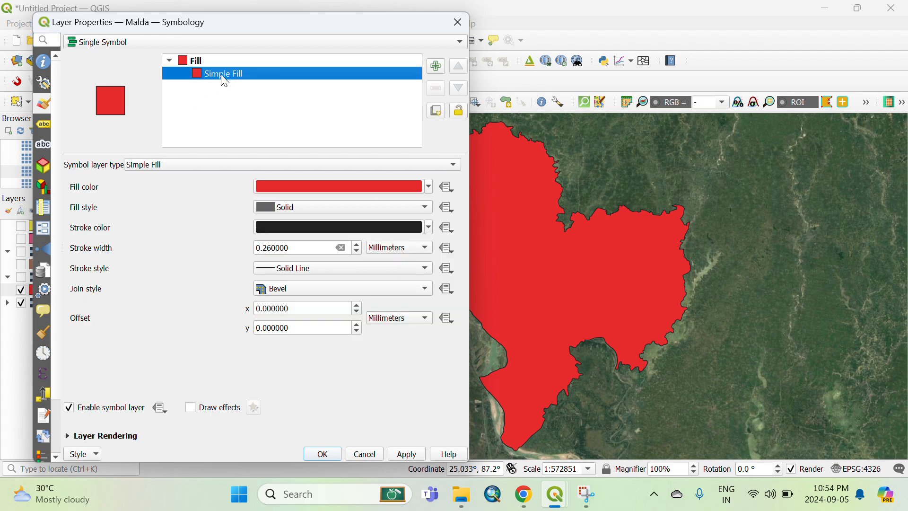
pyautogui.click(364, 166)
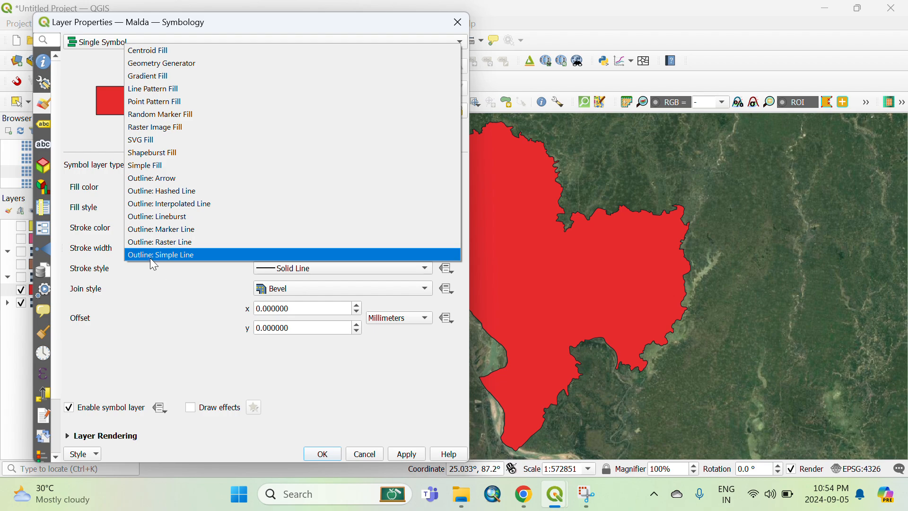
pyautogui.click(163, 254)
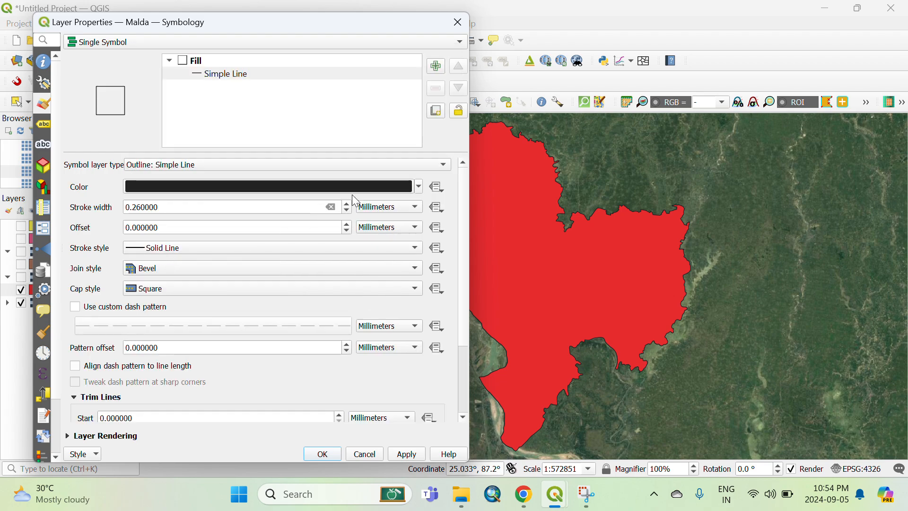
# Set the Malda outline color to yellow and stroke width to 0.46 mm, then apply.
pyautogui.click(419, 186)
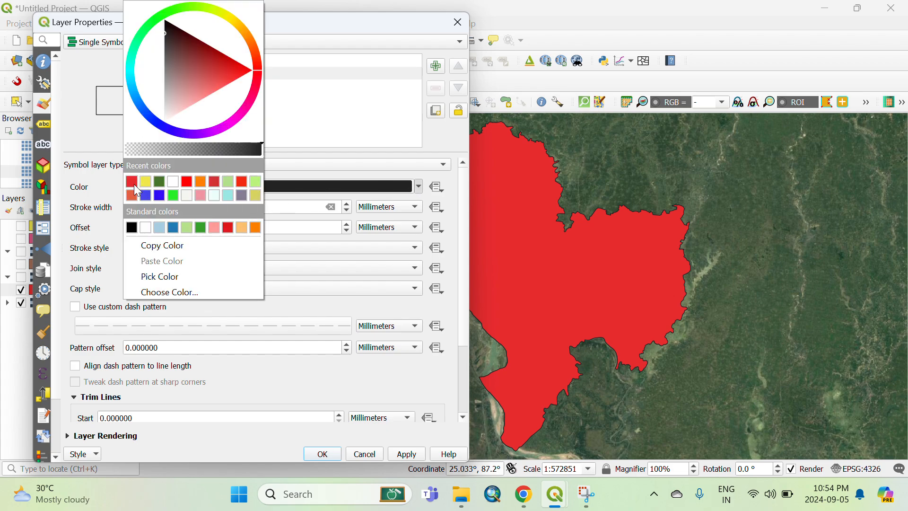
pyautogui.click(145, 181)
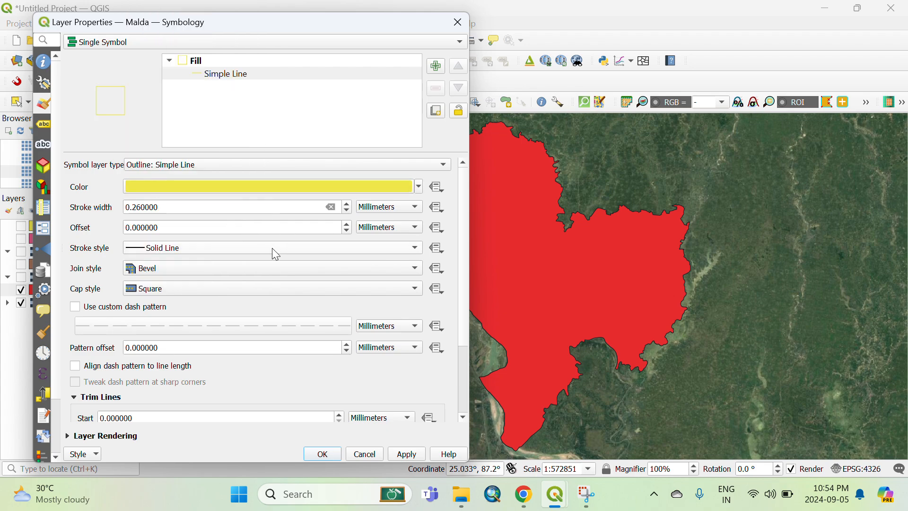
pyautogui.click(348, 203)
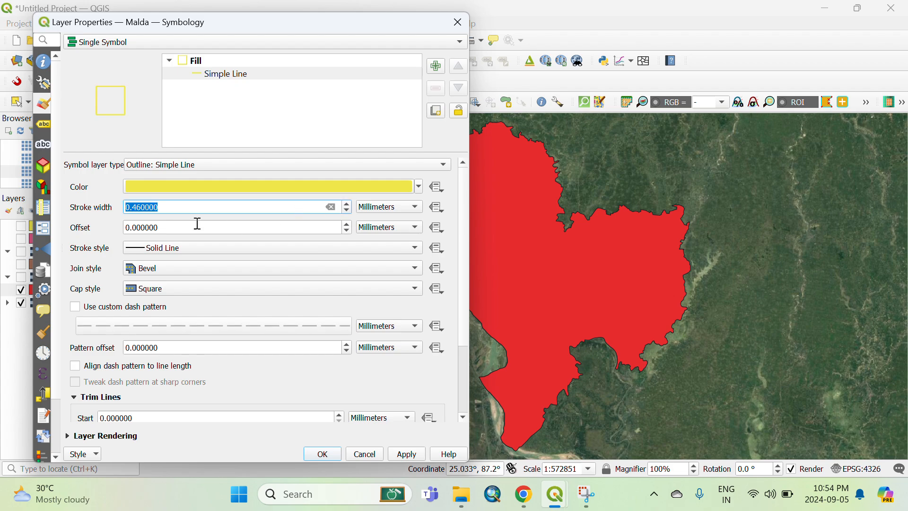
pyautogui.click(323, 453)
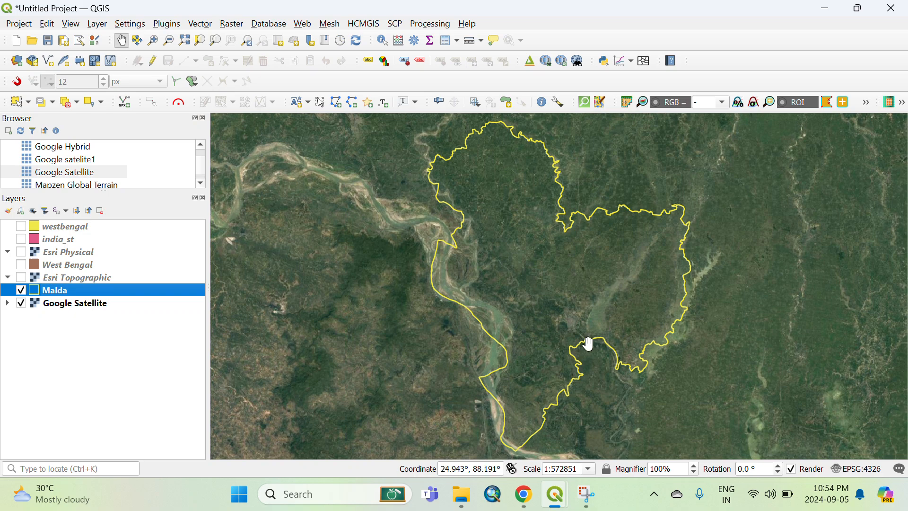
# Switch back to the layout and add a new map item below the India map, nudging it into place.
pyautogui.moveTo(563, 504)
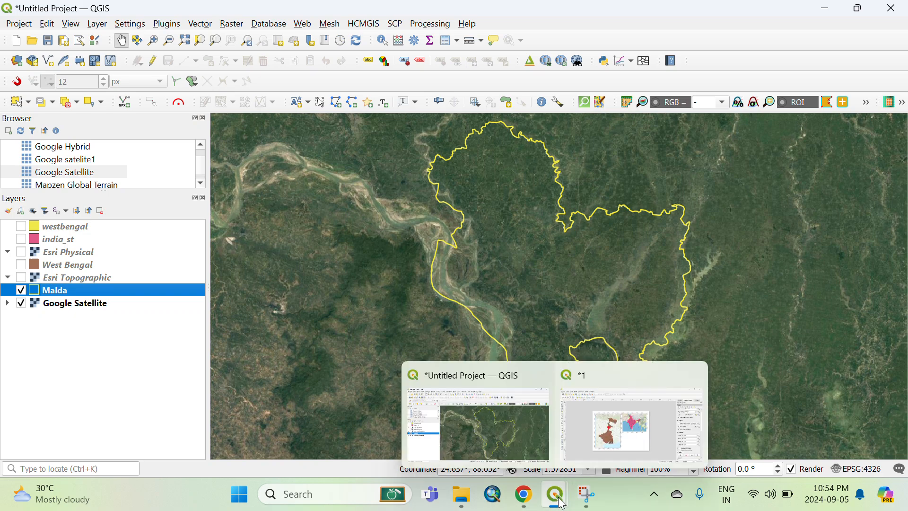
pyautogui.click(628, 446)
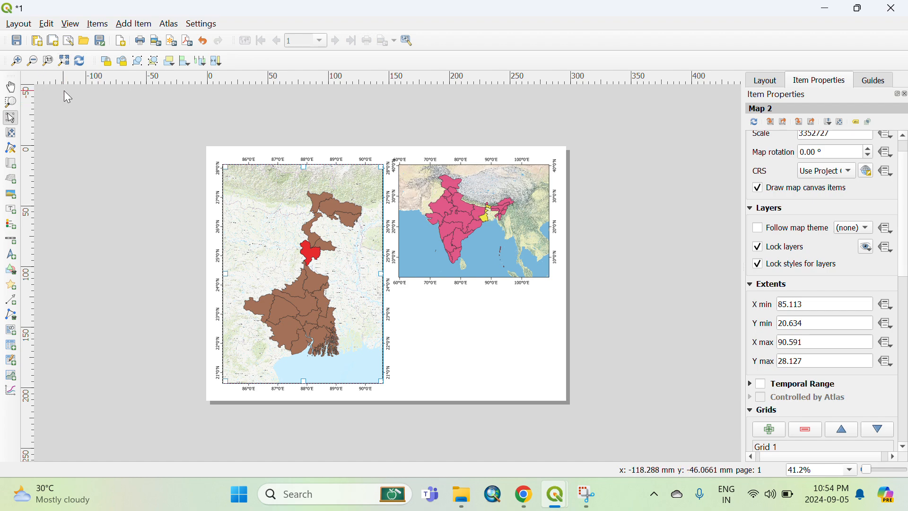
pyautogui.click(13, 166)
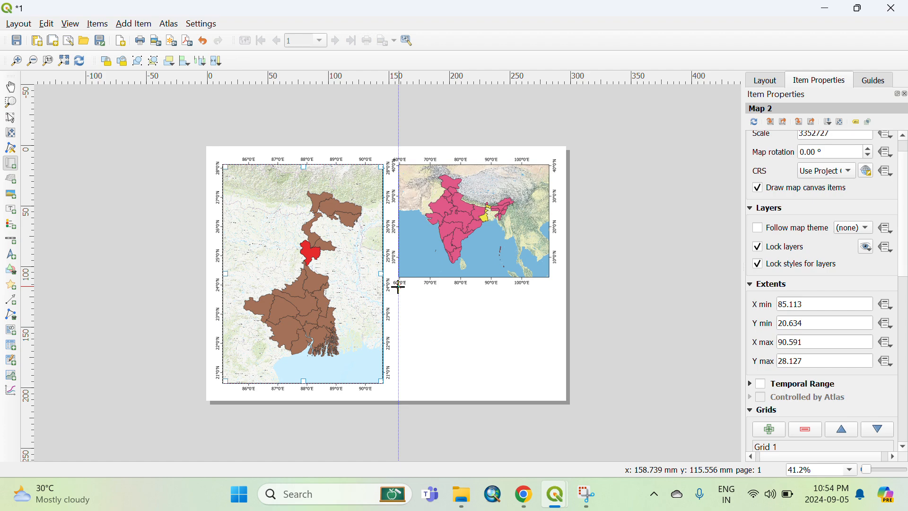
pyautogui.moveTo(399, 287); pyautogui.dragTo(550, 382)
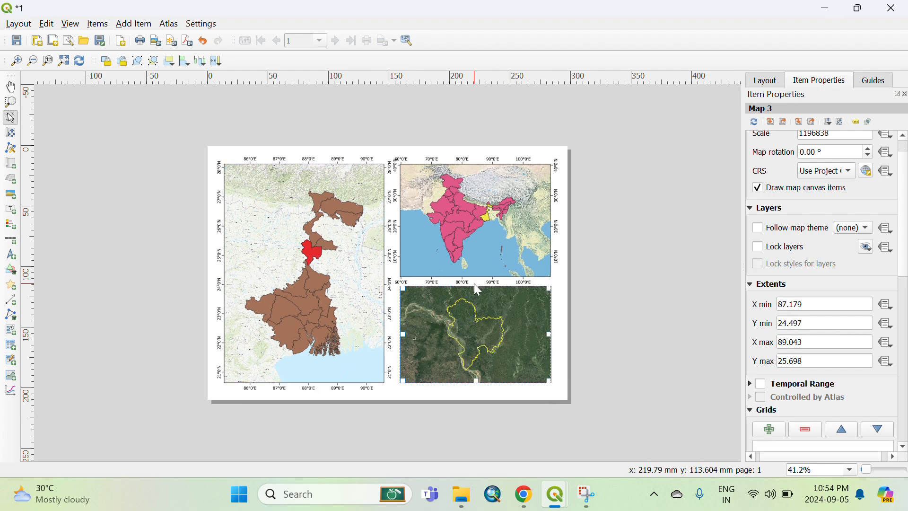
pyautogui.moveTo(476, 287); pyautogui.dragTo(481, 294)
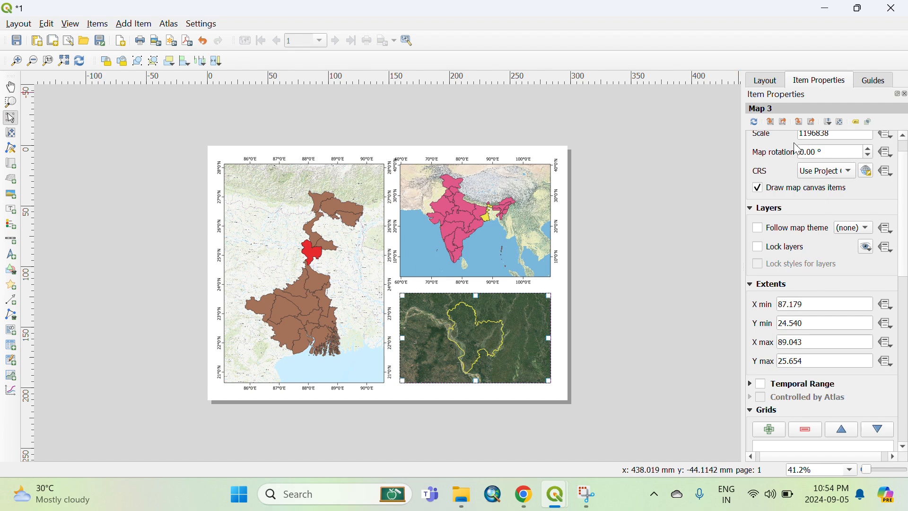
# Set the new Malda map's scale to 1096838.
pyautogui.scroll(2, 785, 149)
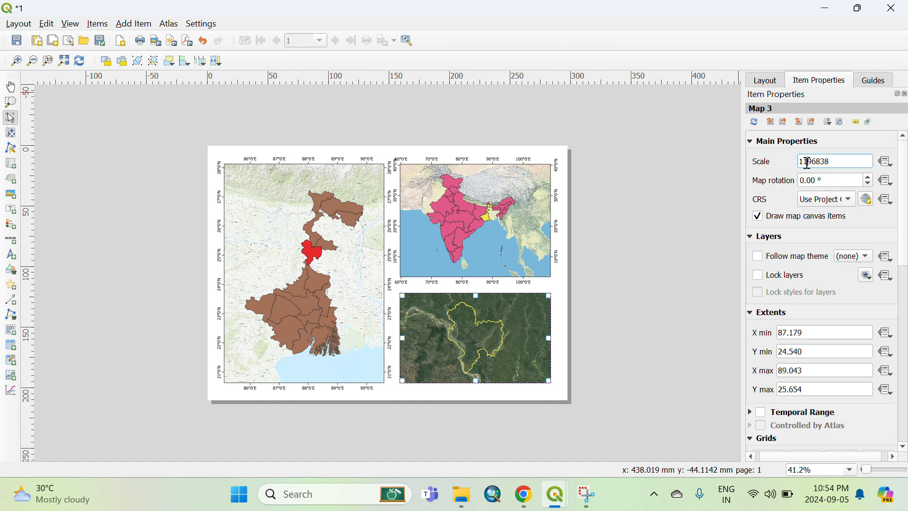
pyautogui.press('BackSpace')
pyautogui.write('0')
pyautogui.press('Return')
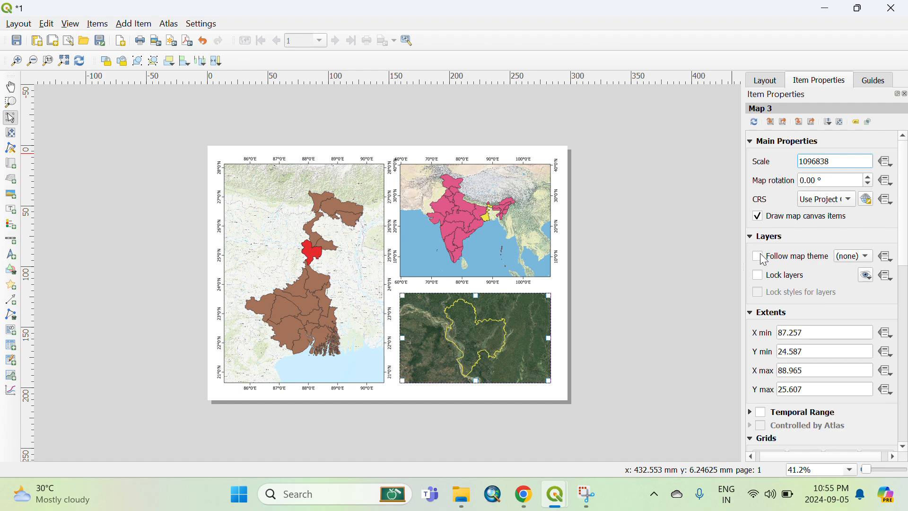
# Add a grid to the Malda map and open it for modification.
pyautogui.scroll(-3, 772, 207)
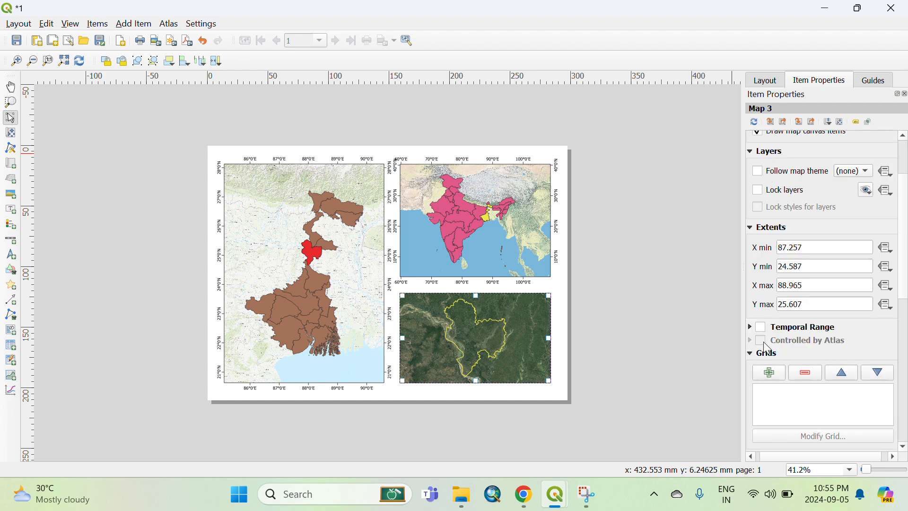
pyautogui.scroll(-4, 767, 348)
pyautogui.click(762, 389)
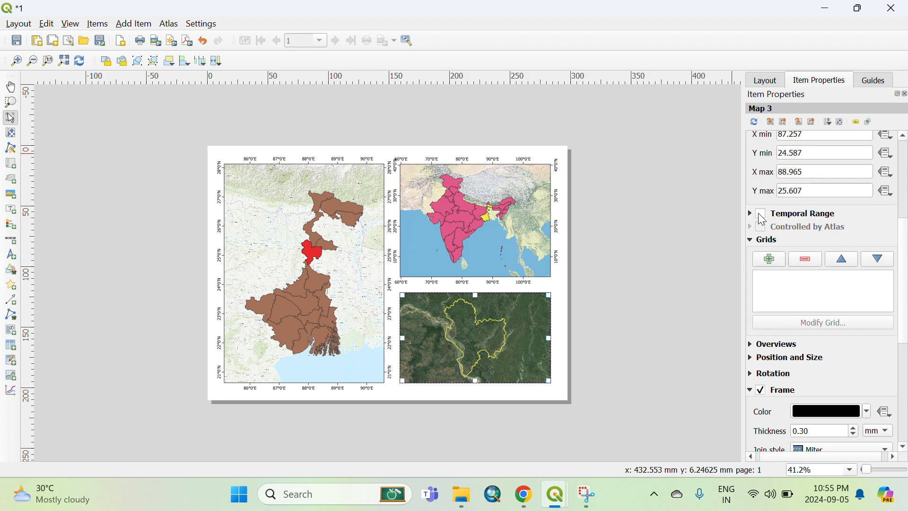
pyautogui.click(769, 260)
pyautogui.click(775, 279)
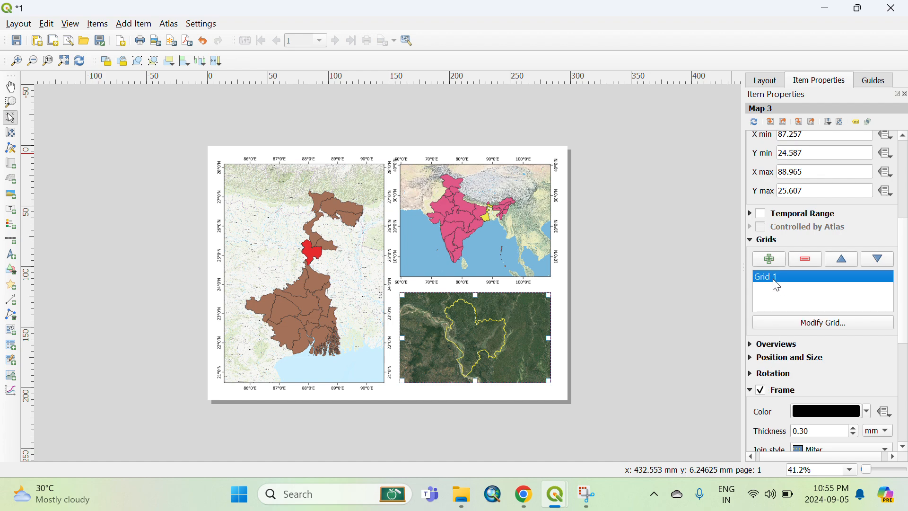
pyautogui.click(813, 323)
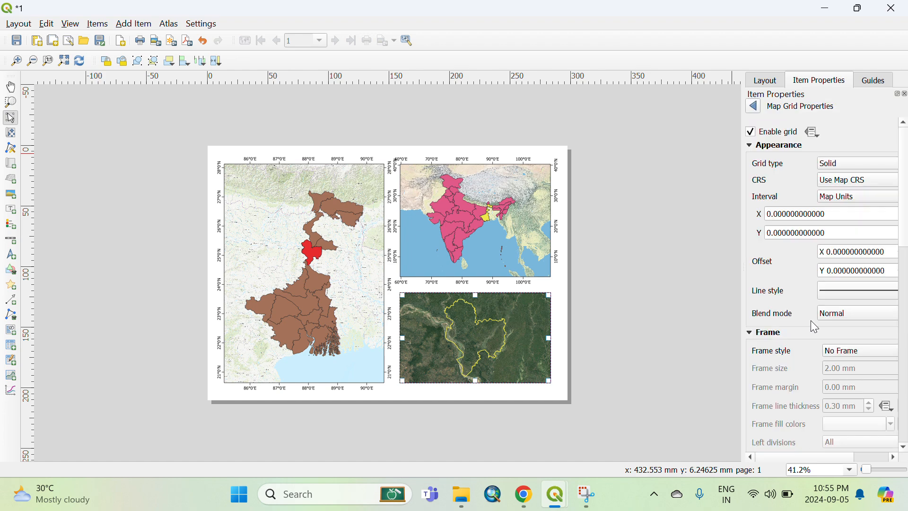
# Set the grid interval to 0.5 for both X and Y.
pyautogui.click(777, 214)
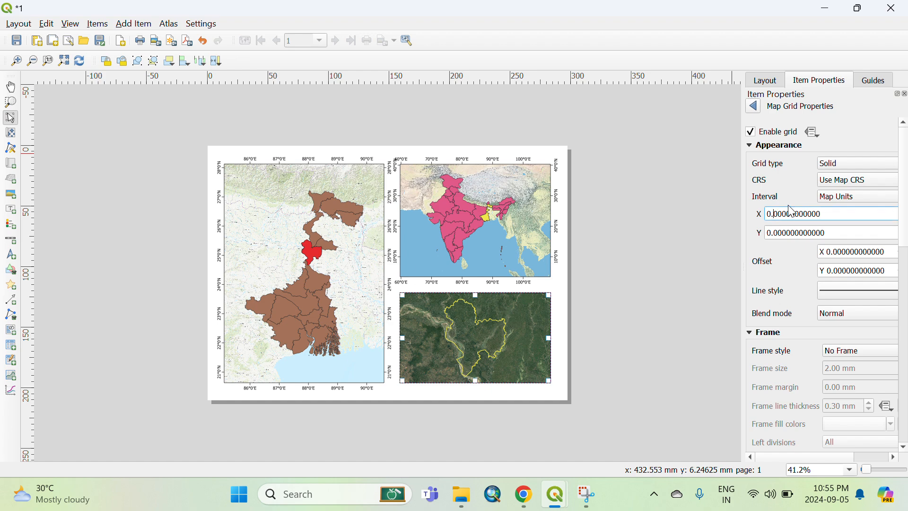
pyautogui.doubleClick(791, 212)
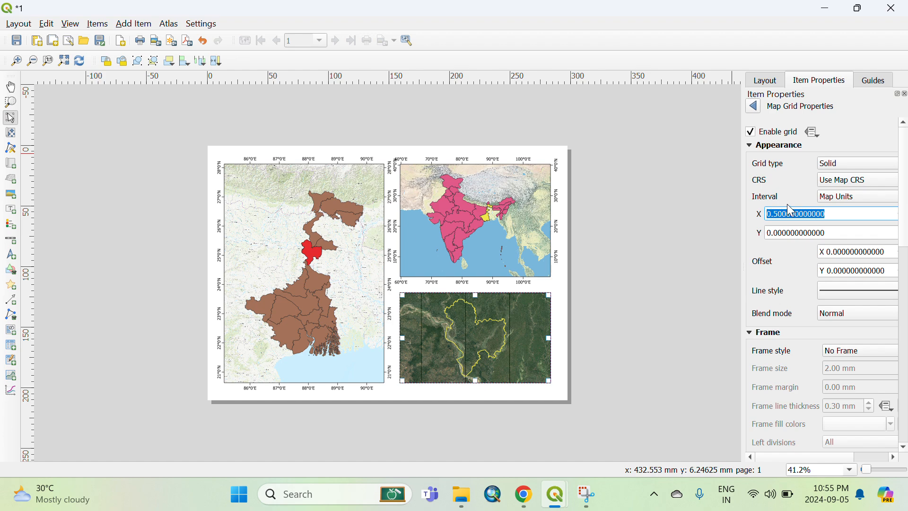
pyautogui.click(778, 230)
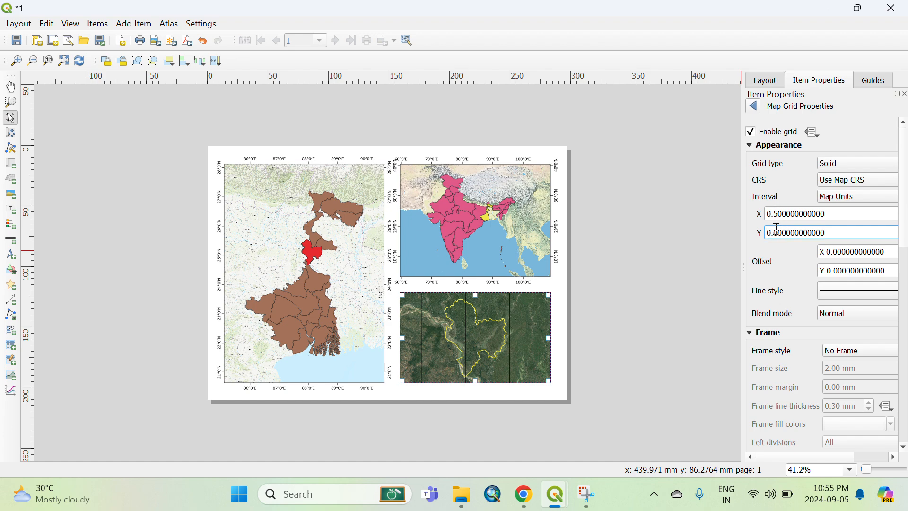
pyautogui.doubleClick(778, 231)
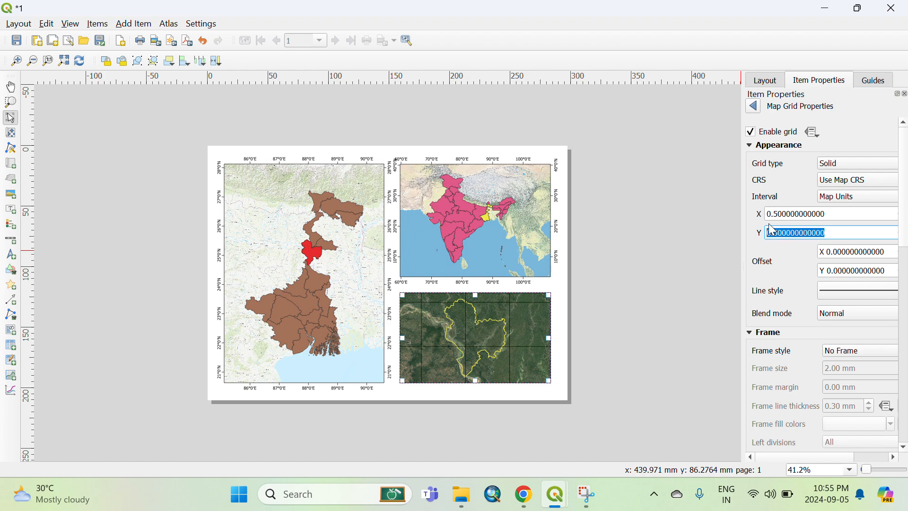
# Set the grid blend mode to Lighten and the frame style to Exterior Ticks.
pyautogui.click(832, 312)
pyautogui.click(810, 329)
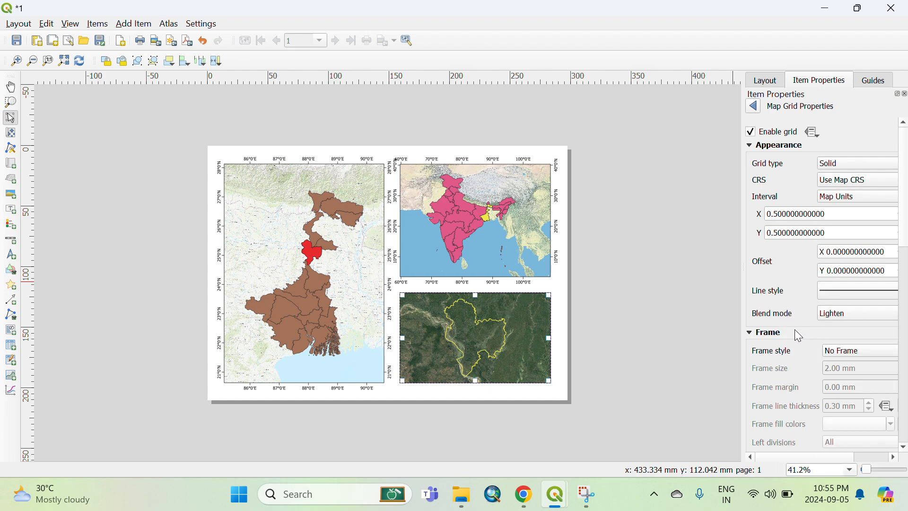
pyautogui.click(836, 352)
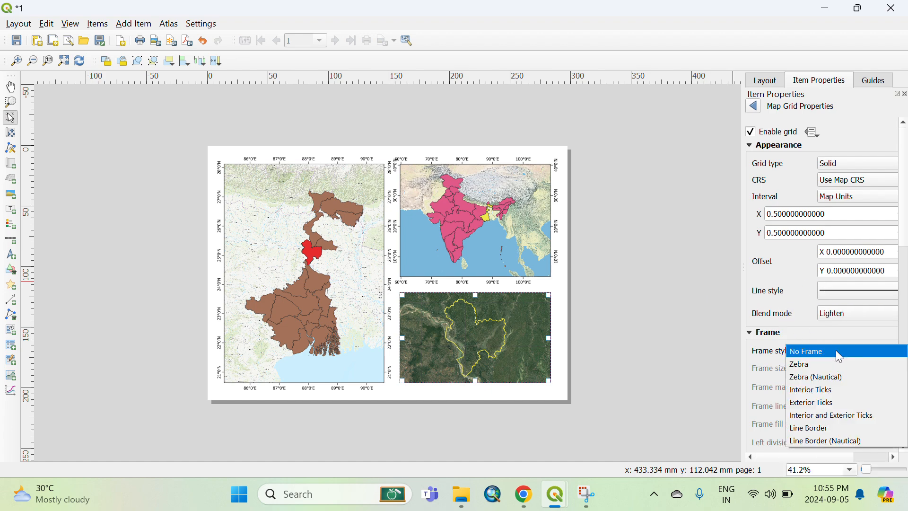
pyautogui.click(824, 403)
# Enable Draw Coordinates and set the coordinate format to Degree, Minute with Suffix.
pyautogui.scroll(-5, 797, 374)
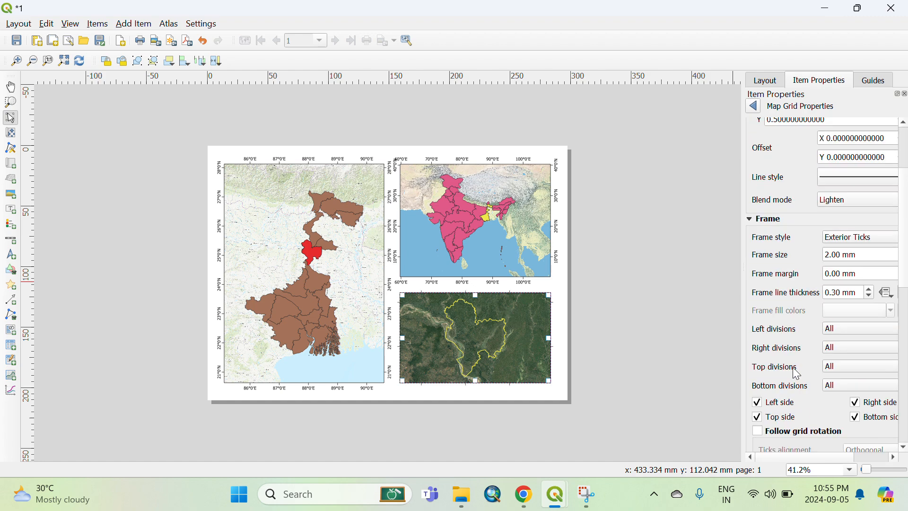
pyautogui.scroll(-2, 794, 369)
pyautogui.scroll(-3, 784, 373)
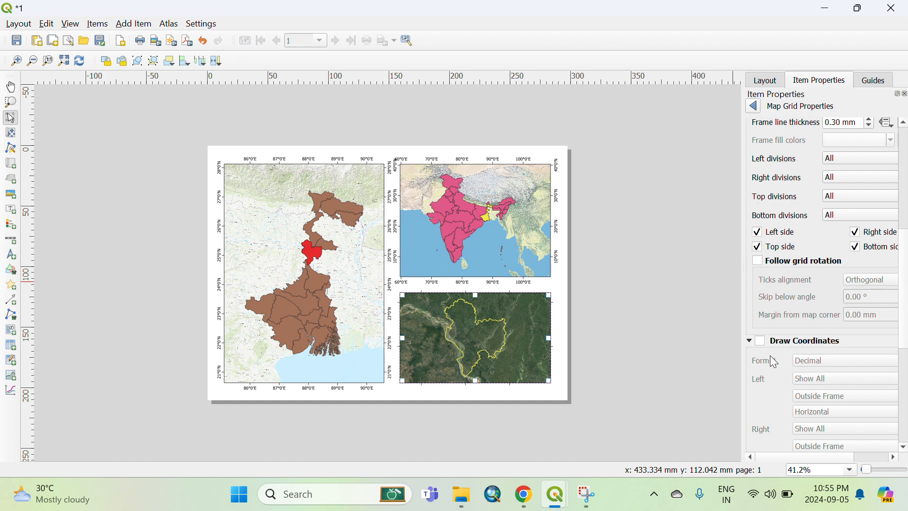
pyautogui.click(762, 341)
pyautogui.click(817, 362)
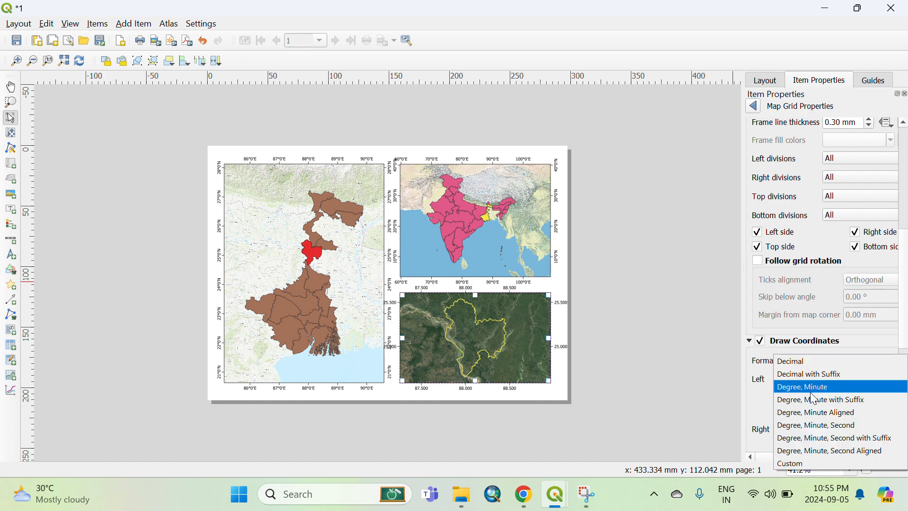
pyautogui.click(819, 402)
# Set the left and right coordinate labels to Vertical Ascending orientation.
pyautogui.scroll(-2, 780, 378)
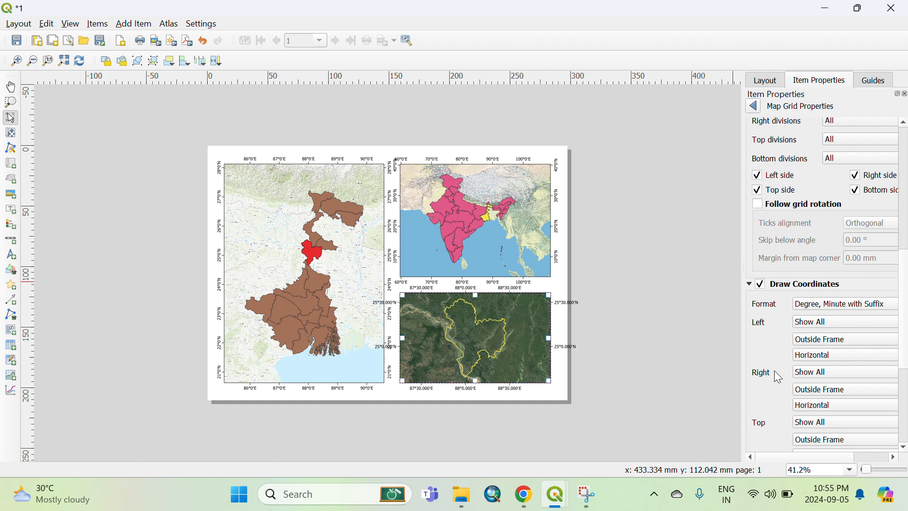
pyautogui.click(818, 356)
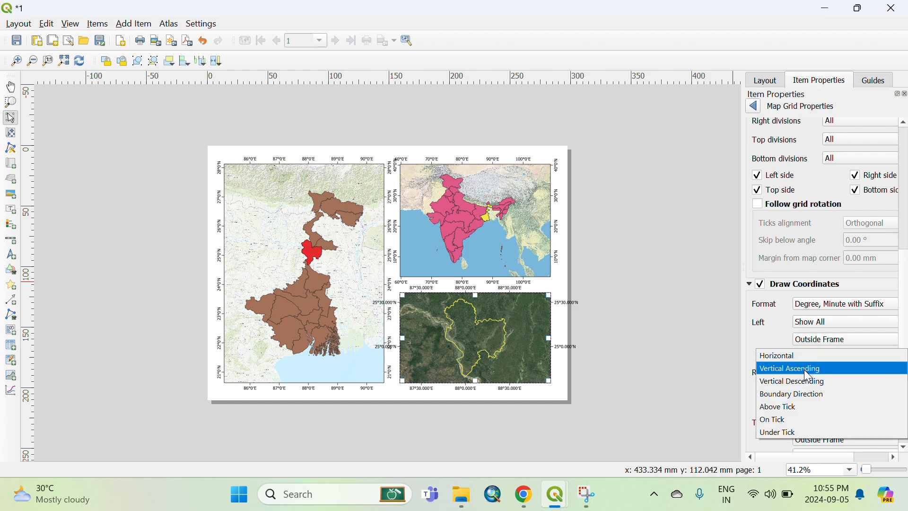
pyautogui.click(803, 369)
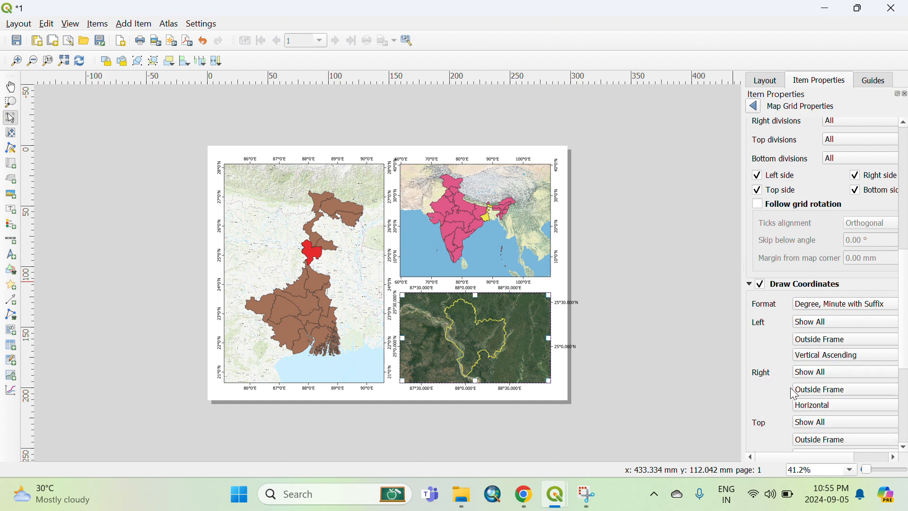
pyautogui.click(814, 405)
pyautogui.click(803, 418)
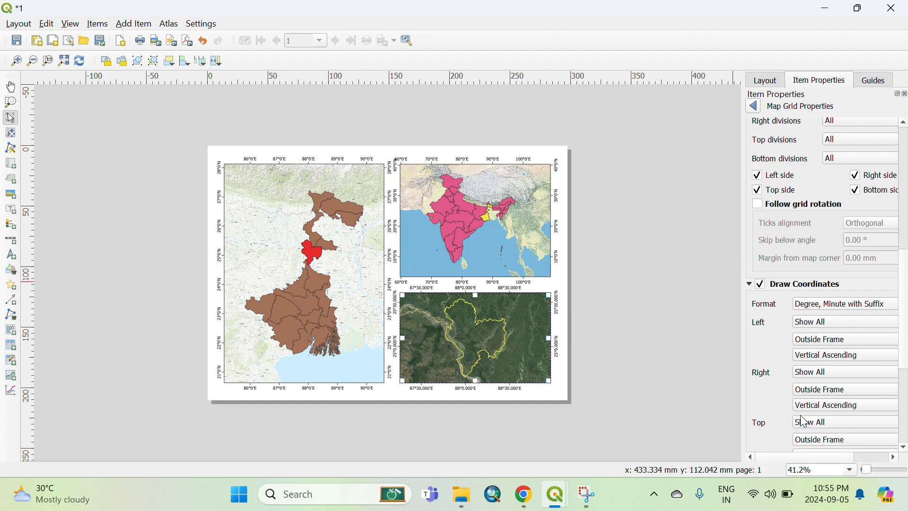
# Set the grid's coordinate precision to 0.
pyautogui.scroll(-5, 776, 366)
pyautogui.click(809, 422)
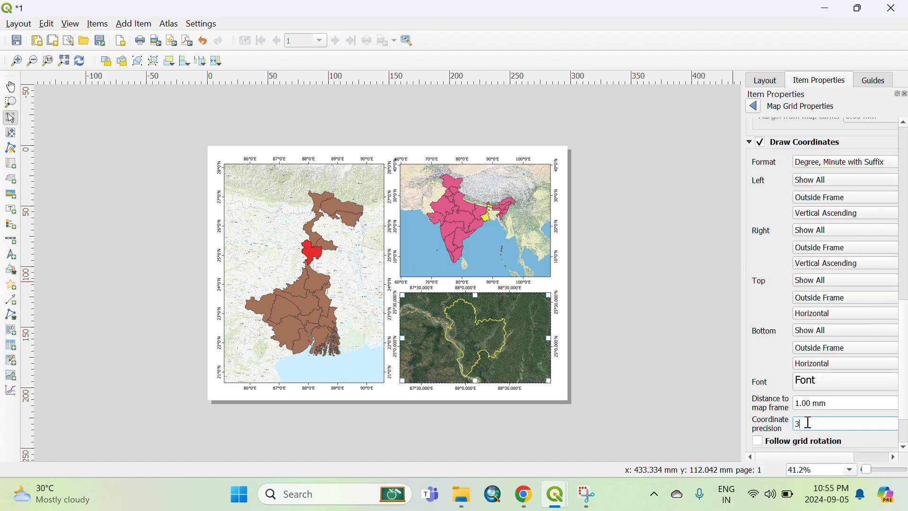
pyautogui.write('0')
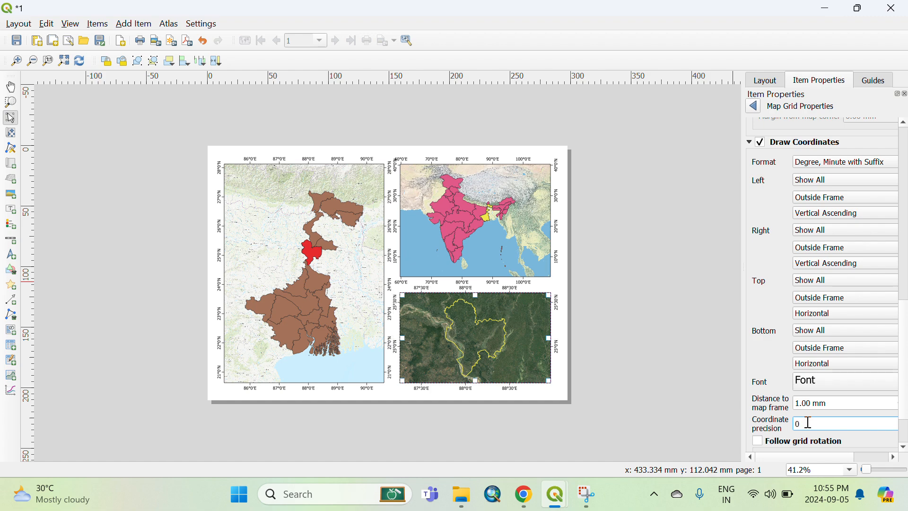
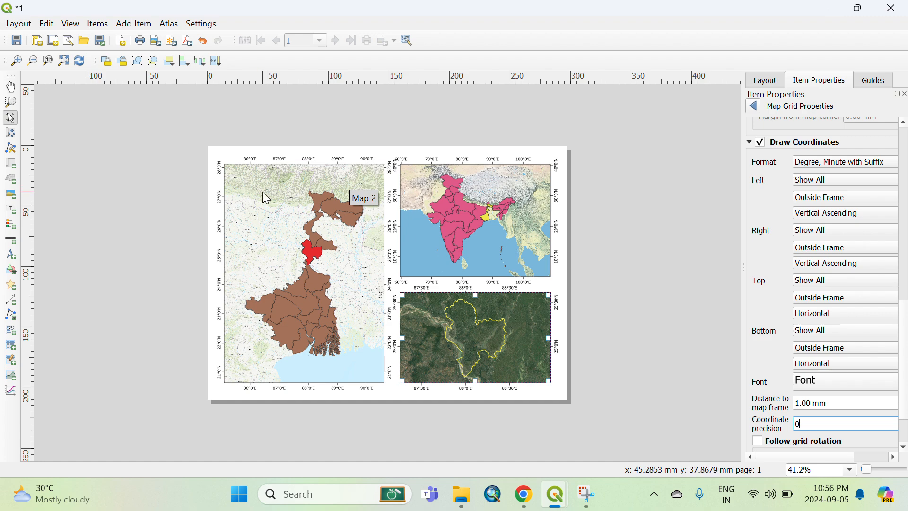
# Add scale bars to the India map near its lower right and to the West Bengal map near its bottom.
pyautogui.click(13, 240)
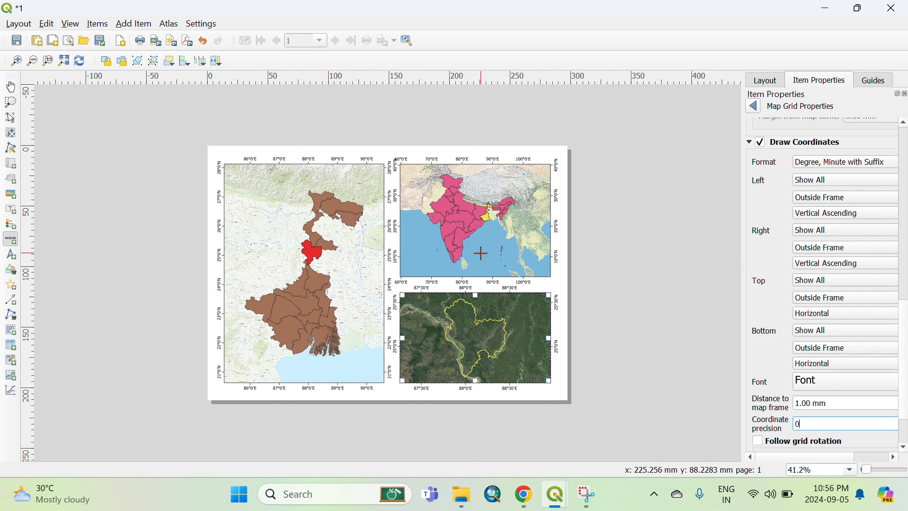
pyautogui.moveTo(480, 253); pyautogui.dragTo(528, 271)
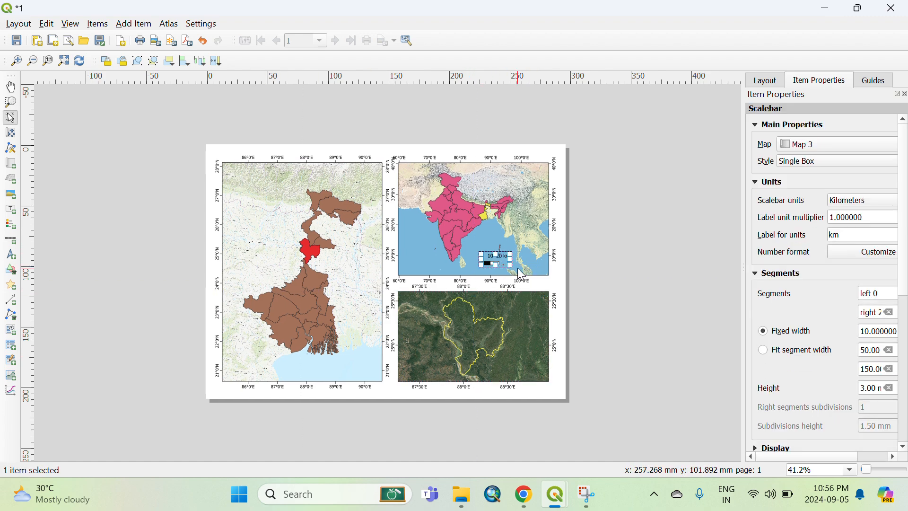
pyautogui.click(10, 240)
pyautogui.moveTo(306, 362); pyautogui.dragTo(362, 374)
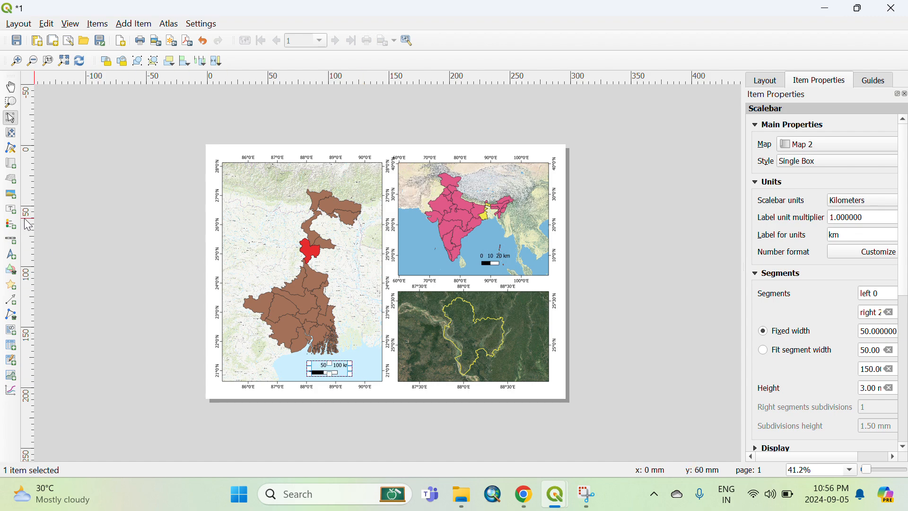
# Add a scale bar near the lower right corner of the Malda map.
pyautogui.click(11, 240)
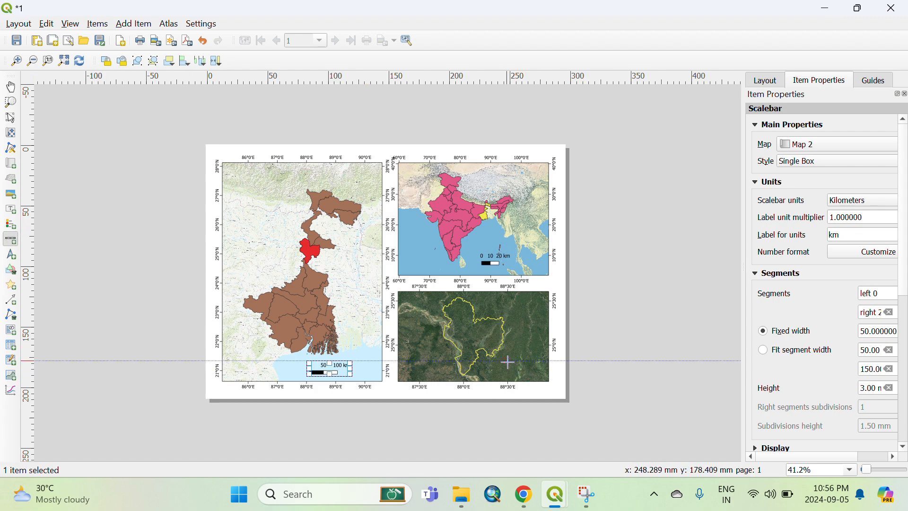
pyautogui.moveTo(508, 362); pyautogui.dragTo(538, 379)
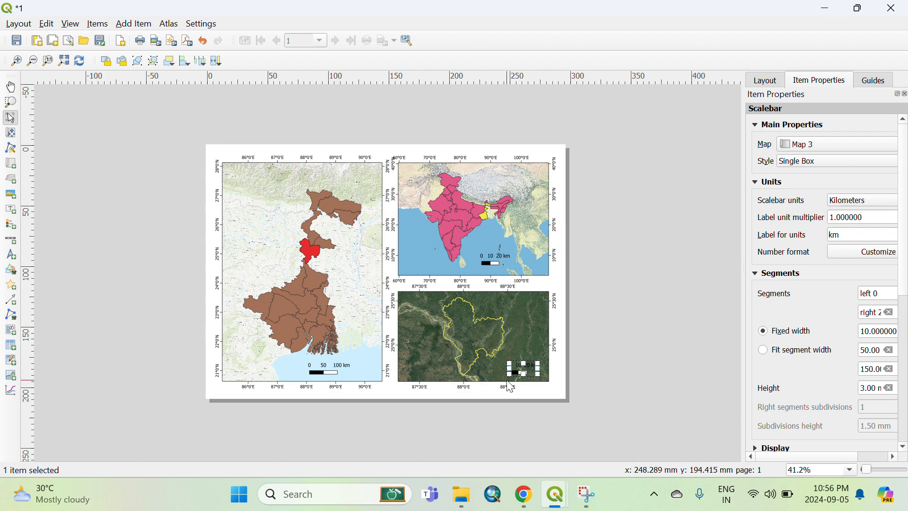
pyautogui.click(562, 376)
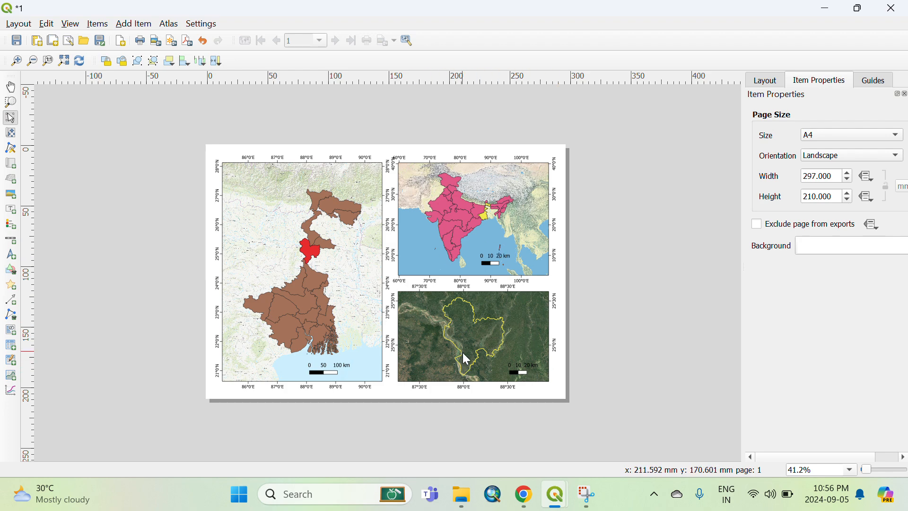
# Set the India map scale bar's style to Double Box.
pyautogui.click(498, 261)
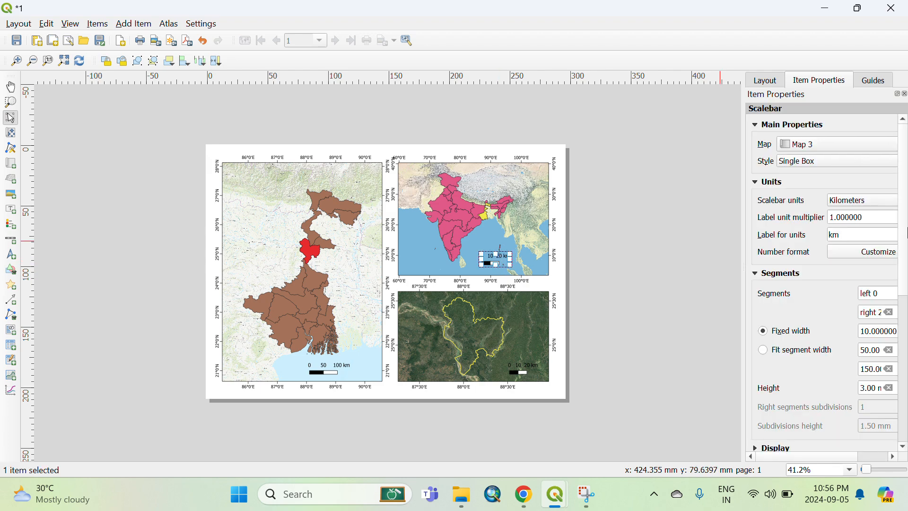
pyautogui.click(801, 162)
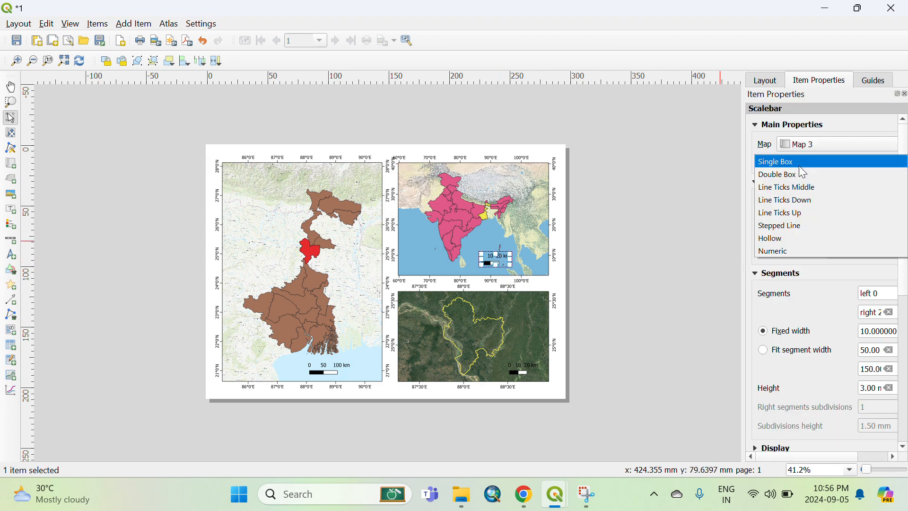
pyautogui.click(796, 174)
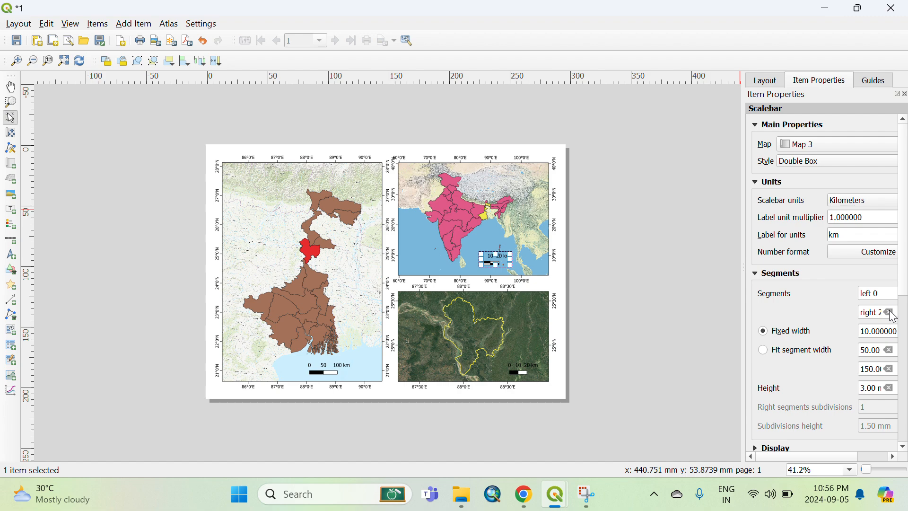
pyautogui.scroll(-5, 812, 319)
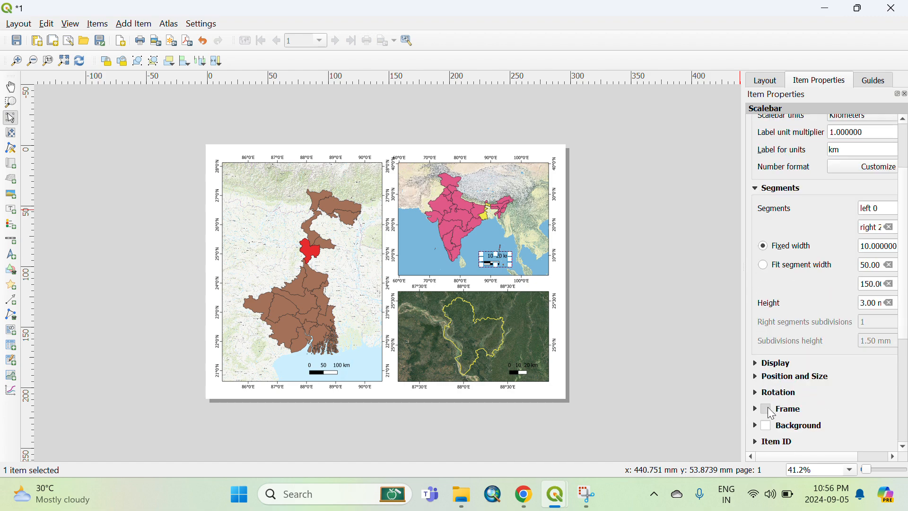
pyautogui.click(767, 408)
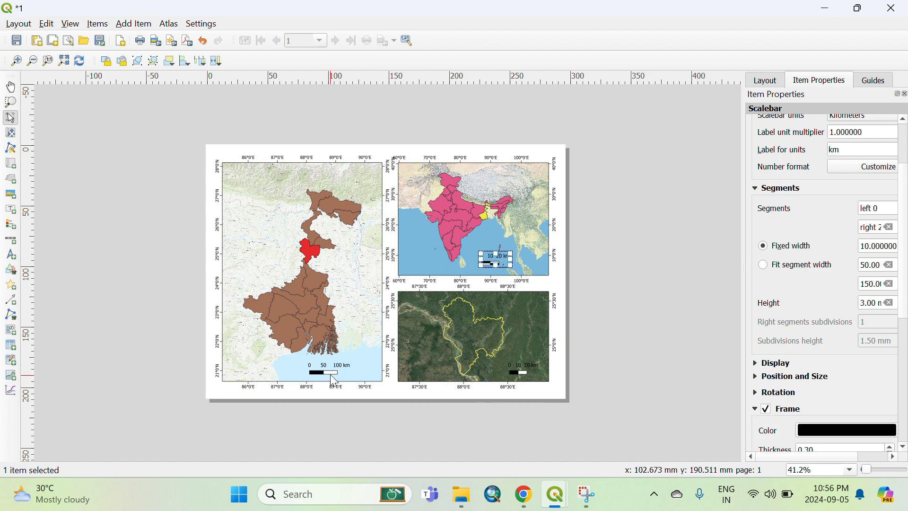
pyautogui.click(765, 408)
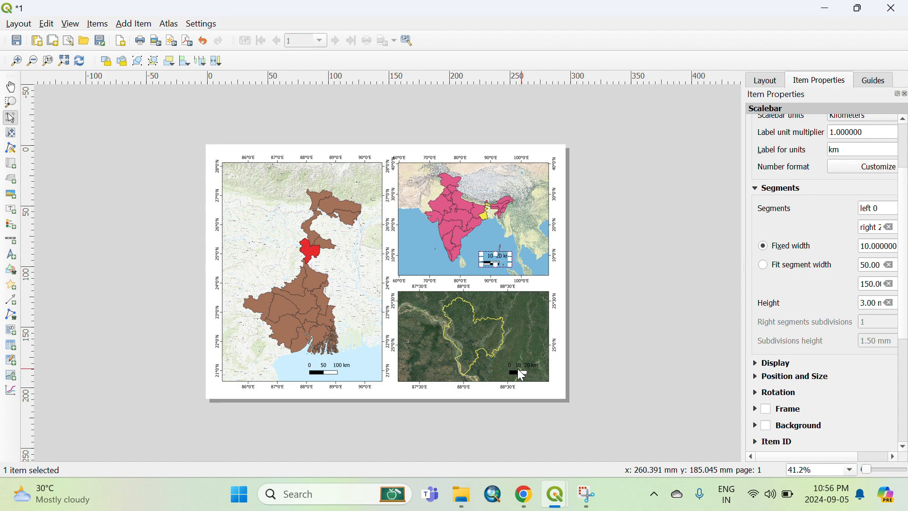
# Set the West Bengal map scale bar's style to Line Ticks Up.
pyautogui.click(347, 368)
pyautogui.scroll(1, 823, 202)
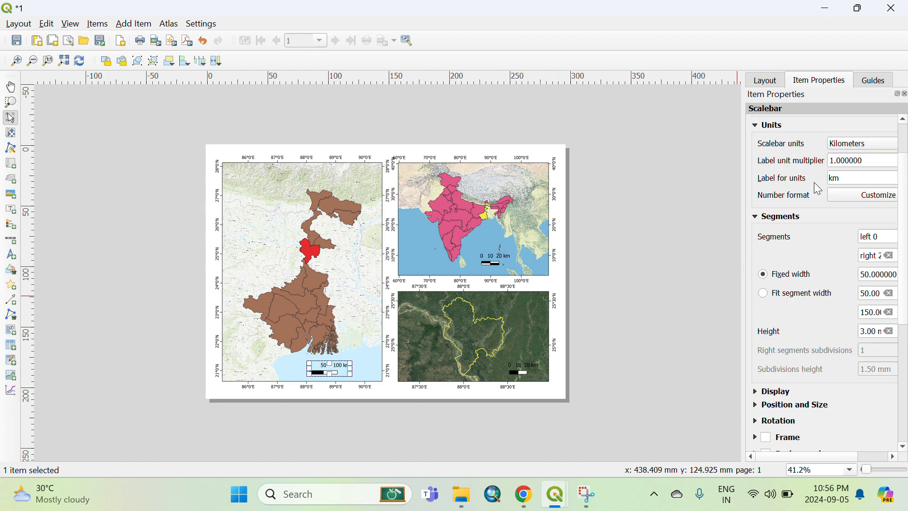
pyautogui.scroll(1, 813, 183)
pyautogui.click(806, 163)
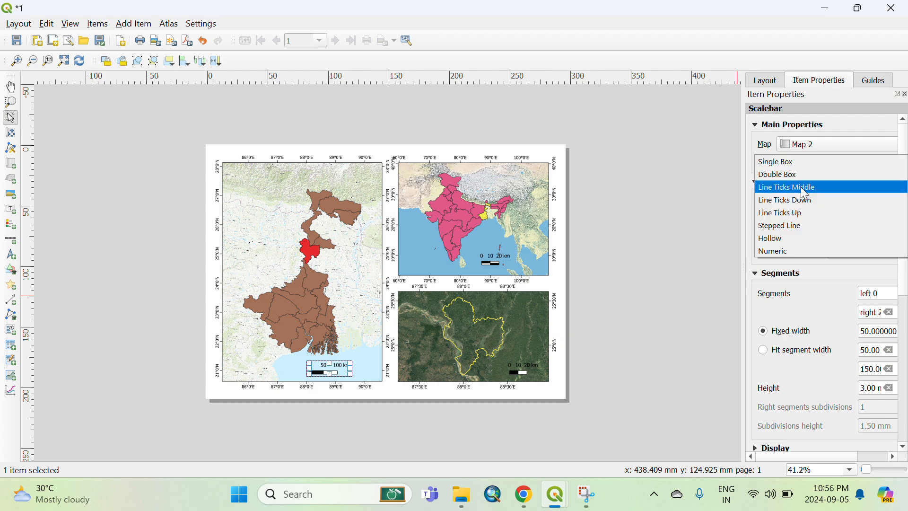
pyautogui.click(797, 214)
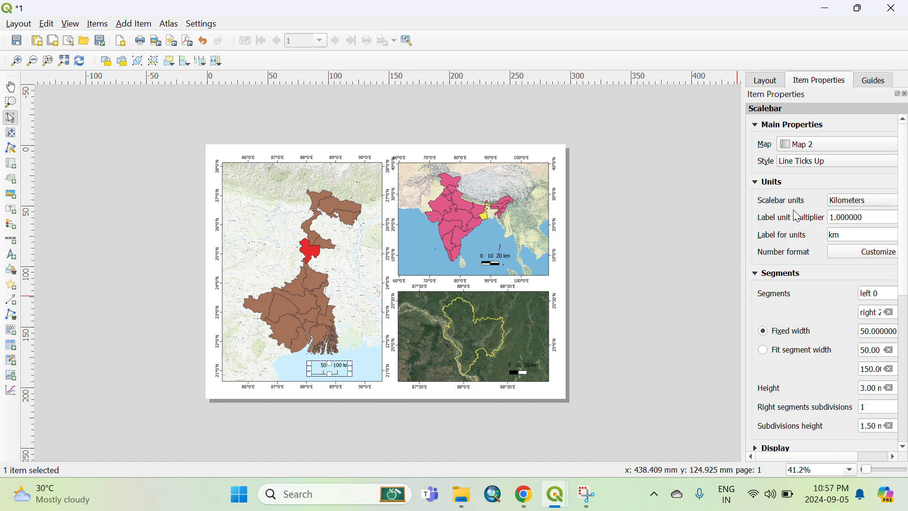
# Set the Malda map scale bar's style to Line Ticks Middle.
pyautogui.click(530, 368)
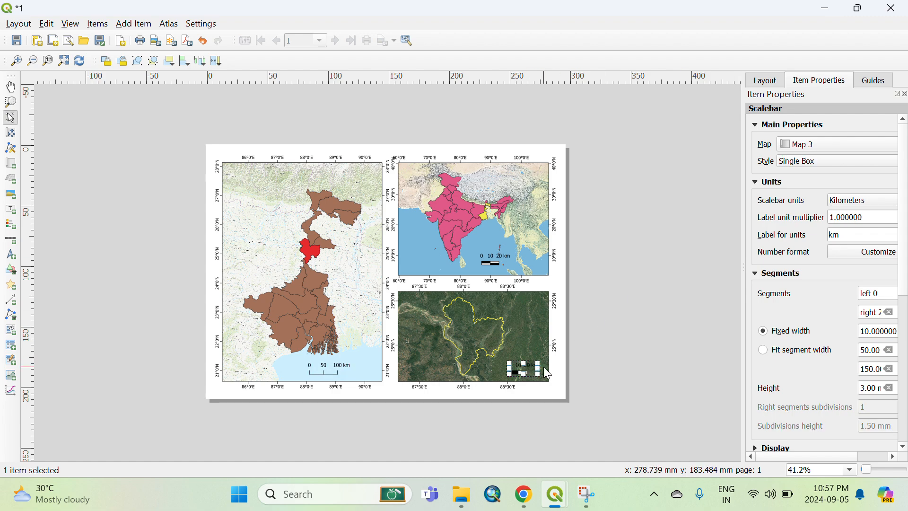
pyautogui.click(813, 168)
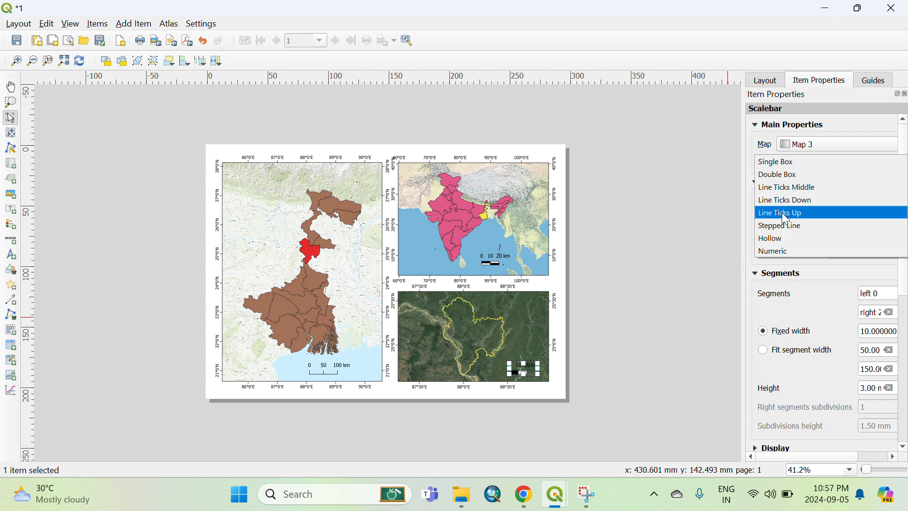
pyautogui.click(787, 187)
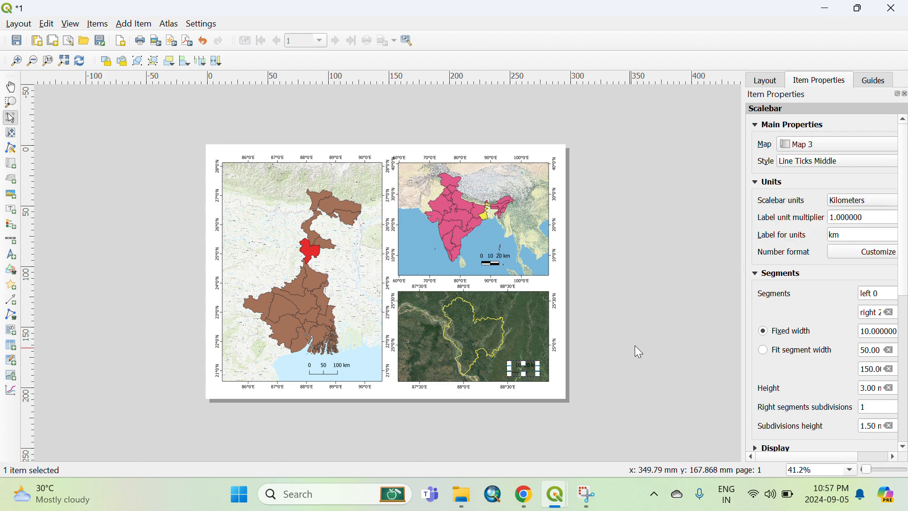
pyautogui.click(565, 367)
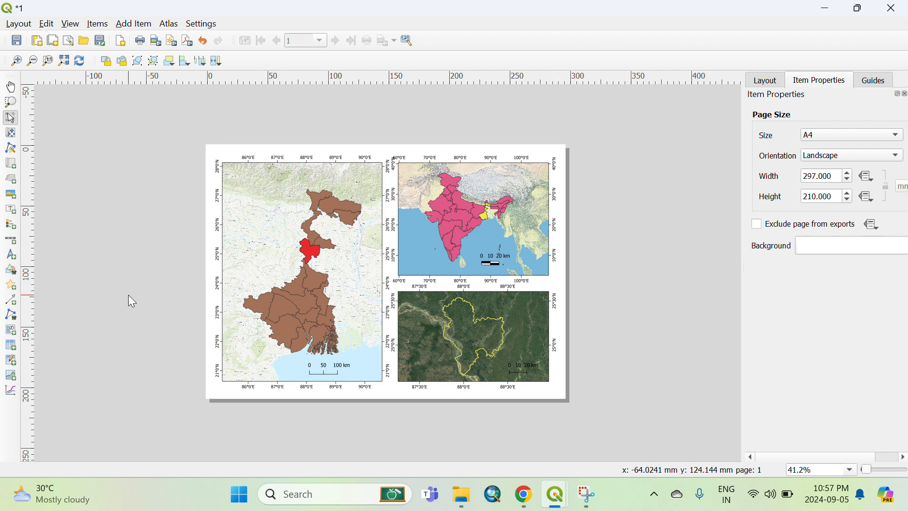
# Place a north arrow picture in the upper left corner of the West Bengal map.
pyautogui.click(13, 255)
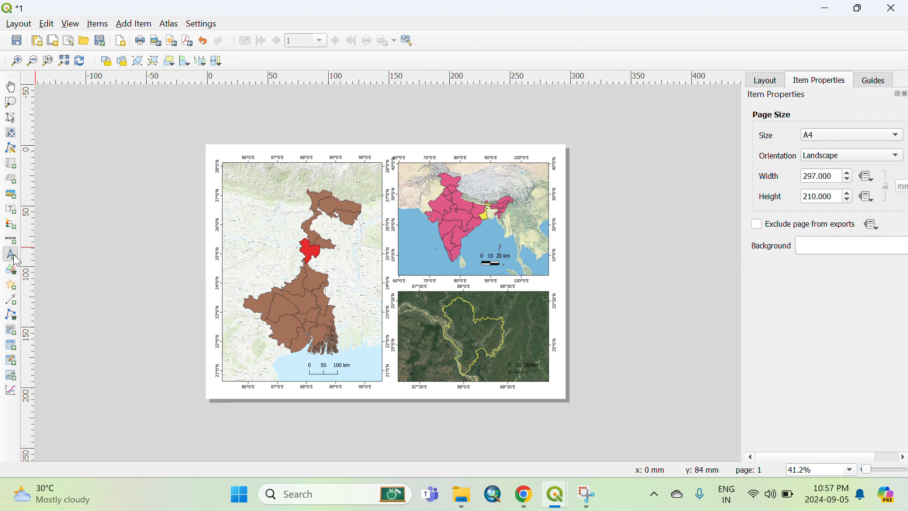
pyautogui.moveTo(236, 174); pyautogui.dragTo(266, 199)
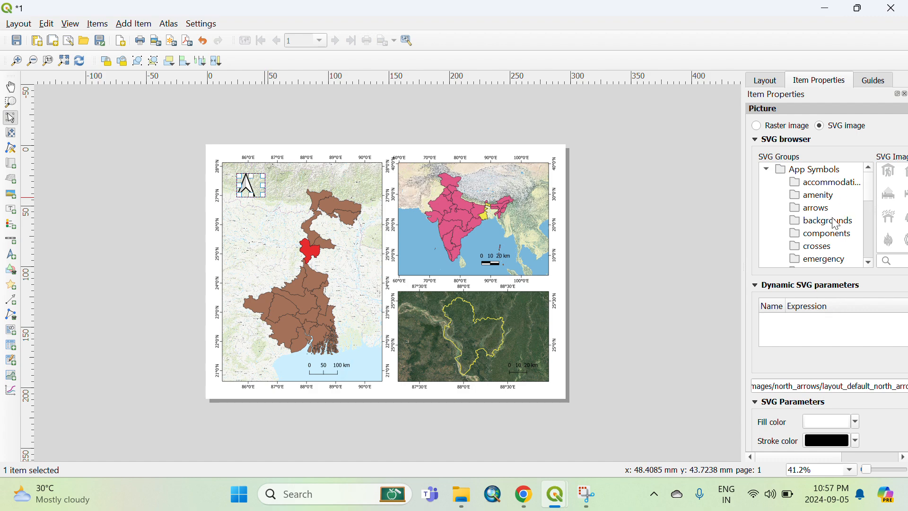
# Examine the picture's SVG browser, SVG parameters, size and rotation settings.
pyautogui.scroll(-7, 834, 225)
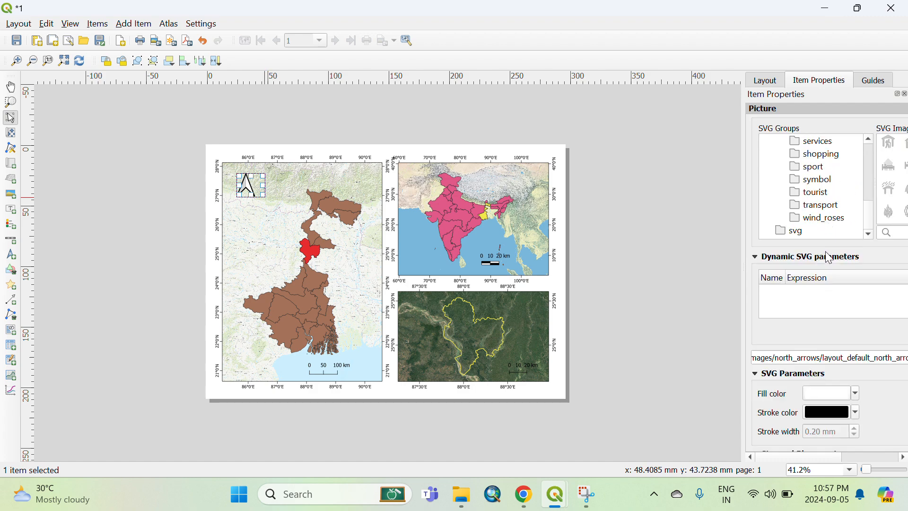
pyautogui.scroll(-1, 812, 327)
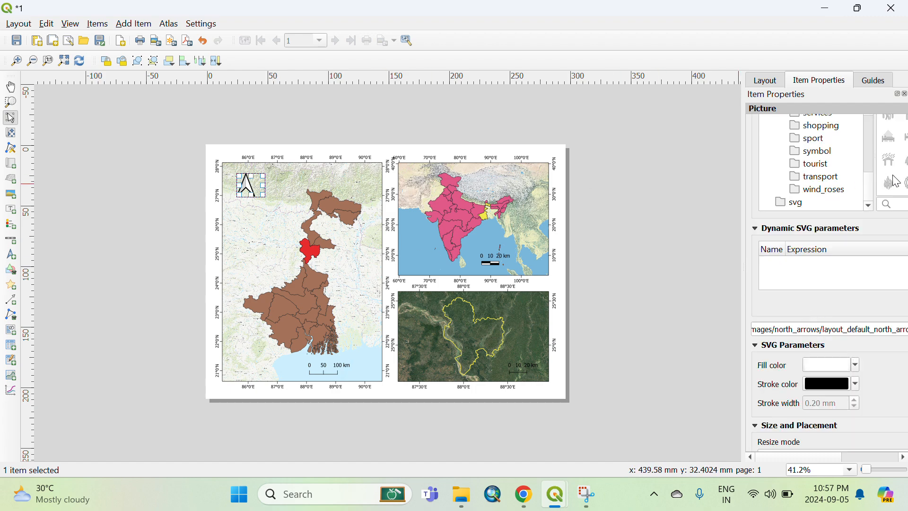
pyautogui.moveTo(869, 200); pyautogui.dragTo(832, 199)
pyautogui.scroll(2, 900, 186)
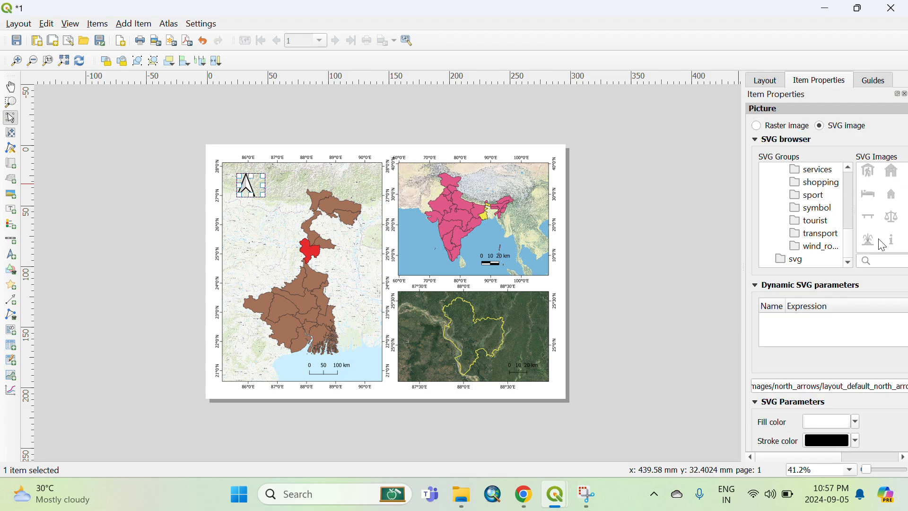
pyautogui.scroll(-5, 874, 250)
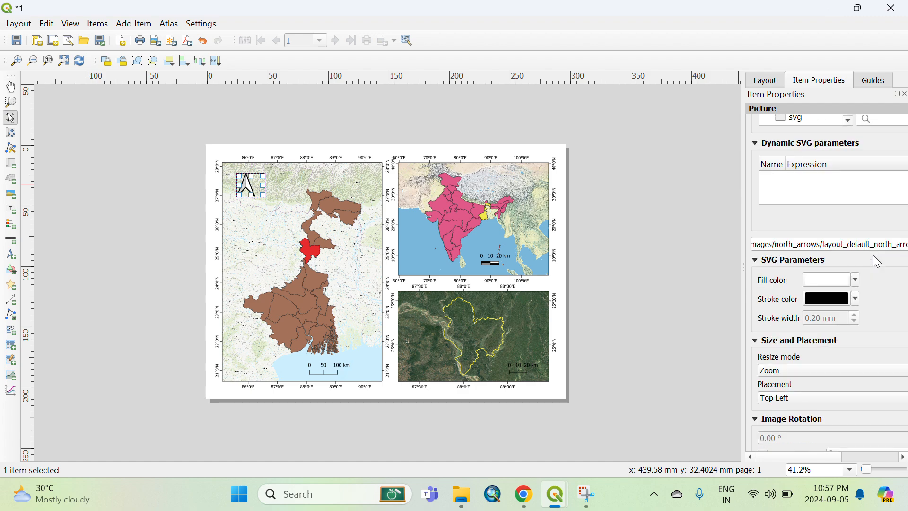
pyautogui.scroll(1, 872, 254)
pyautogui.scroll(-1, 872, 254)
pyautogui.click(855, 279)
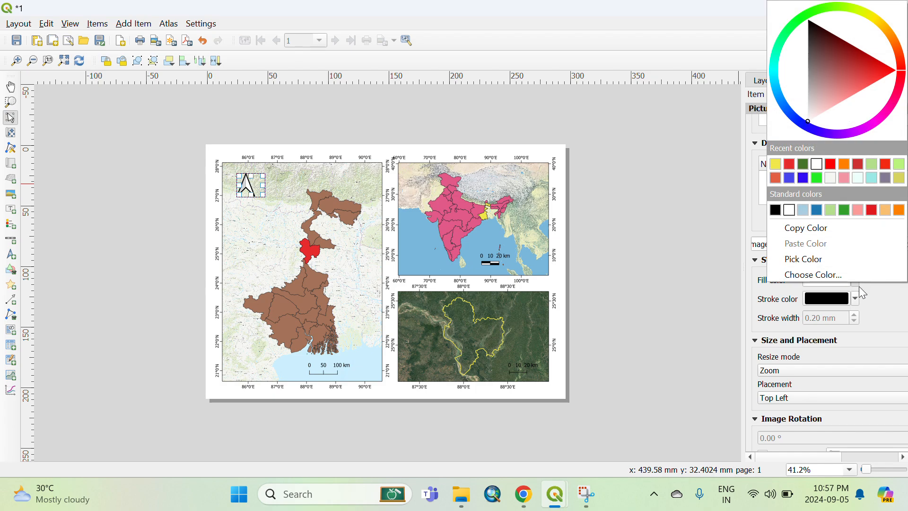
pyautogui.click(859, 286)
pyautogui.scroll(-6, 785, 306)
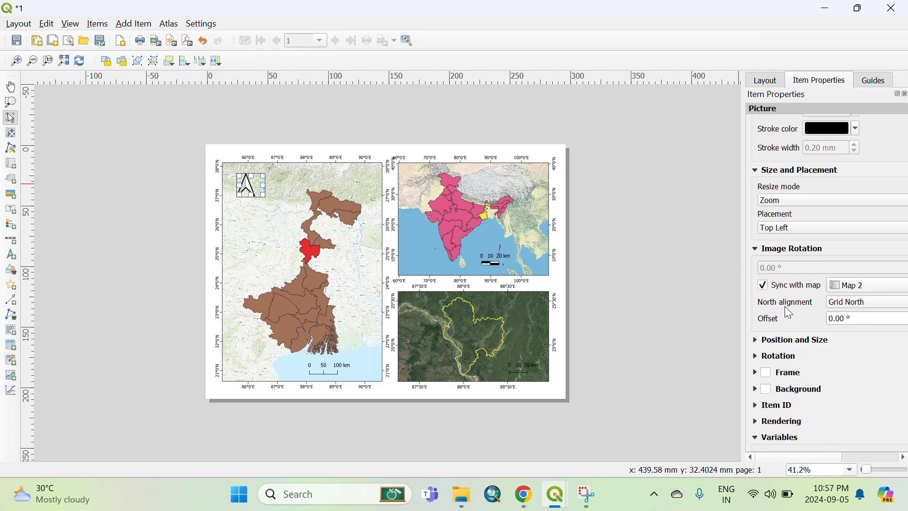
pyautogui.scroll(5, 785, 305)
pyautogui.scroll(3, 787, 312)
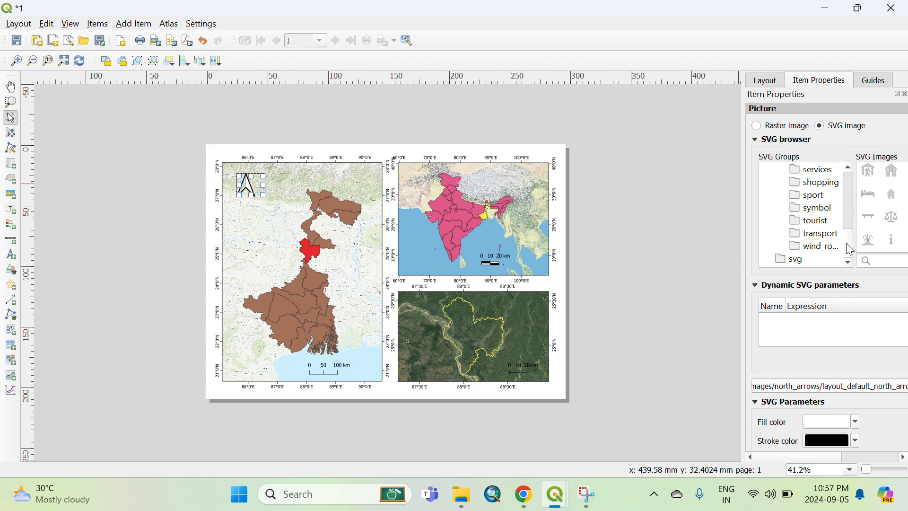
pyautogui.scroll(-1, 818, 239)
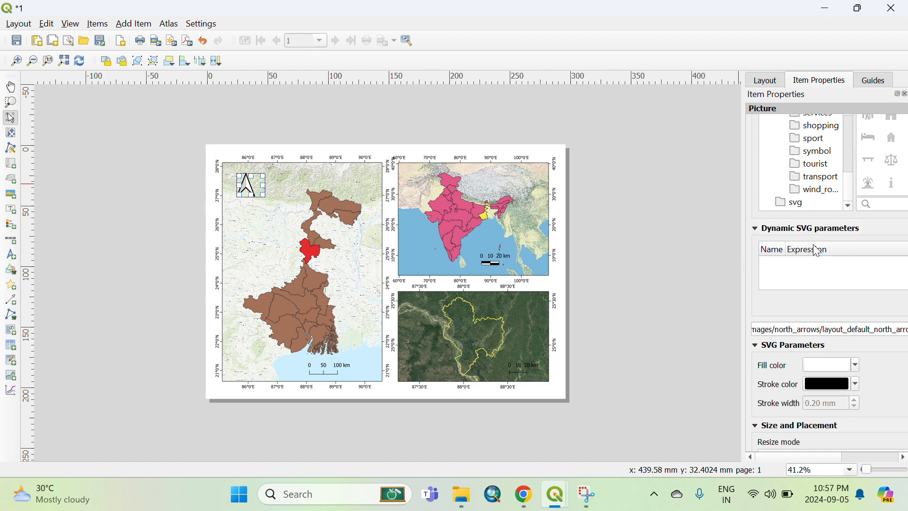
pyautogui.scroll(1, 818, 243)
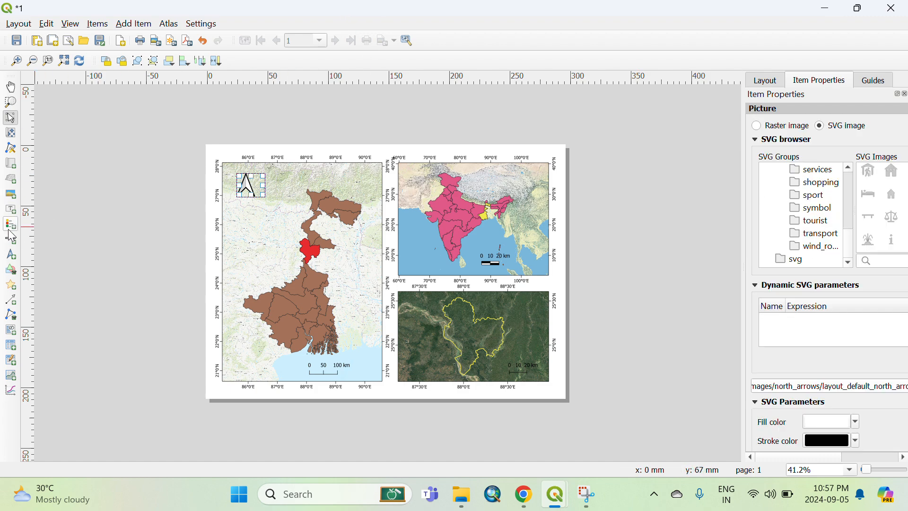
# Place north arrow pictures in the upper right corners of the India and Malda maps.
pyautogui.click(10, 254)
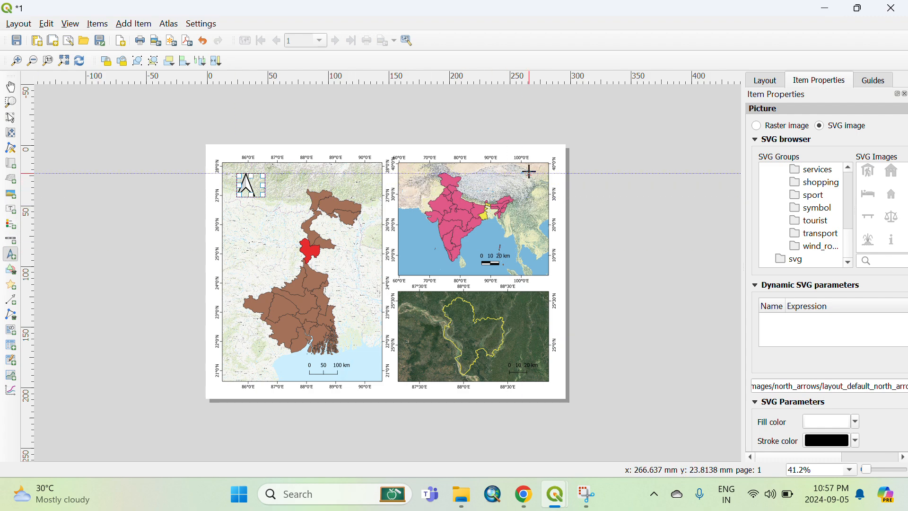
pyautogui.moveTo(529, 168); pyautogui.dragTo(546, 193)
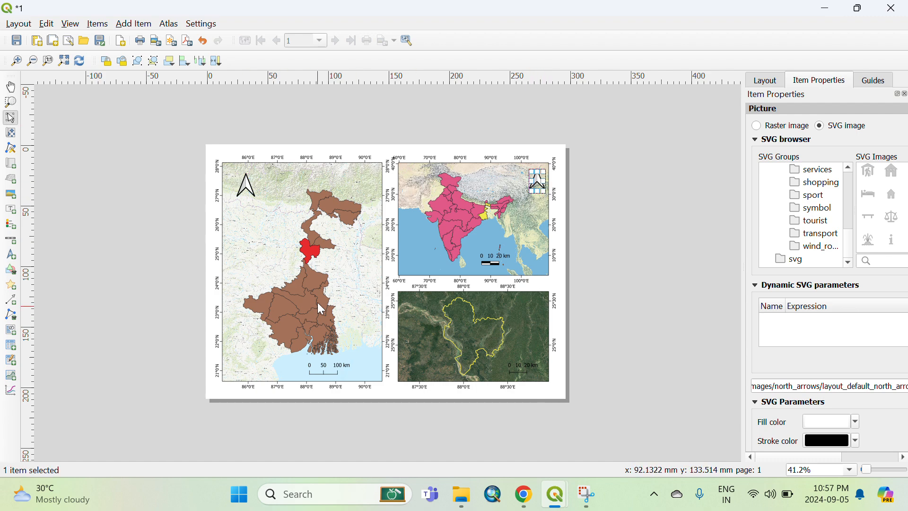
pyautogui.click(11, 254)
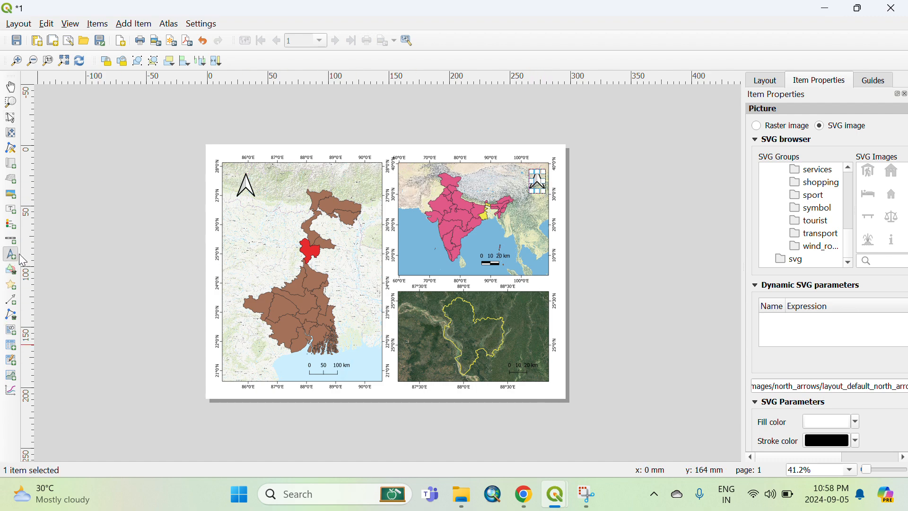
pyautogui.moveTo(515, 297); pyautogui.dragTo(536, 313)
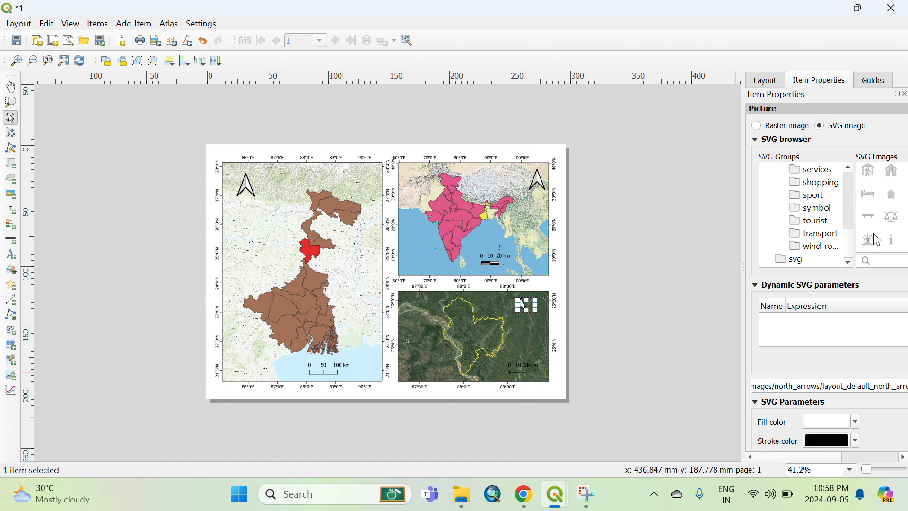
# Search the SVG images for north and apply the light four-pointed star arrow to the Malda map's north arrow.
pyautogui.click(875, 260)
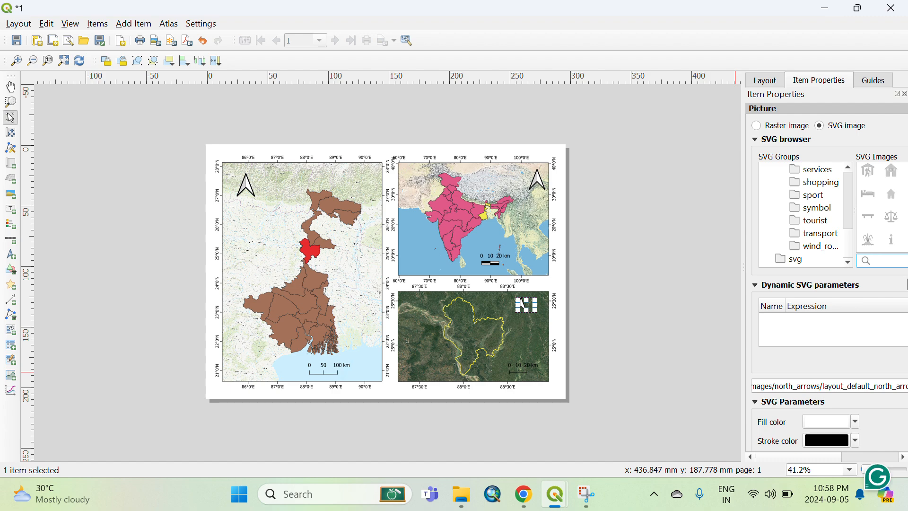
pyautogui.write('no')
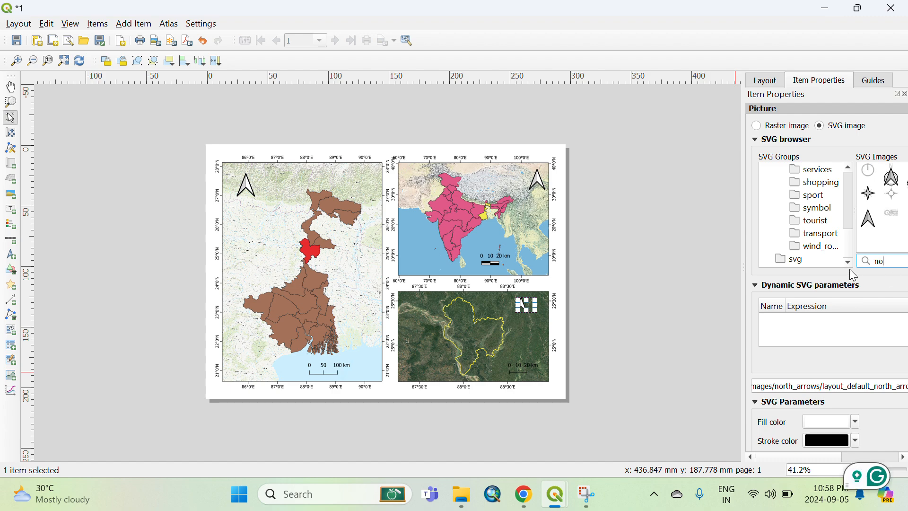
pyautogui.write('rth')
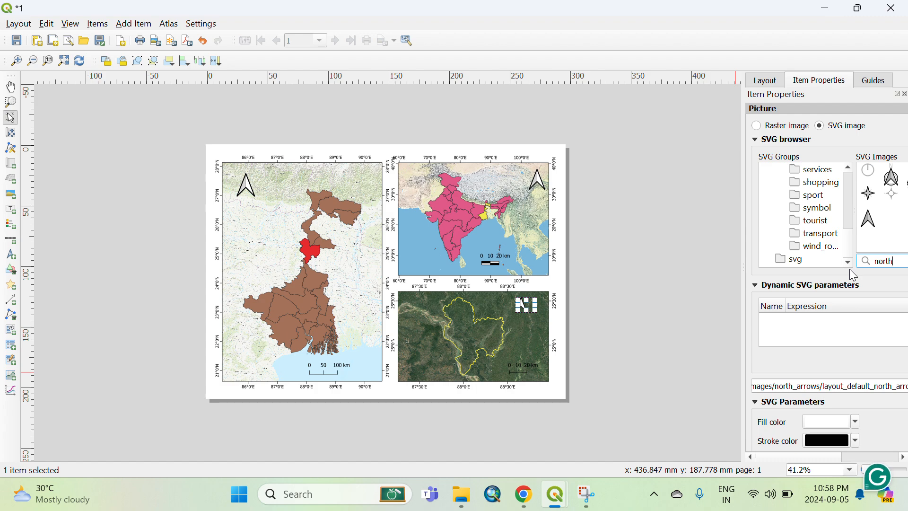
pyautogui.click(892, 194)
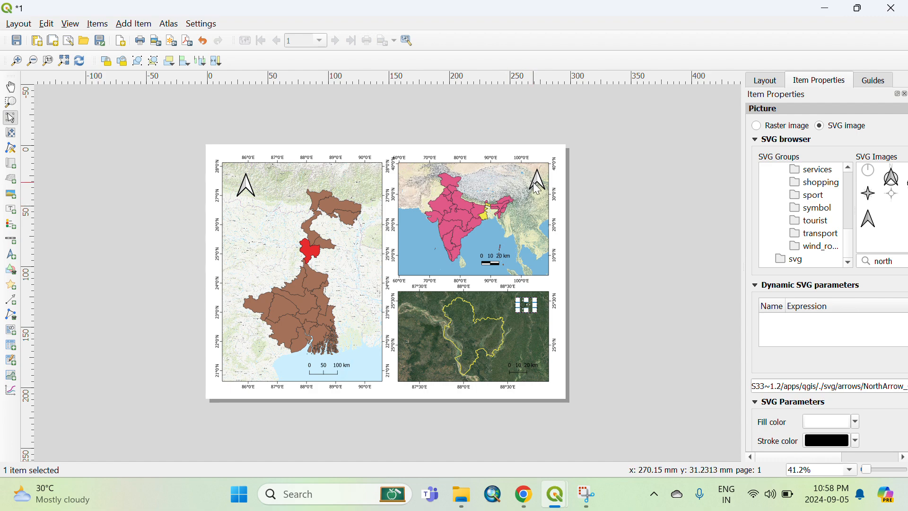
# Change the India map's north arrow to the black four-pointed star.
pyautogui.click(538, 184)
pyautogui.click(872, 199)
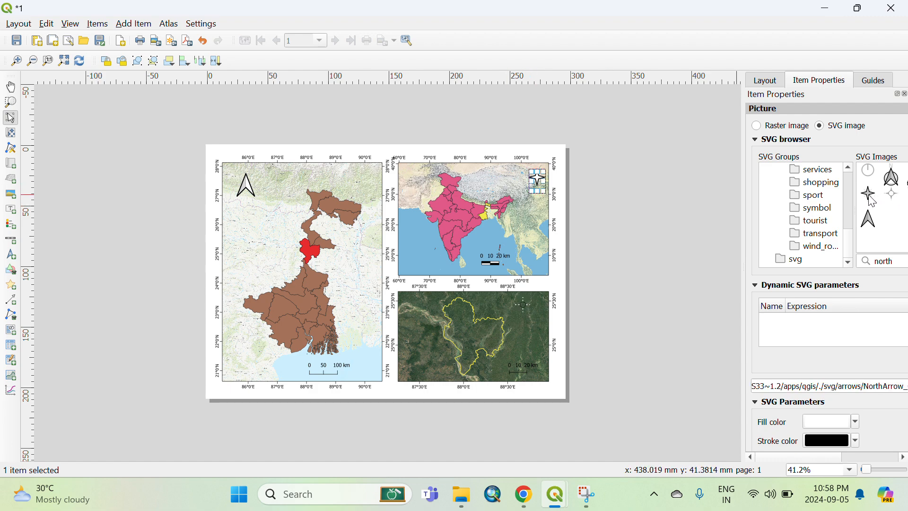
pyautogui.click(562, 312)
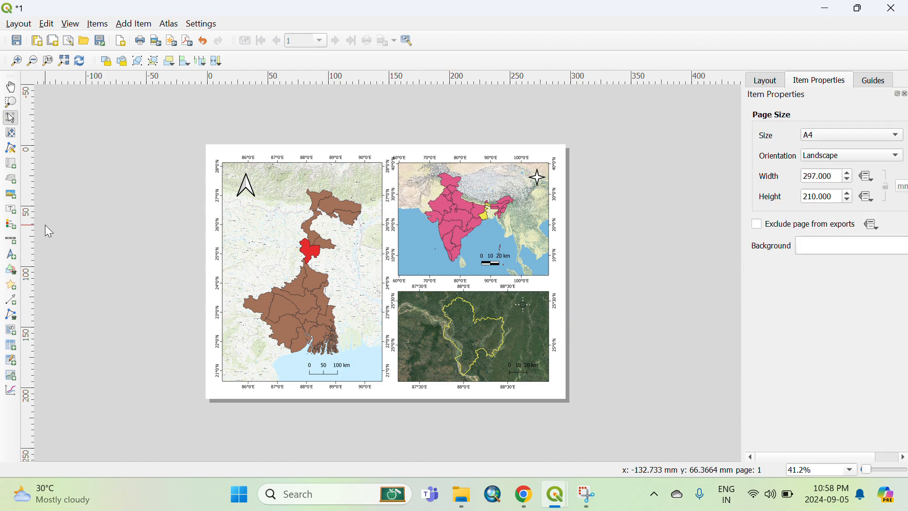
# Add a legend in the India map's lower left, turn off auto update, and remove its basemap, West Bengal and Malda entries.
pyautogui.click(10, 226)
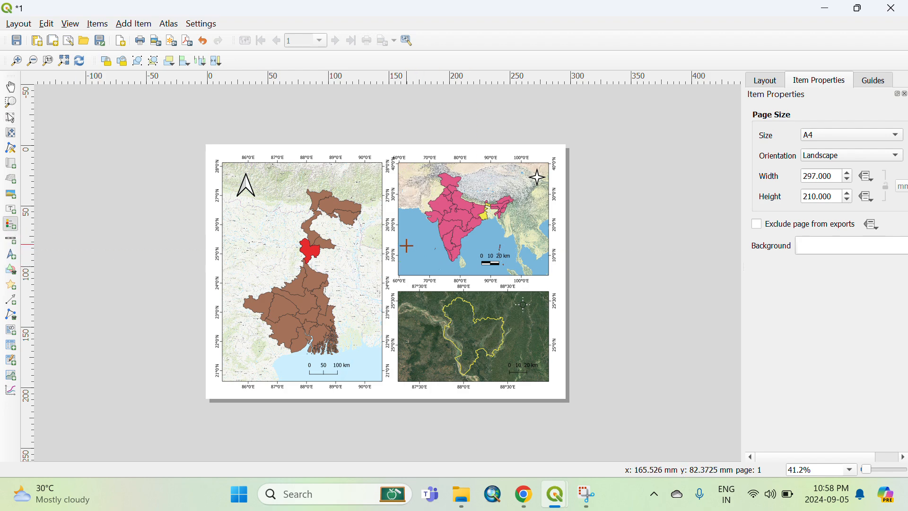
pyautogui.moveTo(406, 245); pyautogui.dragTo(431, 266)
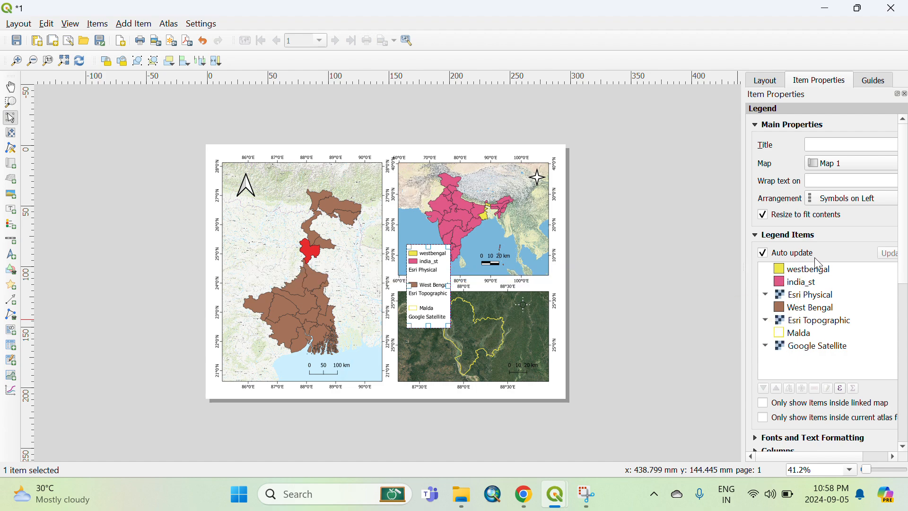
pyautogui.click(763, 253)
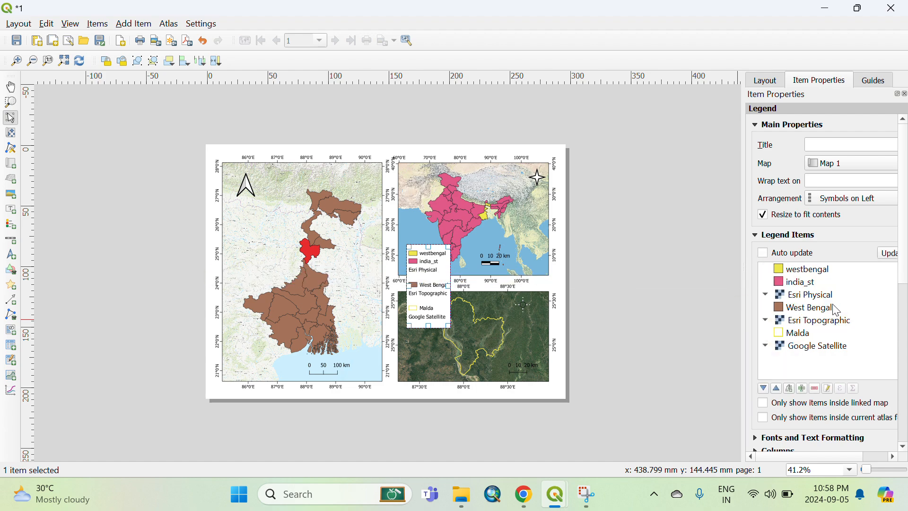
pyautogui.click(806, 350)
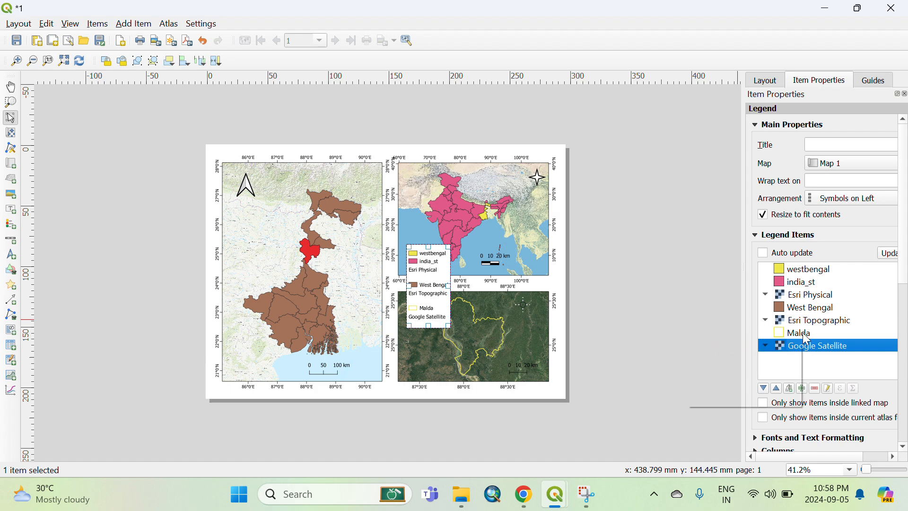
pyautogui.keyDown('ctrl'); pyautogui.click(809, 332); pyautogui.keyUp('ctrl')
pyautogui.keyDown('ctrl'); pyautogui.click(811, 321); pyautogui.keyUp('ctrl')
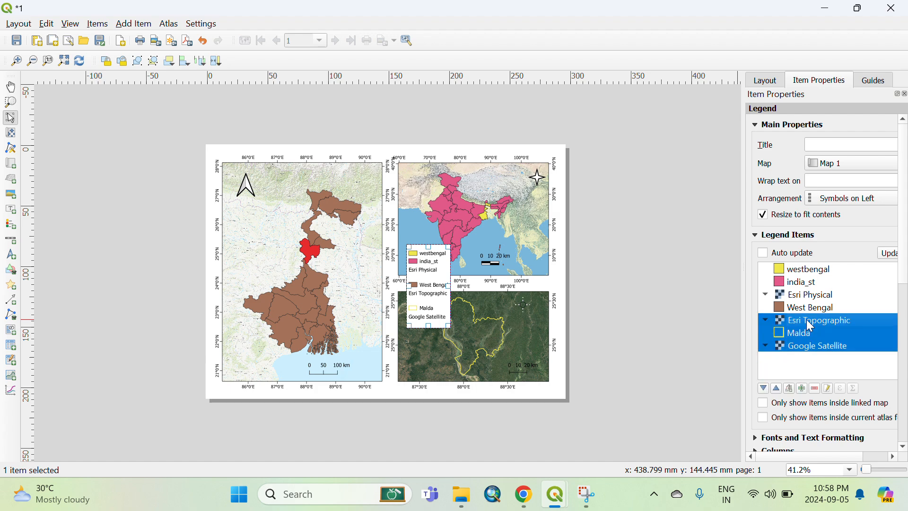
pyautogui.keyDown('ctrl'); pyautogui.click(812, 308); pyautogui.keyUp('ctrl')
pyautogui.keyDown('ctrl'); pyautogui.click(816, 298); pyautogui.keyUp('ctrl')
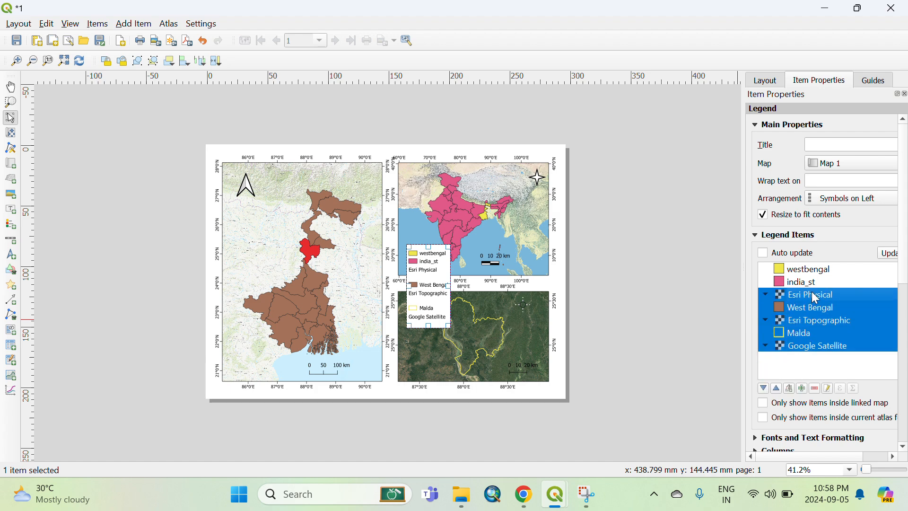
pyautogui.click(815, 389)
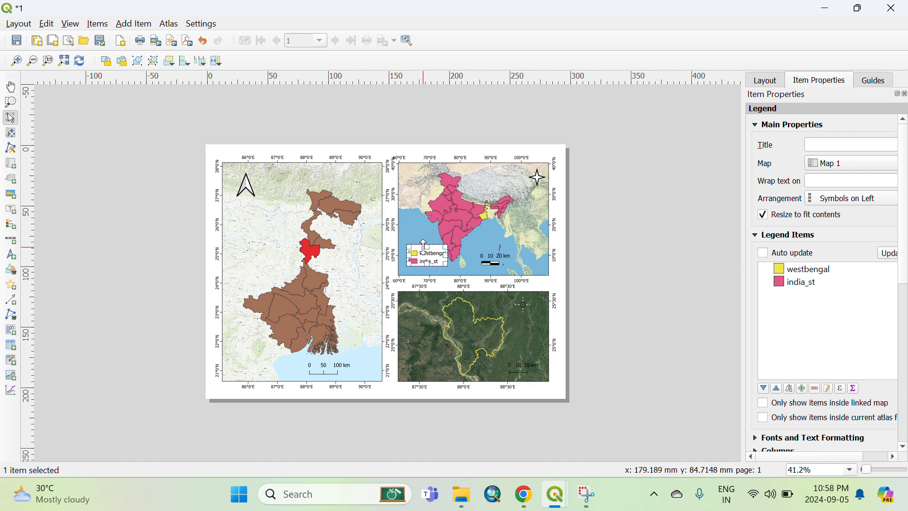
# Nudge the India legend slightly and rename its westbengal entry to West Bengal.
pyautogui.moveTo(422, 255); pyautogui.dragTo(418, 260)
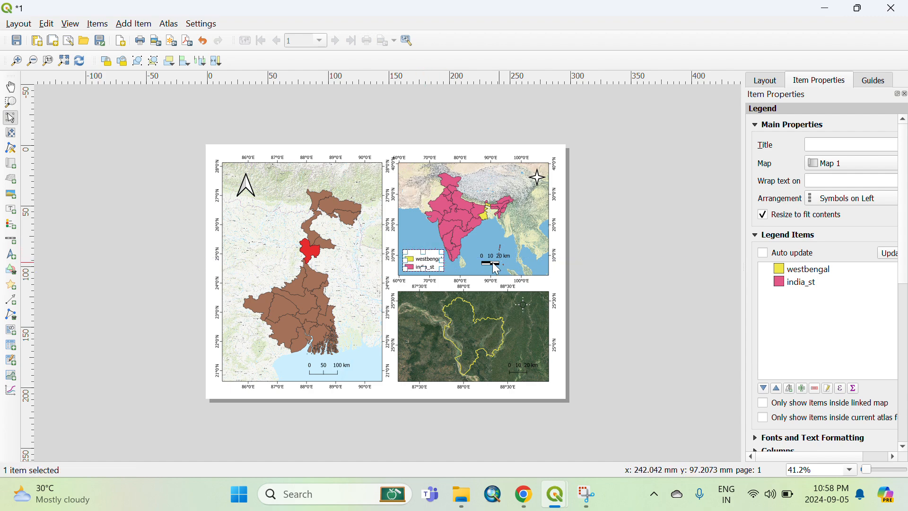
pyautogui.doubleClick(811, 270)
pyautogui.moveTo(799, 145); pyautogui.dragTo(746, 143)
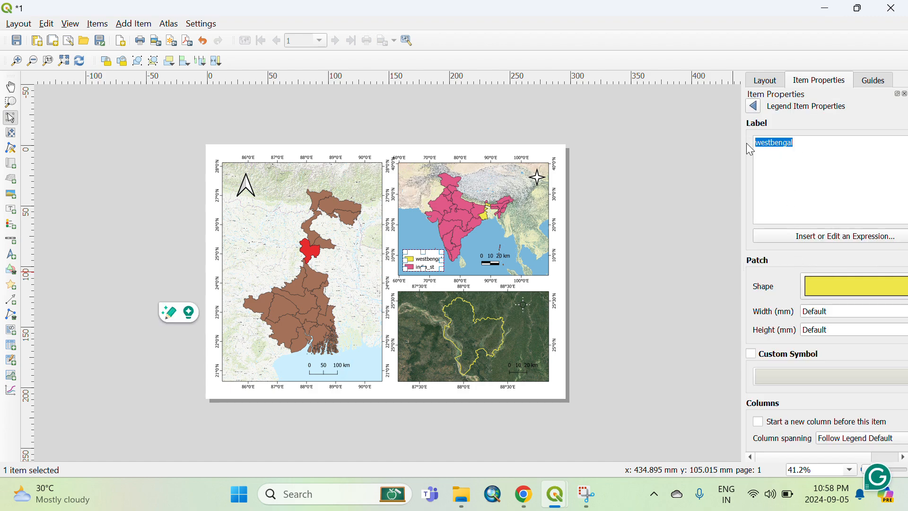
pyautogui.write('West')
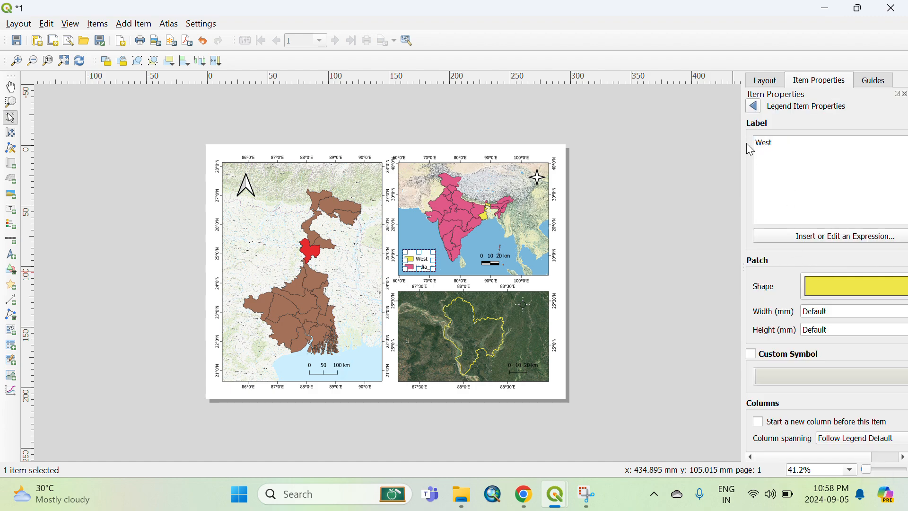
pyautogui.write(' Bengal')
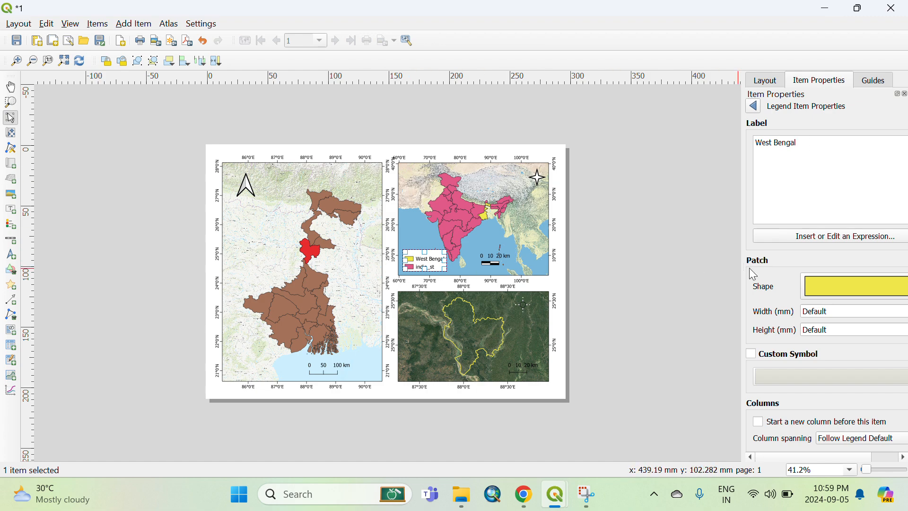
pyautogui.click(753, 106)
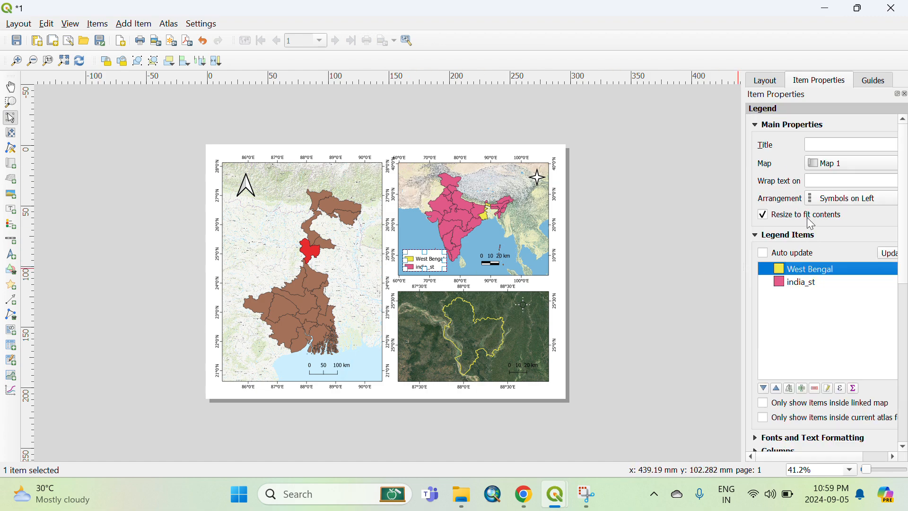
# Rename the india_st legend entry to India.
pyautogui.doubleClick(804, 283)
pyautogui.moveTo(788, 142); pyautogui.dragTo(736, 144)
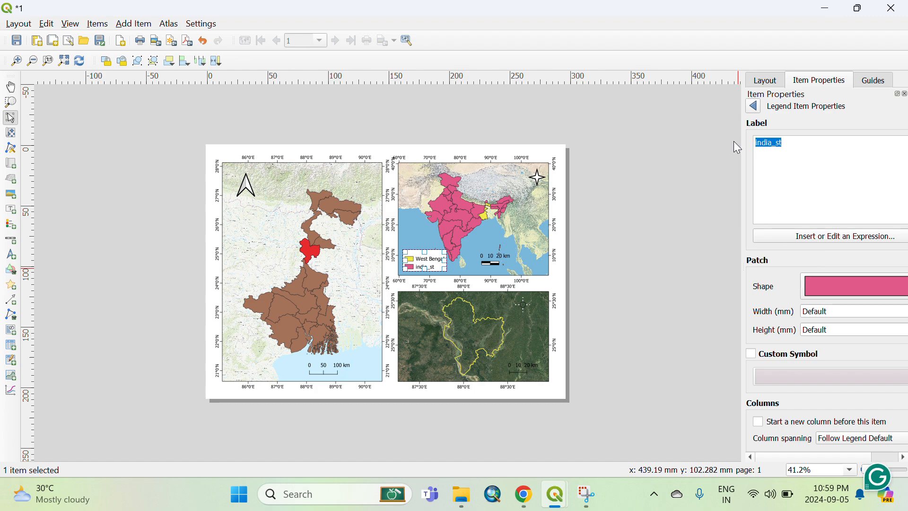
pyautogui.write('India')
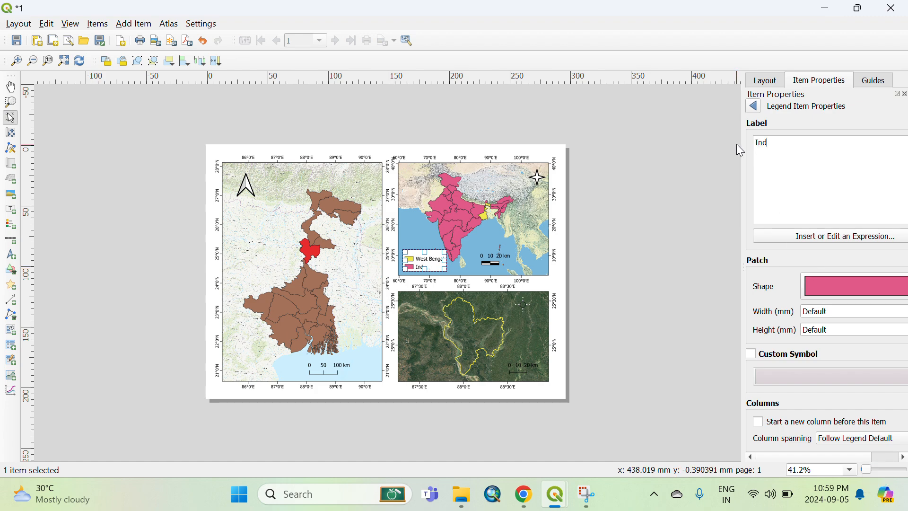
pyautogui.click(753, 105)
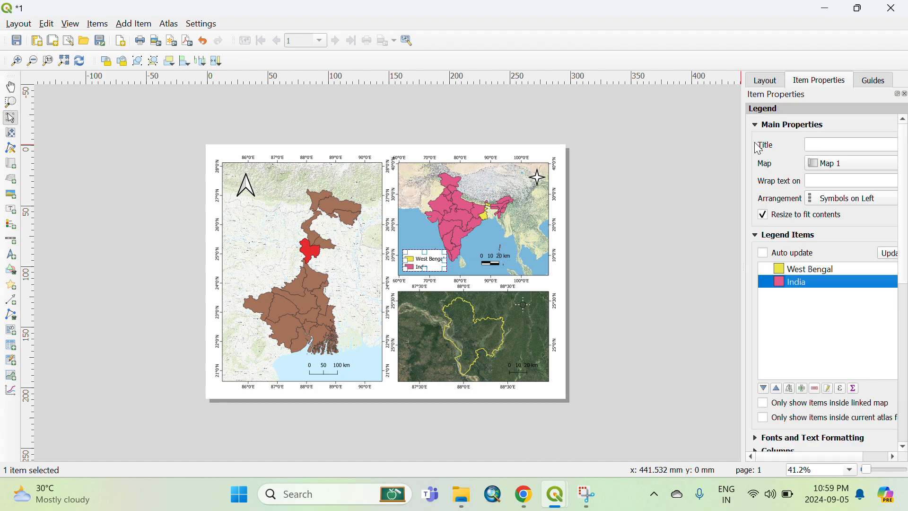
# Add a legend in the West Bengal map's lower left corner and turn off its auto update.
pyautogui.click(10, 224)
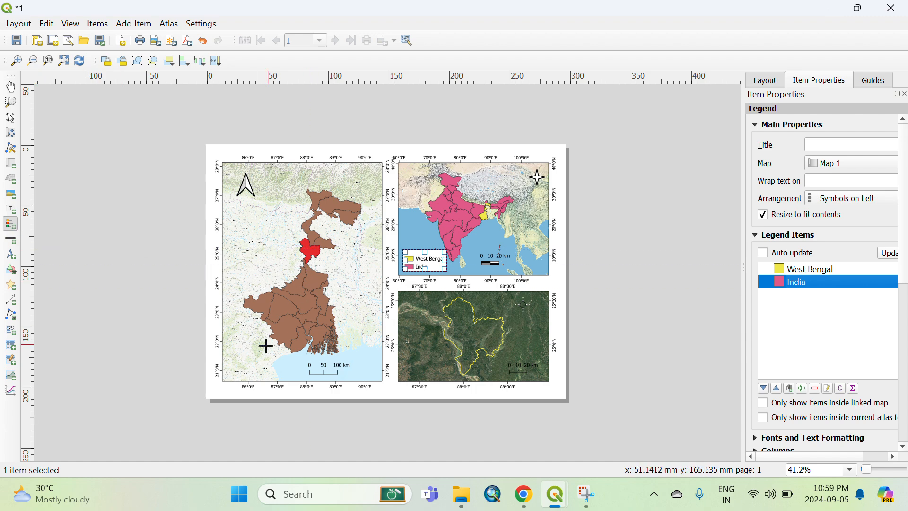
pyautogui.moveTo(233, 349); pyautogui.dragTo(255, 367)
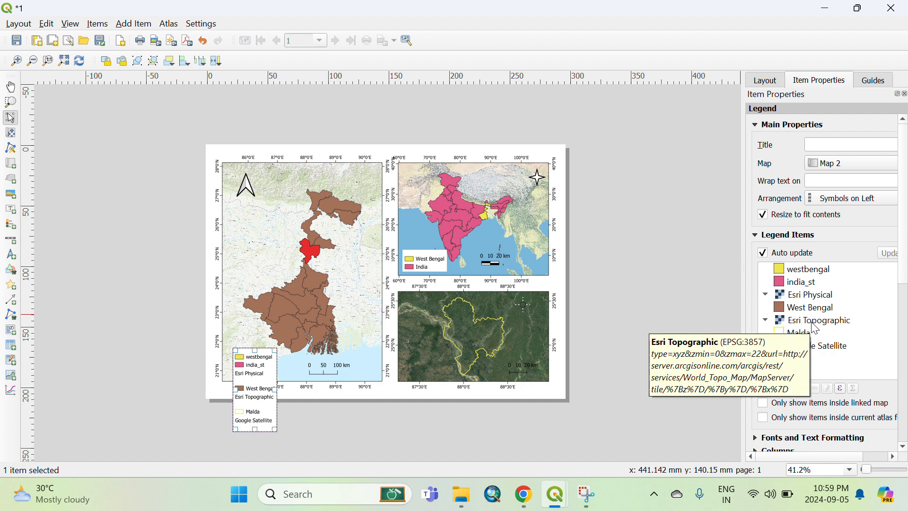
pyautogui.click(810, 325)
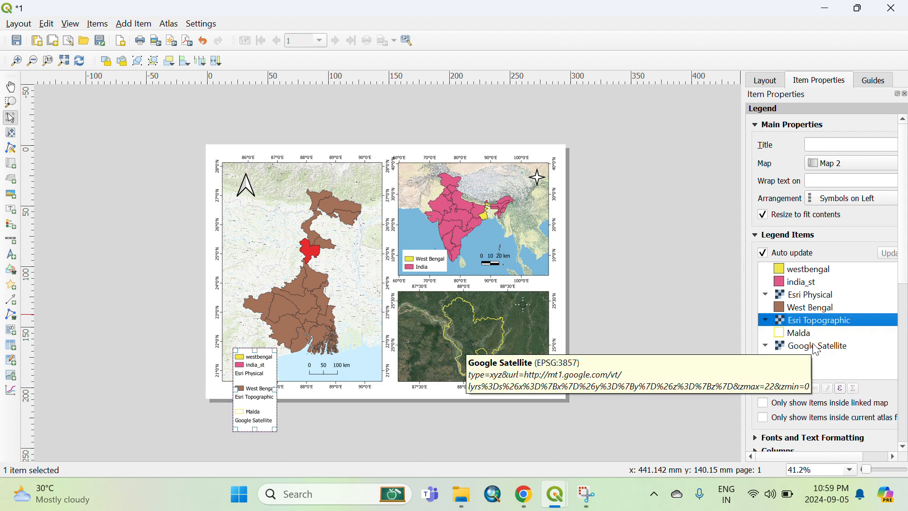
pyautogui.click(816, 300)
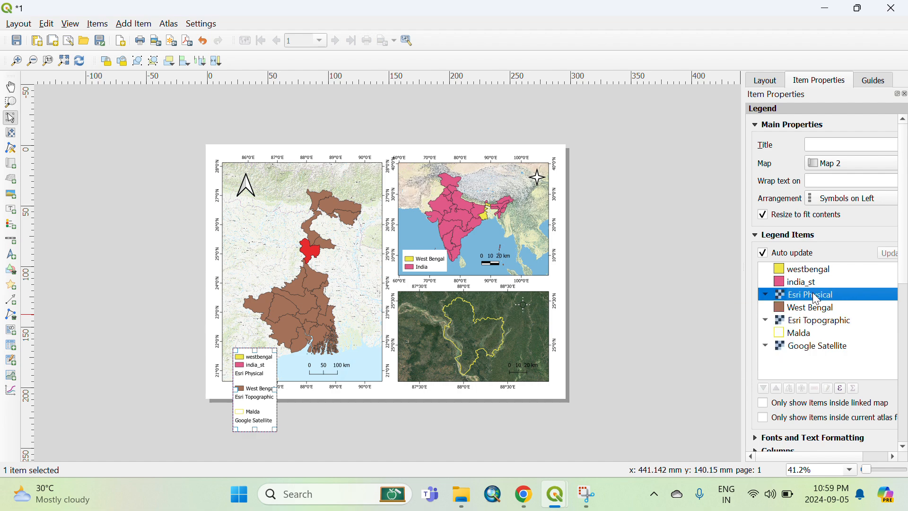
pyautogui.keyDown('ctrl'); pyautogui.click(812, 284); pyautogui.keyUp('ctrl')
pyautogui.keyDown('ctrl'); pyautogui.click(815, 272); pyautogui.keyUp('ctrl')
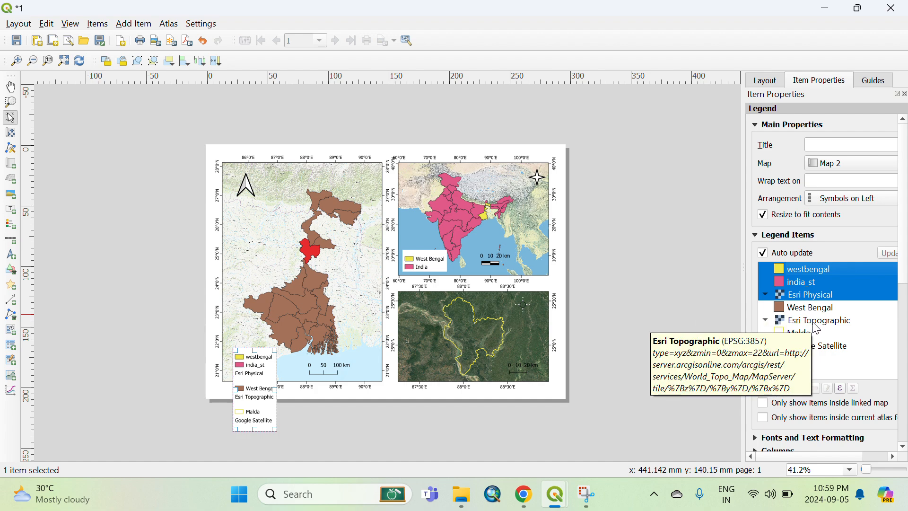
pyautogui.keyDown('shift'); pyautogui.click(829, 348); pyautogui.keyUp('shift')
pyautogui.click(832, 279)
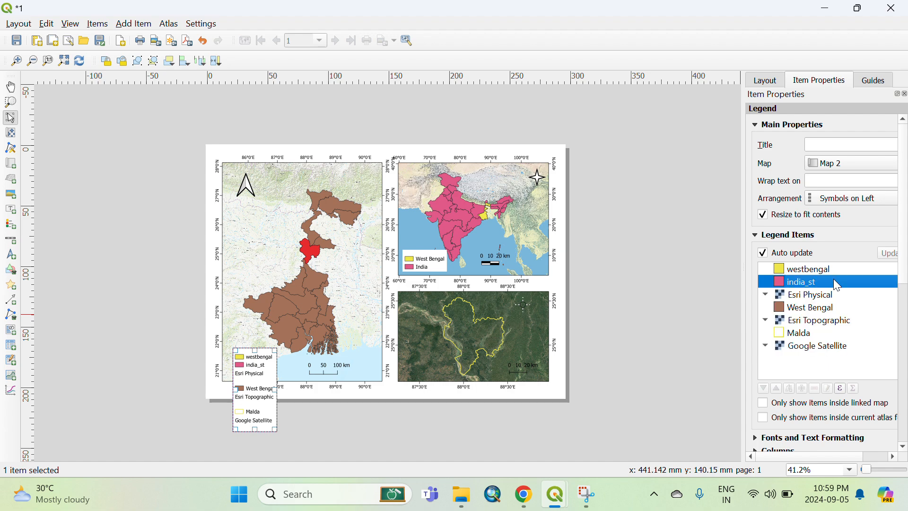
pyautogui.click(762, 253)
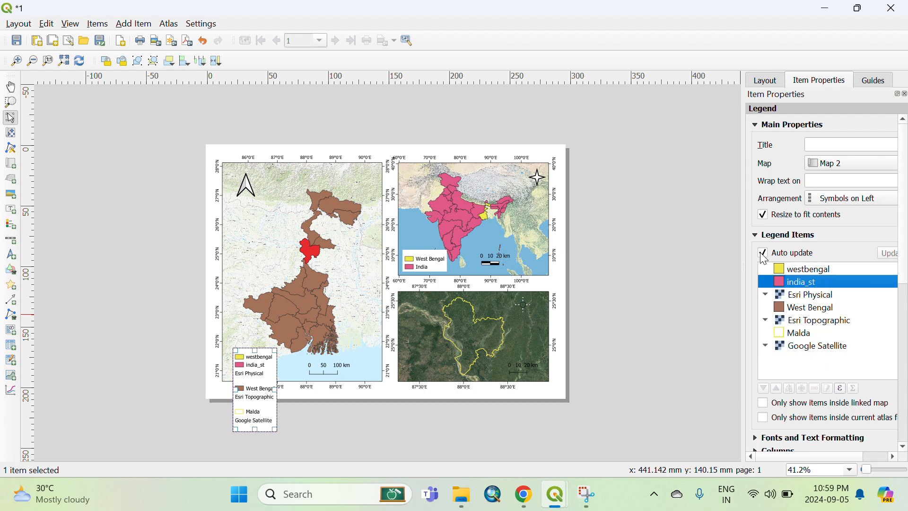
# Remove the westbengal, india_st, Esri Physical and Esri Topographic entries from the West Bengal map legend.
pyautogui.click(807, 272)
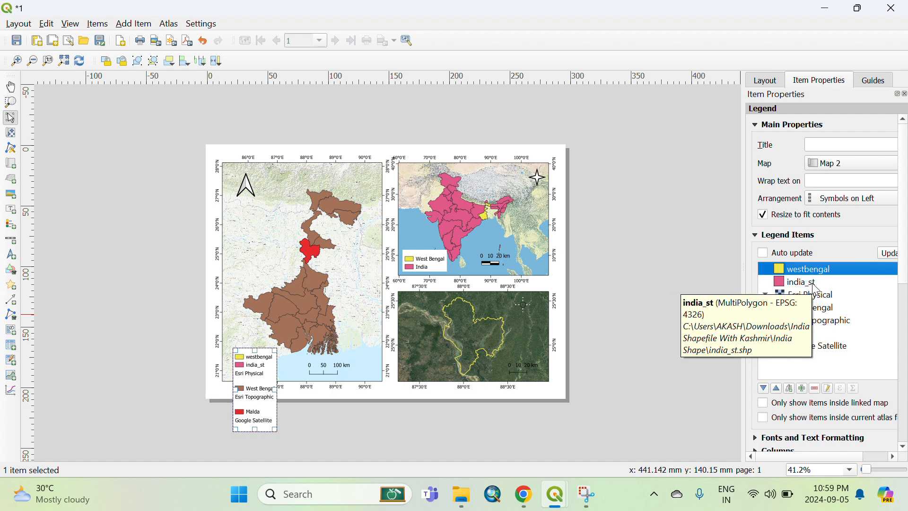
pyautogui.keyDown('ctrl'); pyautogui.click(809, 283); pyautogui.keyUp('ctrl')
pyautogui.keyDown('ctrl'); pyautogui.click(814, 294); pyautogui.keyUp('ctrl')
pyautogui.keyDown('shift'); pyautogui.click(812, 319); pyautogui.keyUp('shift')
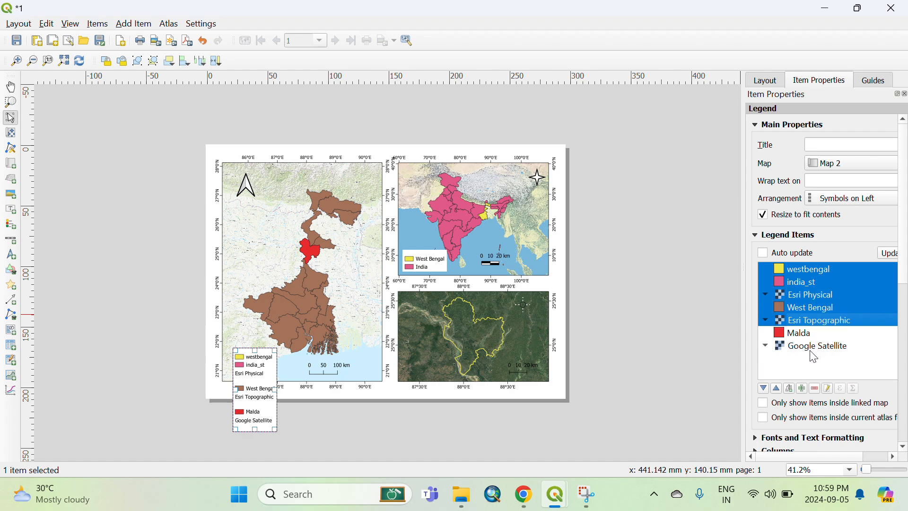
pyautogui.click(813, 342)
pyautogui.click(802, 273)
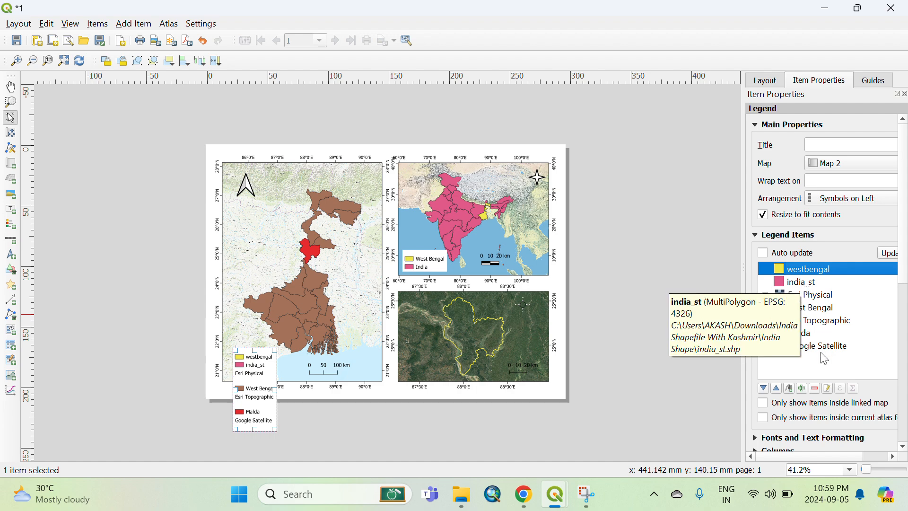
pyautogui.click(815, 387)
pyautogui.click(804, 274)
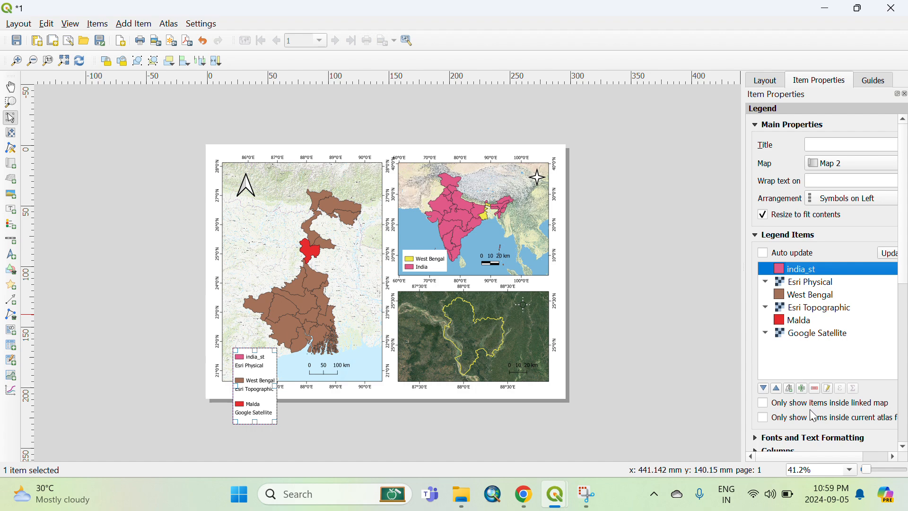
pyautogui.click(814, 388)
pyautogui.click(791, 267)
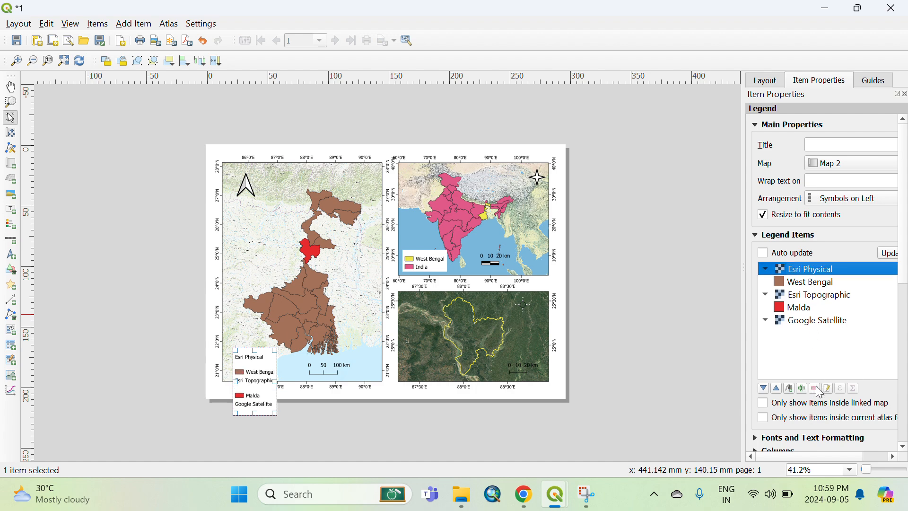
pyautogui.click(815, 387)
pyautogui.click(807, 281)
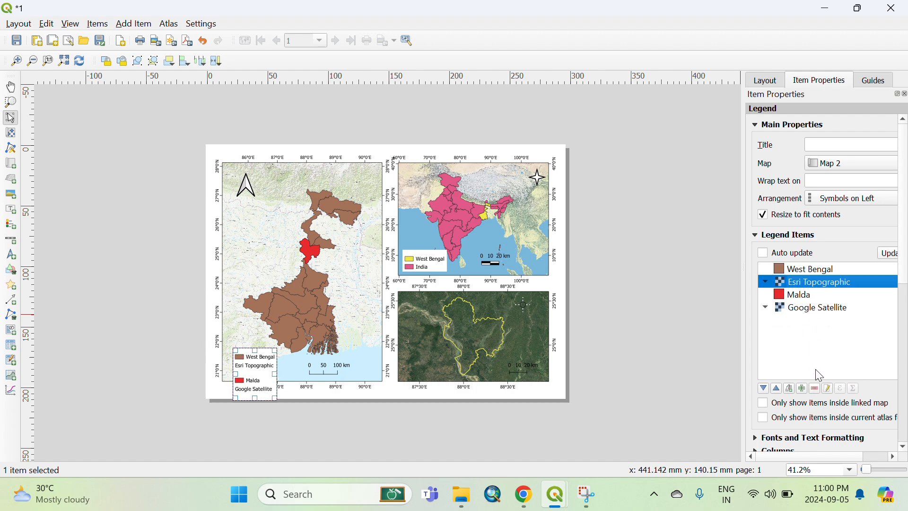
pyautogui.click(814, 388)
# Remove the Esri Topographic and Google Satellite entries from the West Bengal map legend.
pyautogui.click(813, 295)
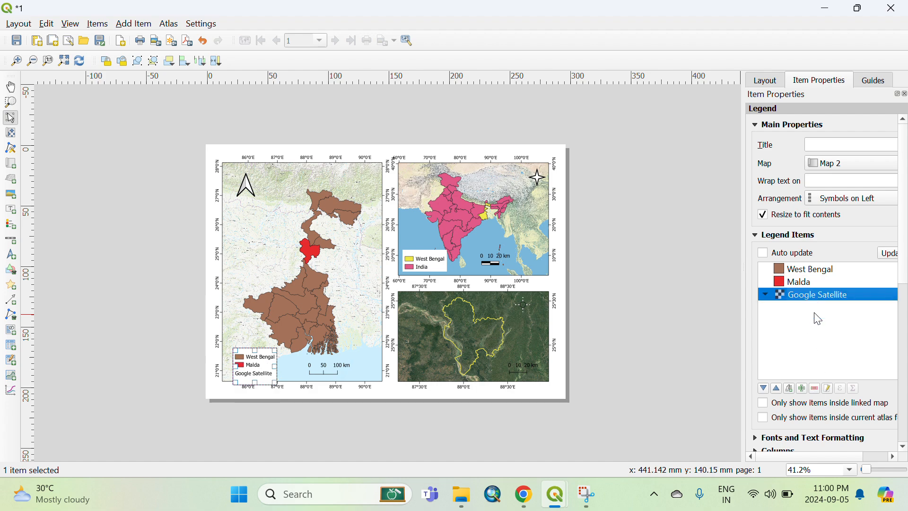
pyautogui.click(814, 387)
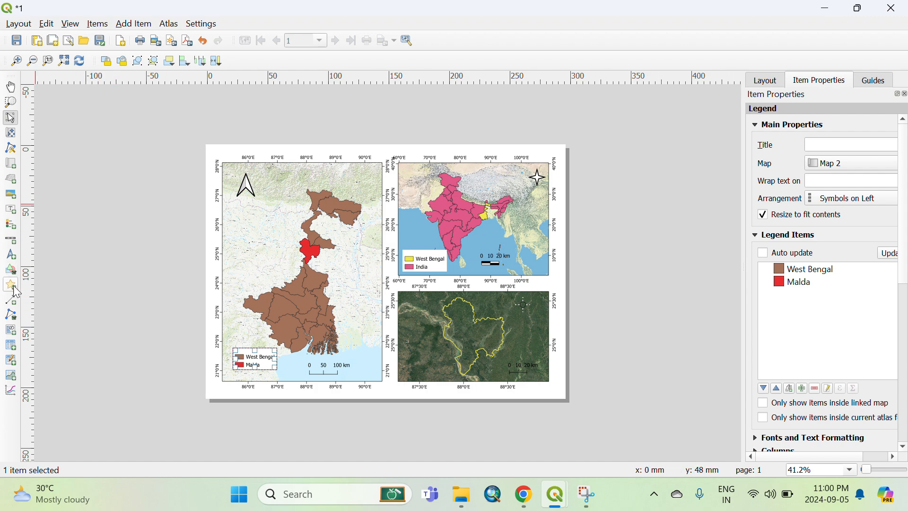
# Add a legend in the Malda map's lower left corner and turn off its auto update.
pyautogui.click(13, 227)
pyautogui.moveTo(409, 348); pyautogui.dragTo(435, 365)
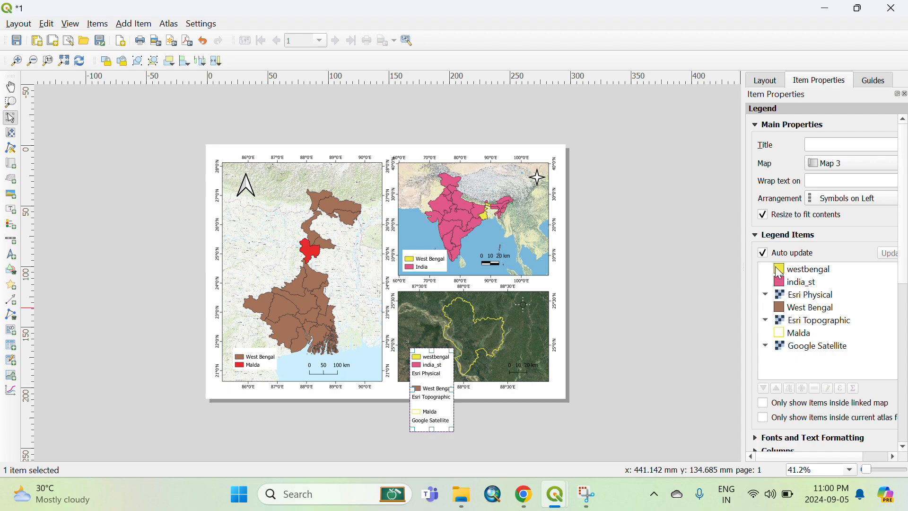
pyautogui.click(762, 253)
# Remove the westbengal, india_st and Esri Physical entries from the Malda map legend.
pyautogui.click(818, 274)
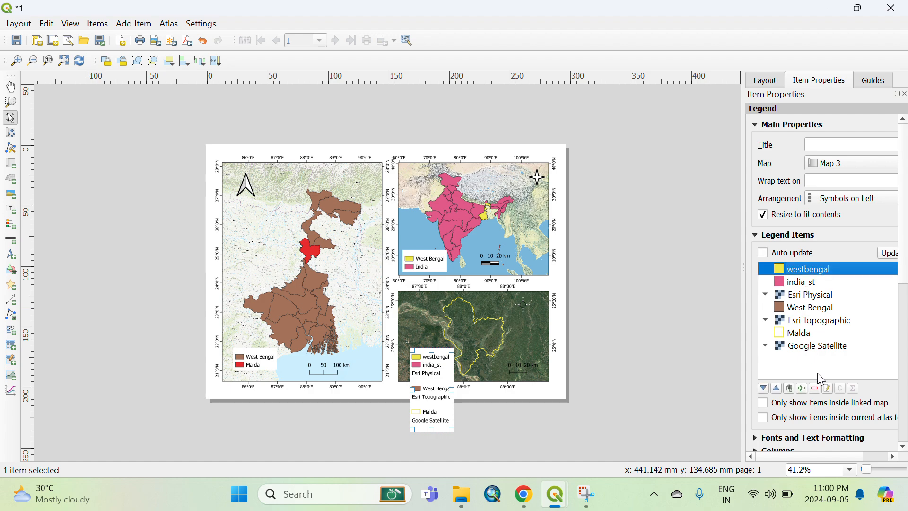
pyautogui.click(814, 388)
pyautogui.click(791, 271)
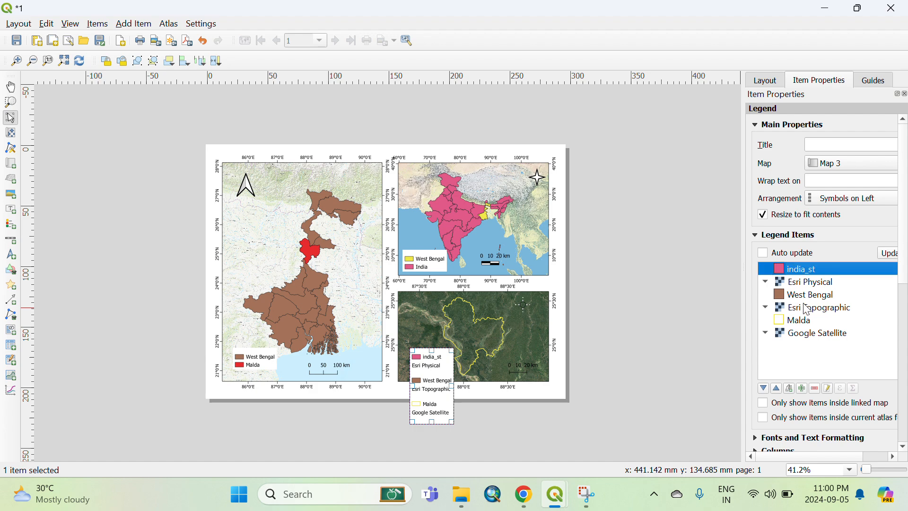
pyautogui.click(814, 389)
pyautogui.click(804, 274)
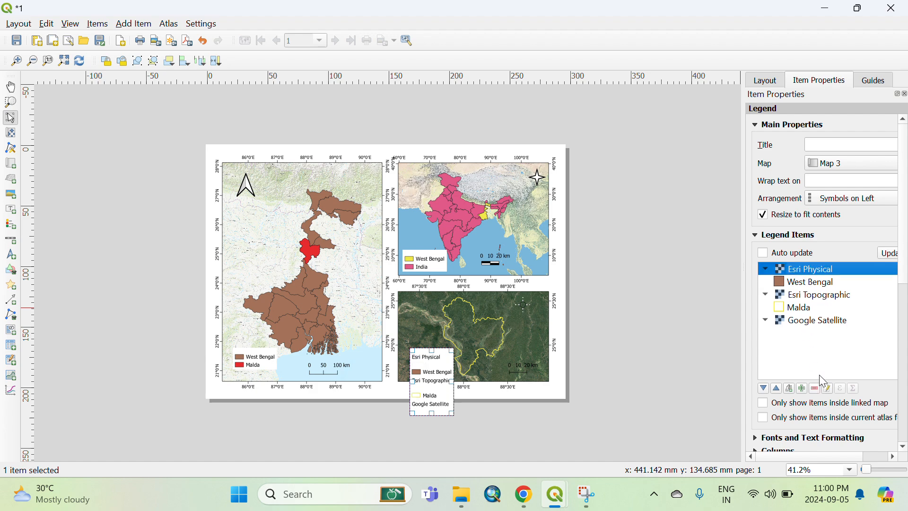
pyautogui.click(815, 388)
# Remove the West Bengal, Esri Topographic and Google Satellite entries, leaving only Malda in the legend.
pyautogui.click(806, 272)
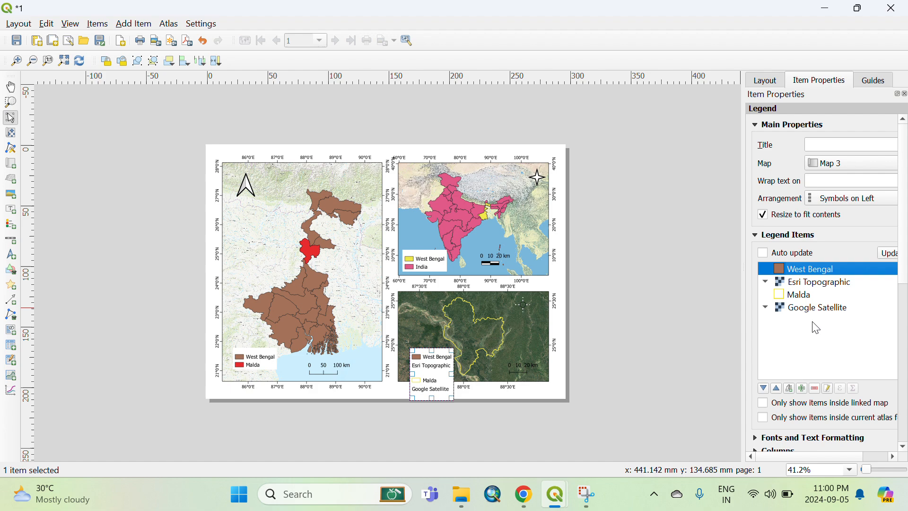
pyautogui.click(815, 389)
pyautogui.click(809, 274)
pyautogui.click(814, 390)
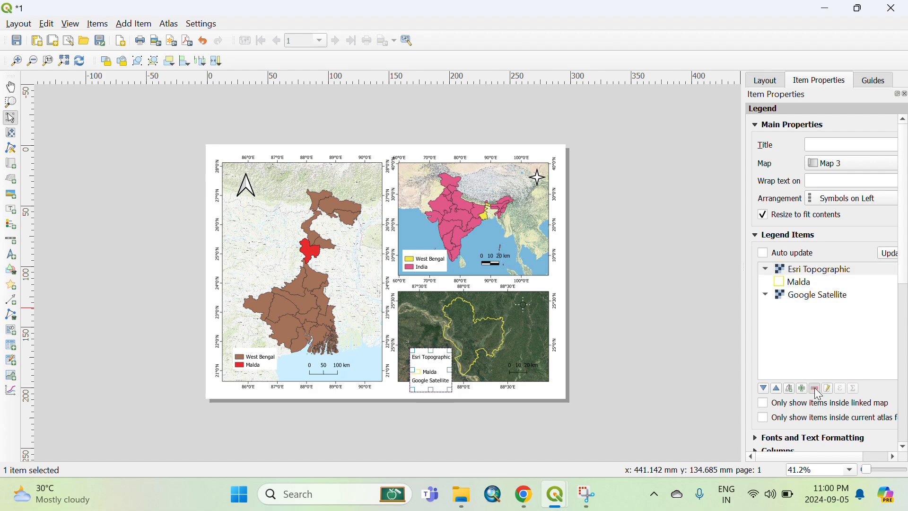
pyautogui.click(806, 282)
pyautogui.click(815, 389)
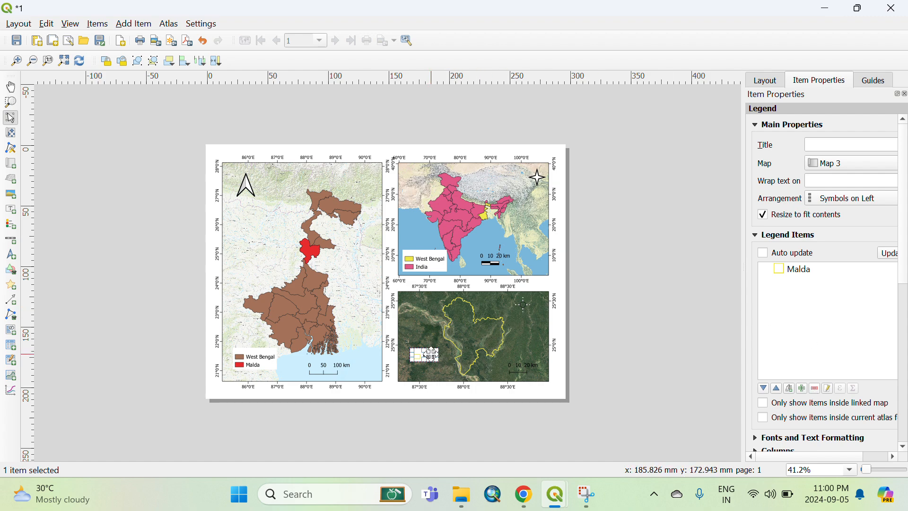
# Move the Malda legend slightly down into the map's lower left corner.
pyautogui.moveTo(431, 350); pyautogui.dragTo(429, 366)
pyautogui.scroll(-2, 796, 410)
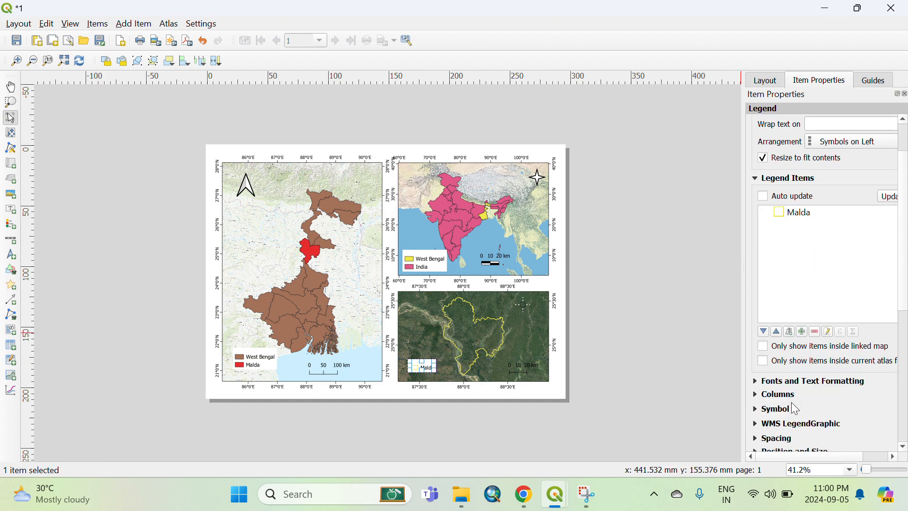
pyautogui.scroll(-2, 796, 410)
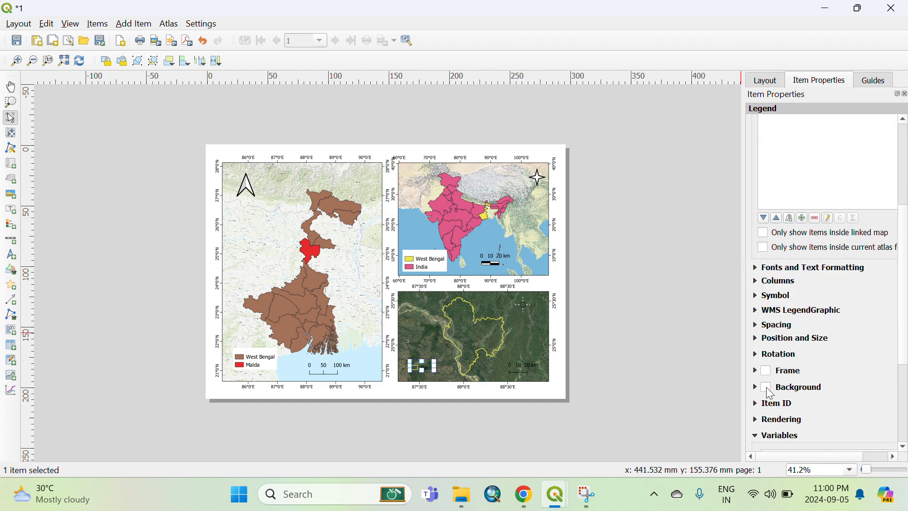
pyautogui.click(442, 362)
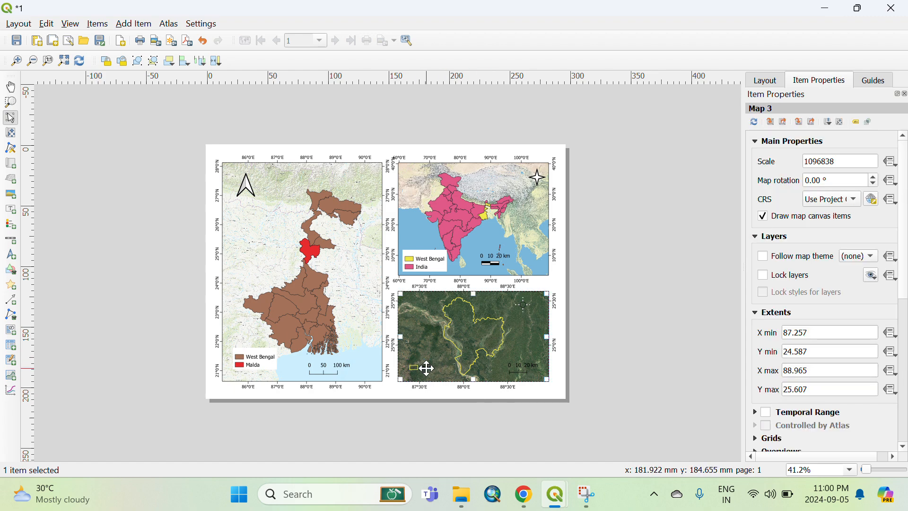
pyautogui.click(423, 367)
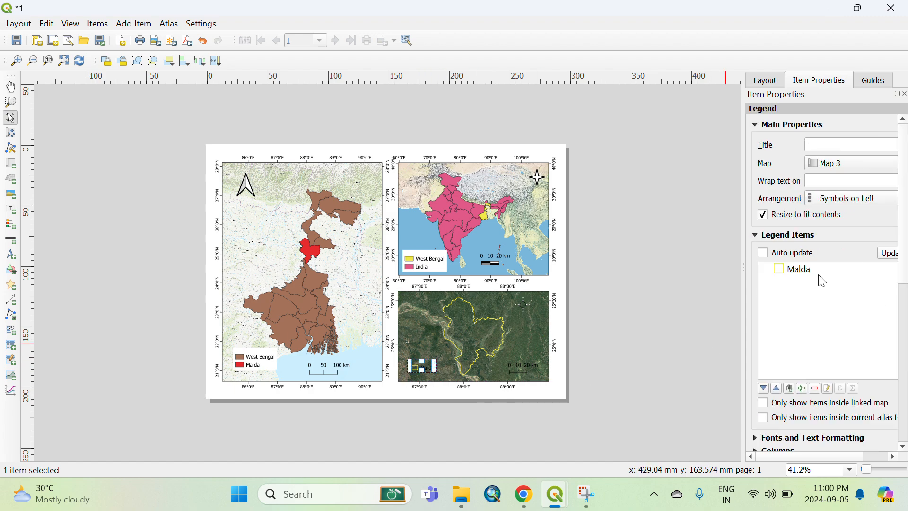
# Open the Malda legend's font and text formatting settings.
pyautogui.scroll(-3, 813, 350)
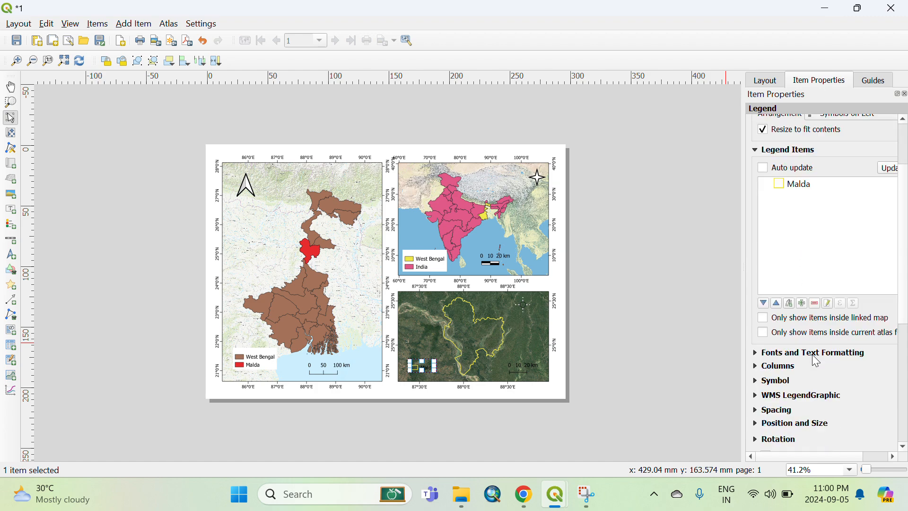
pyautogui.click(778, 354)
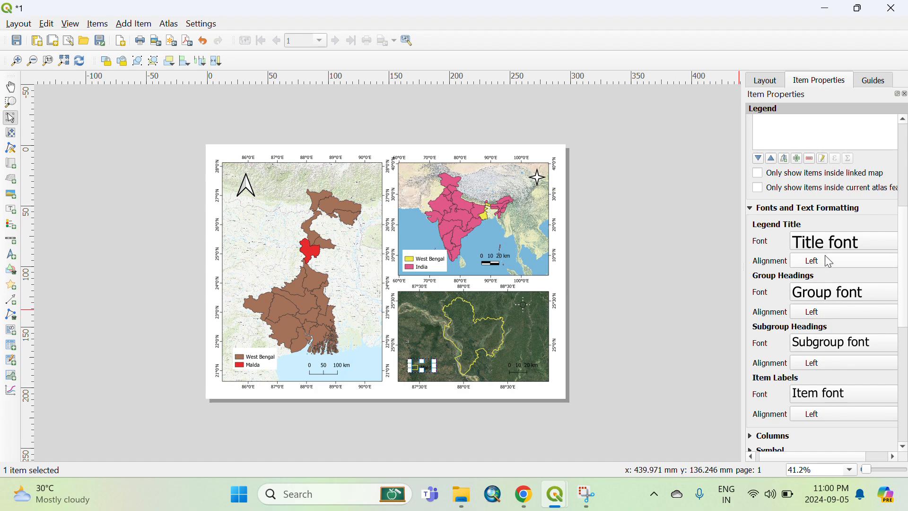
pyautogui.click(449, 363)
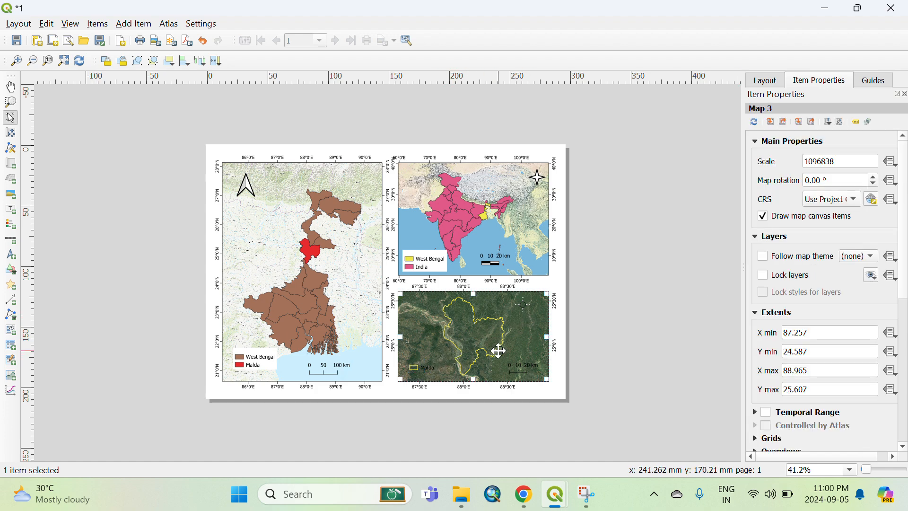
pyautogui.click(549, 388)
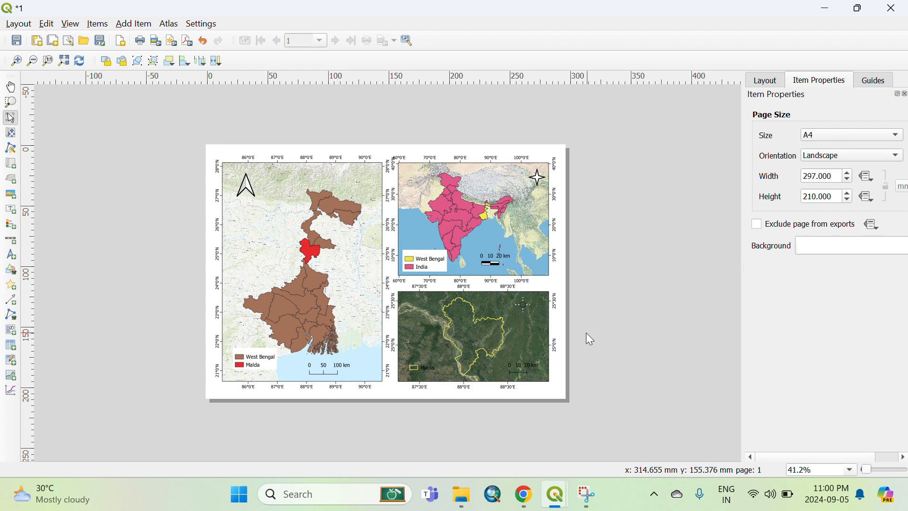
# Nudge the India legend slightly down and to the left.
pyautogui.click(434, 259)
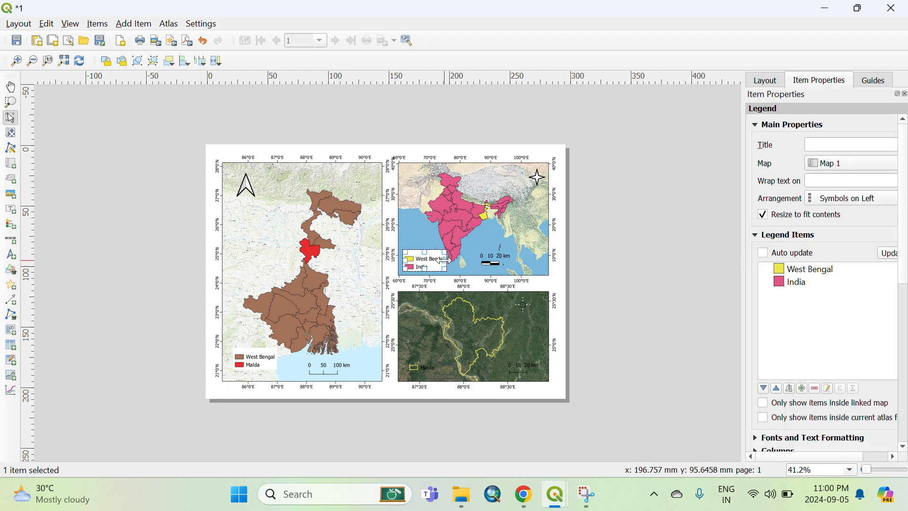
pyautogui.moveTo(428, 260); pyautogui.dragTo(425, 262)
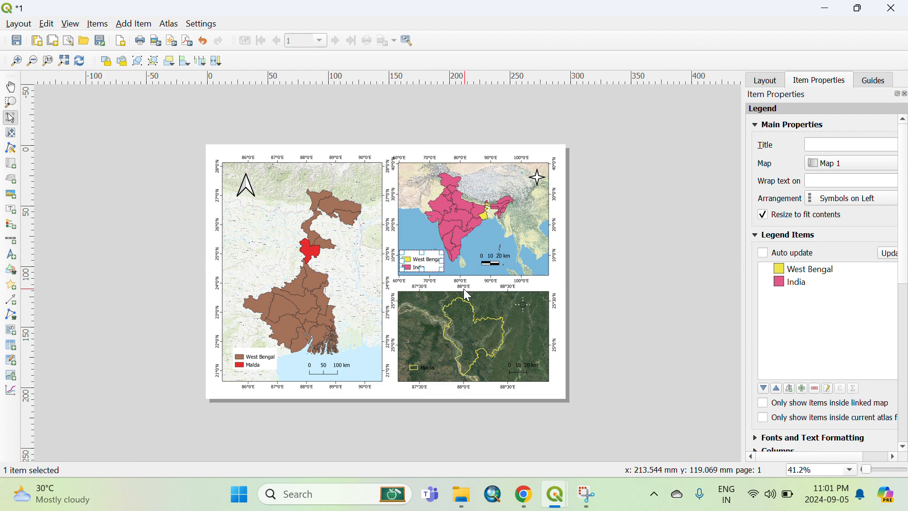
pyautogui.click(535, 390)
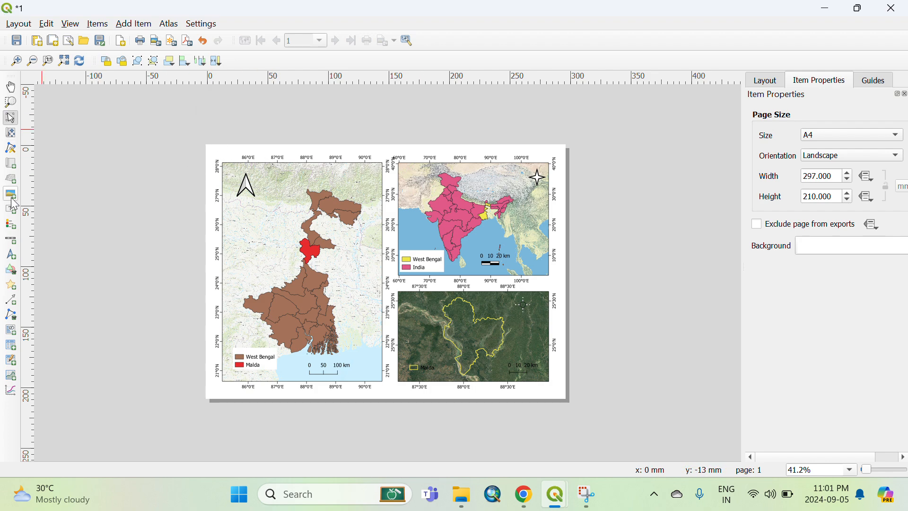
# Draw a rectangle shape covering the whole layout page.
pyautogui.click(14, 278)
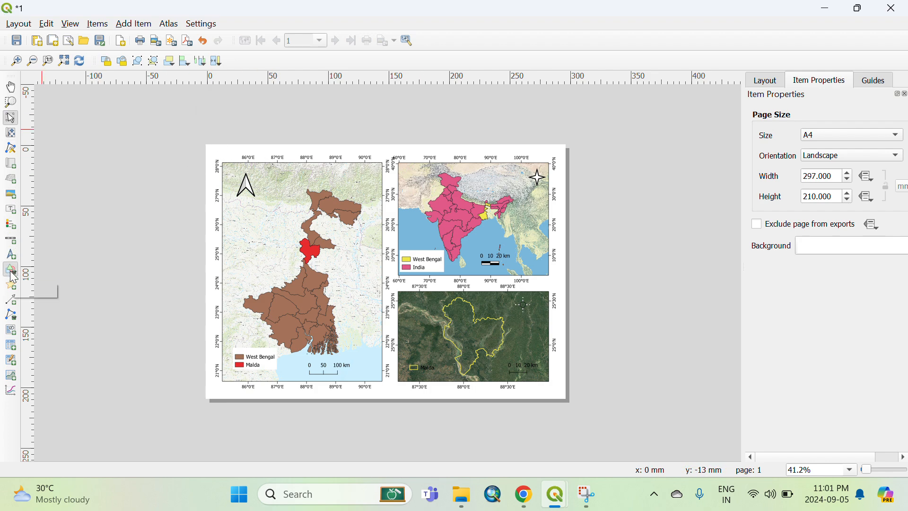
pyautogui.click(57, 268)
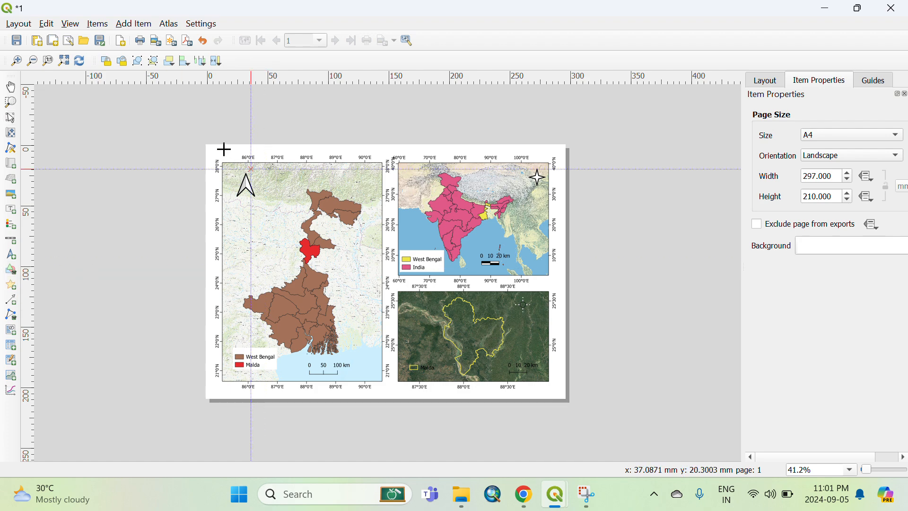
pyautogui.moveTo(213, 150); pyautogui.dragTo(557, 392)
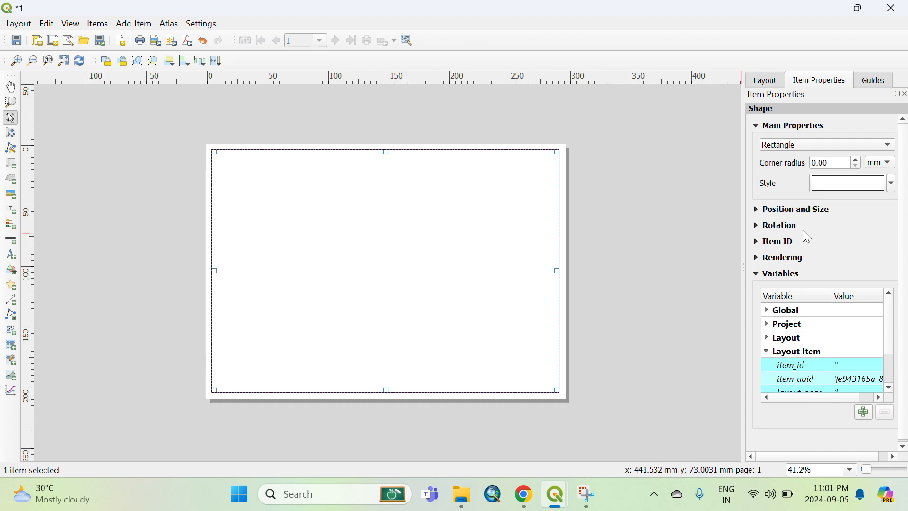
# Examine the rectangle's style and fill color options.
pyautogui.scroll(-1, 788, 258)
pyautogui.scroll(1, 790, 256)
pyautogui.click(893, 184)
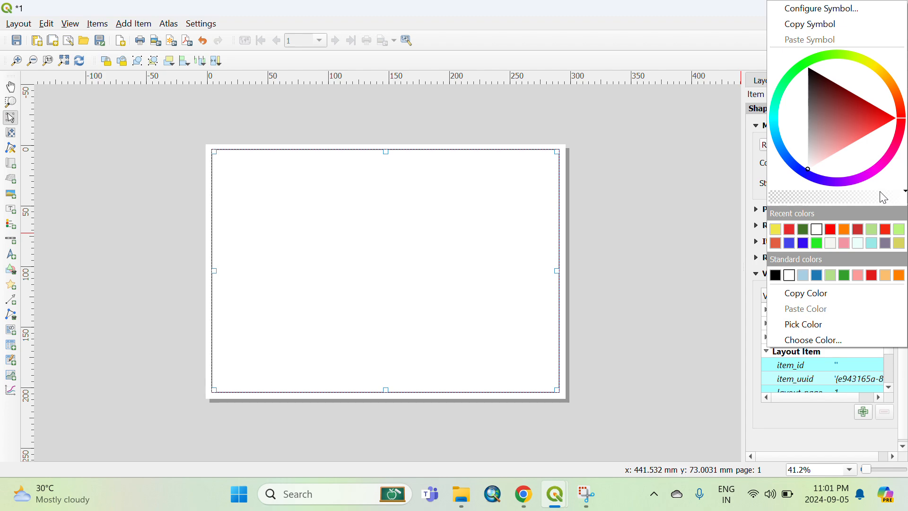
pyautogui.click(757, 221)
pyautogui.click(840, 188)
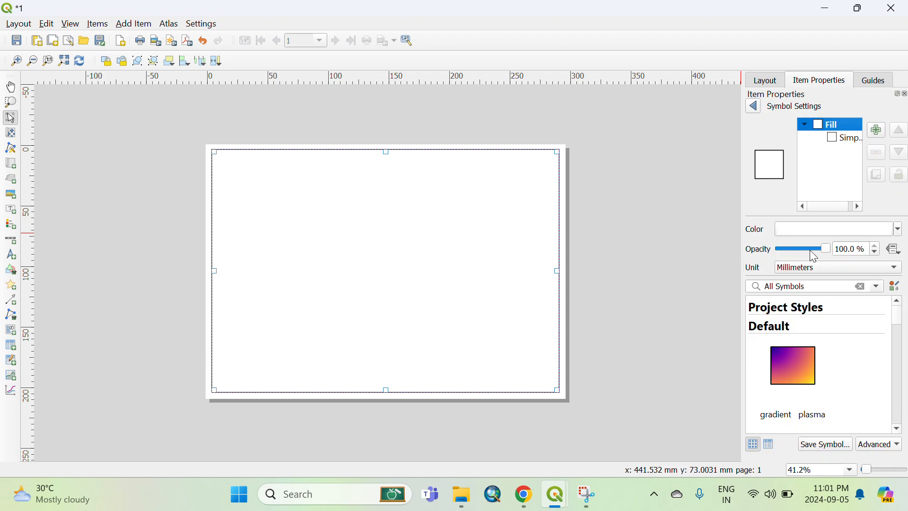
pyautogui.click(898, 230)
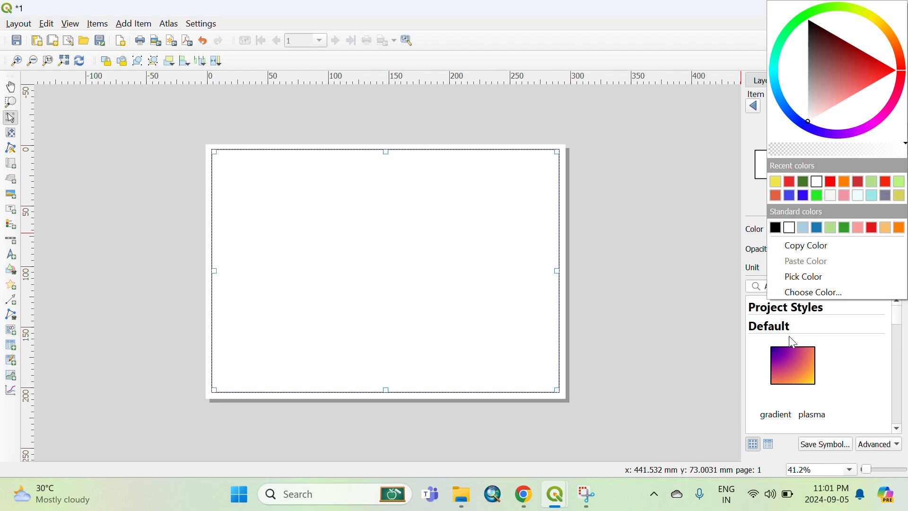
pyautogui.click(751, 222)
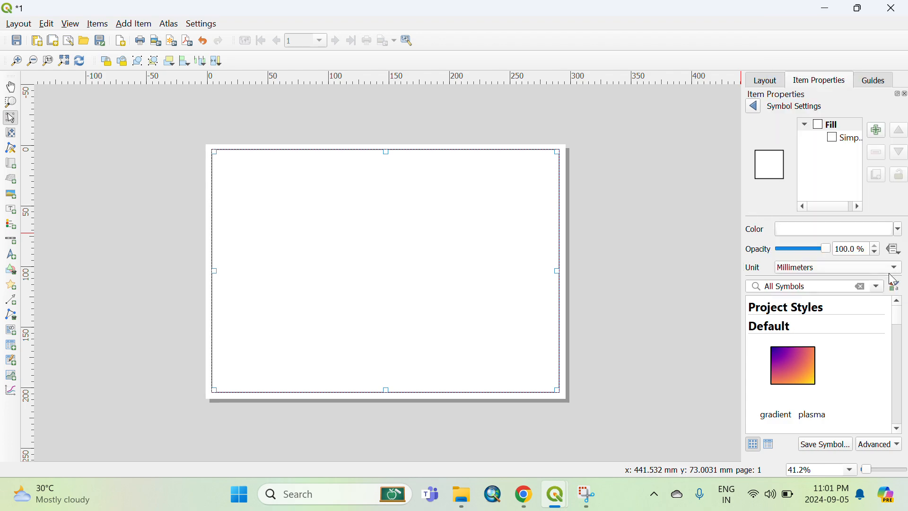
pyautogui.click(753, 106)
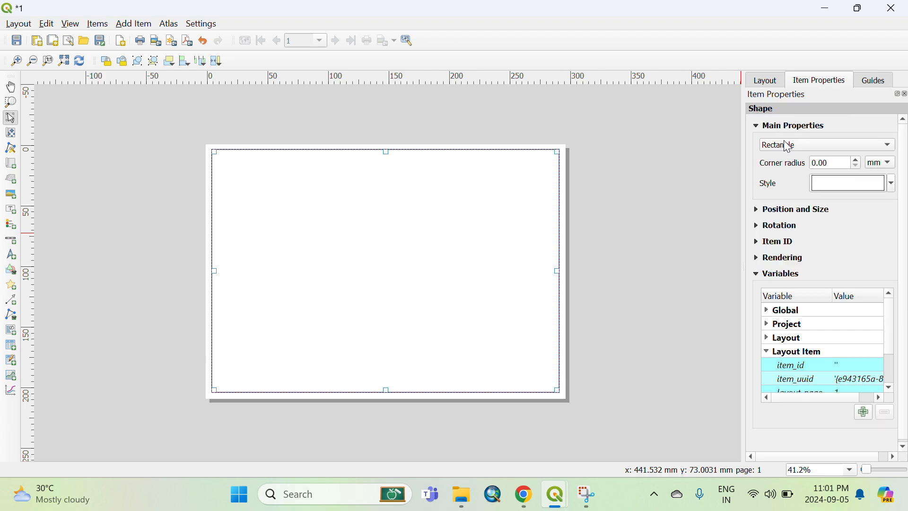
# Make the page-frame rectangle's Simple Fill transparent so the maps beneath show through.
pyautogui.click(882, 188)
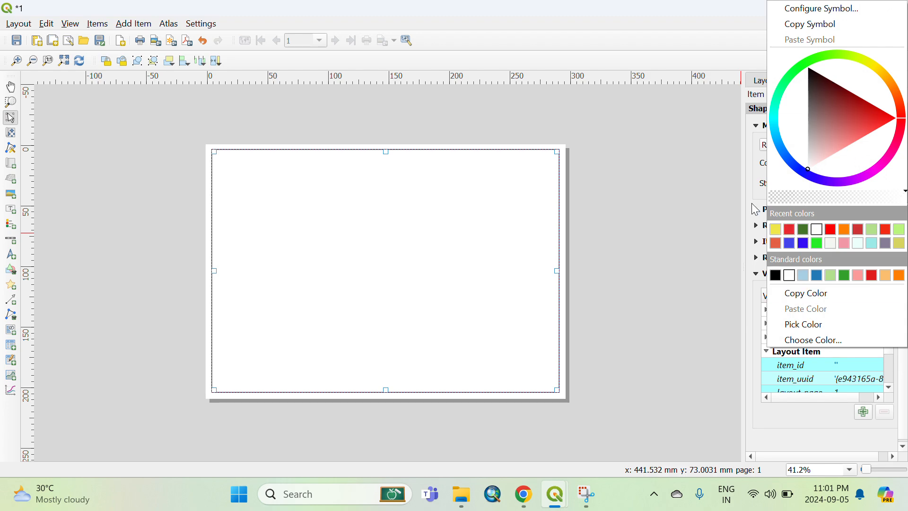
pyautogui.click(755, 208)
pyautogui.click(845, 183)
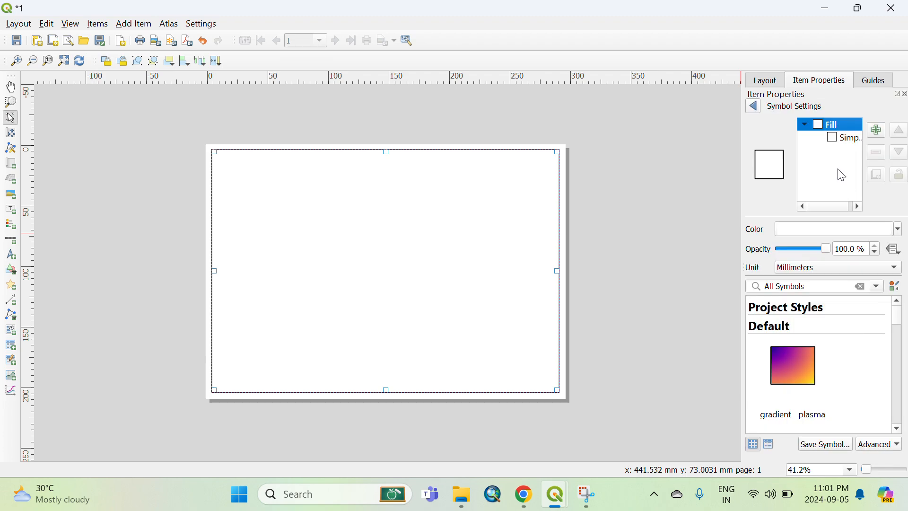
pyautogui.click(846, 138)
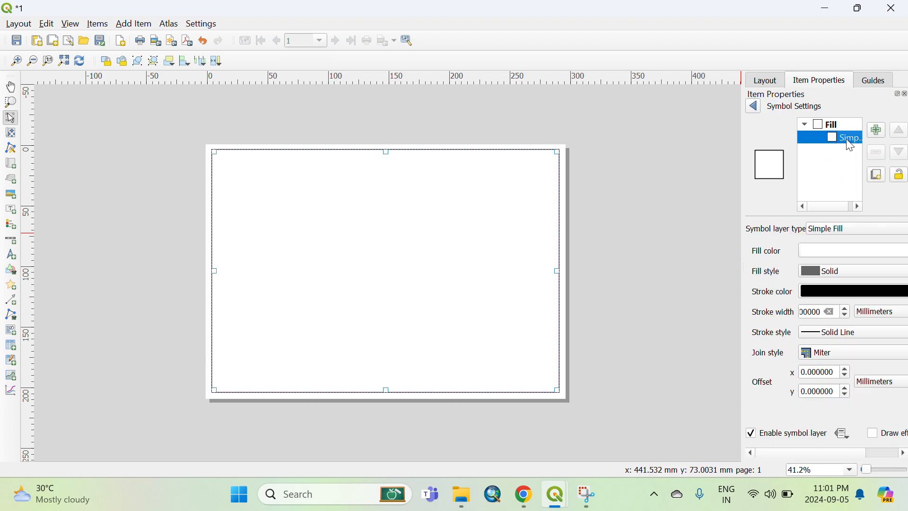
pyautogui.click(849, 229)
pyautogui.click(755, 206)
pyautogui.click(861, 253)
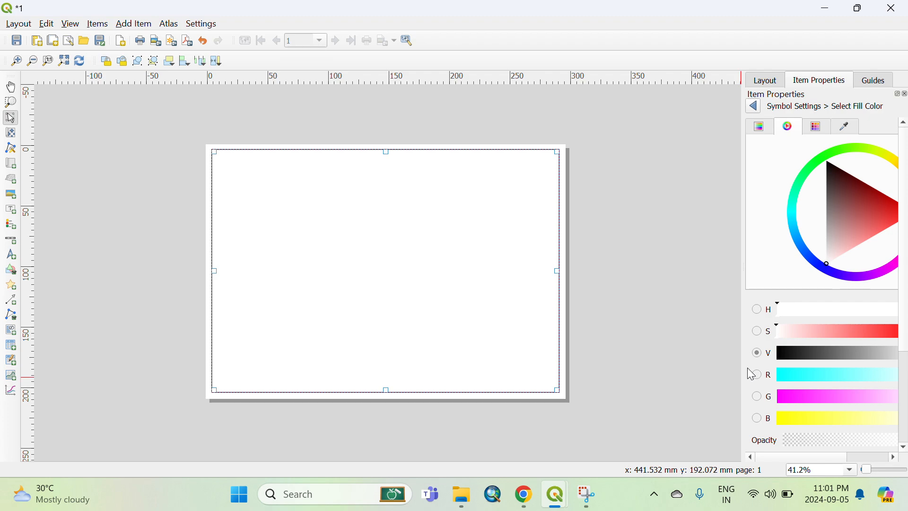
pyautogui.click(754, 106)
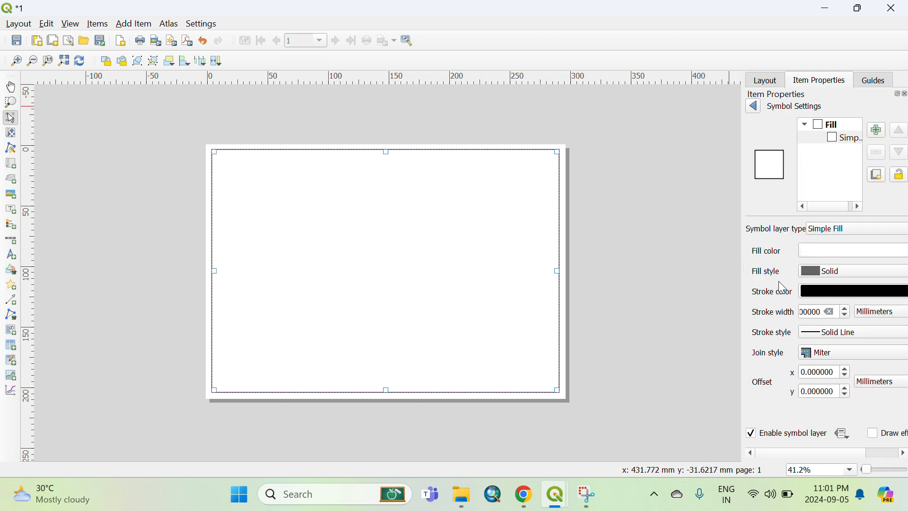
pyautogui.moveTo(741, 271); pyautogui.dragTo(682, 270)
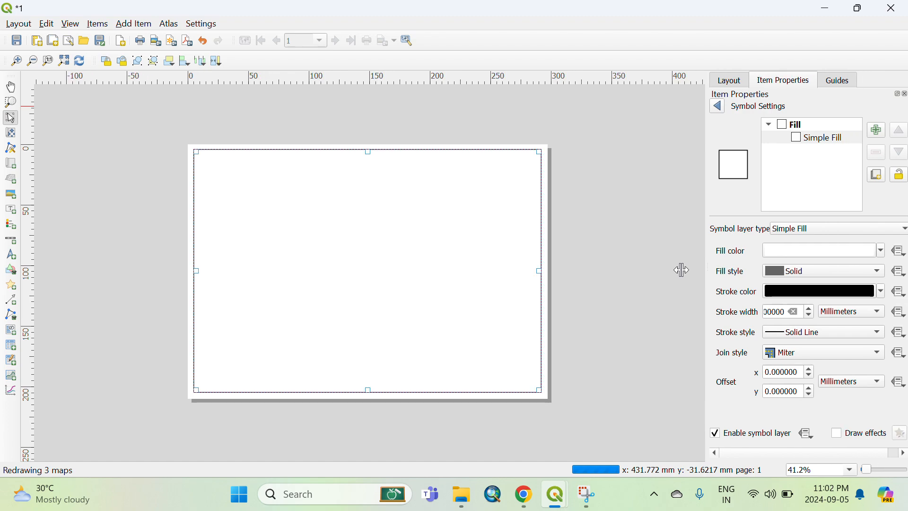
pyautogui.click(869, 250)
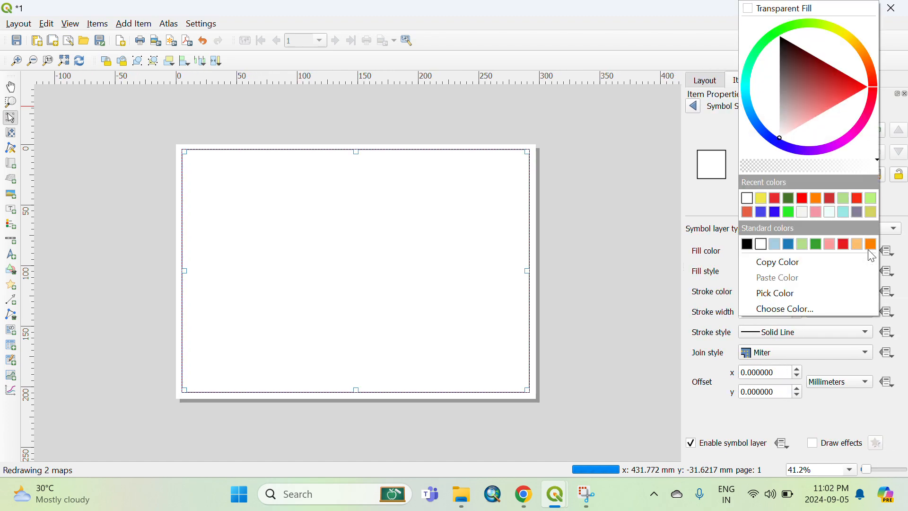
pyautogui.click(747, 8)
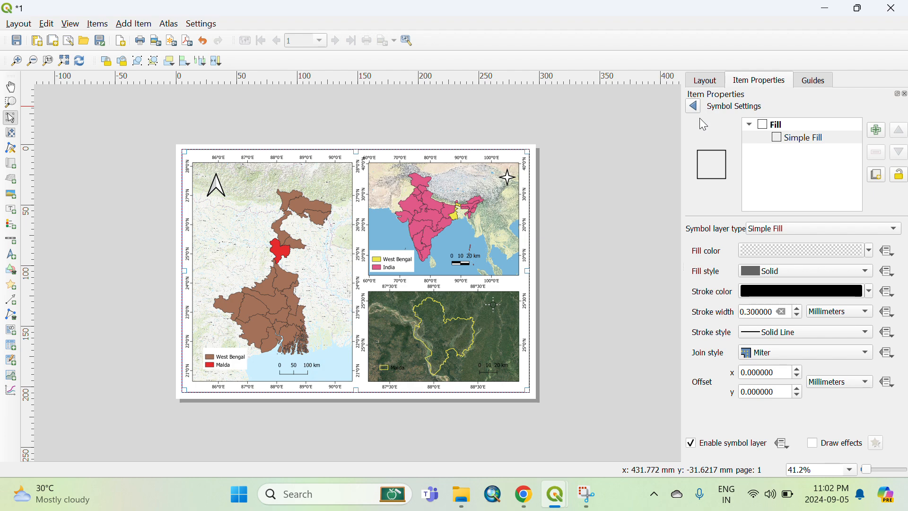
# Review the frame rectangle's symbol settings and fill color options.
pyautogui.click(693, 106)
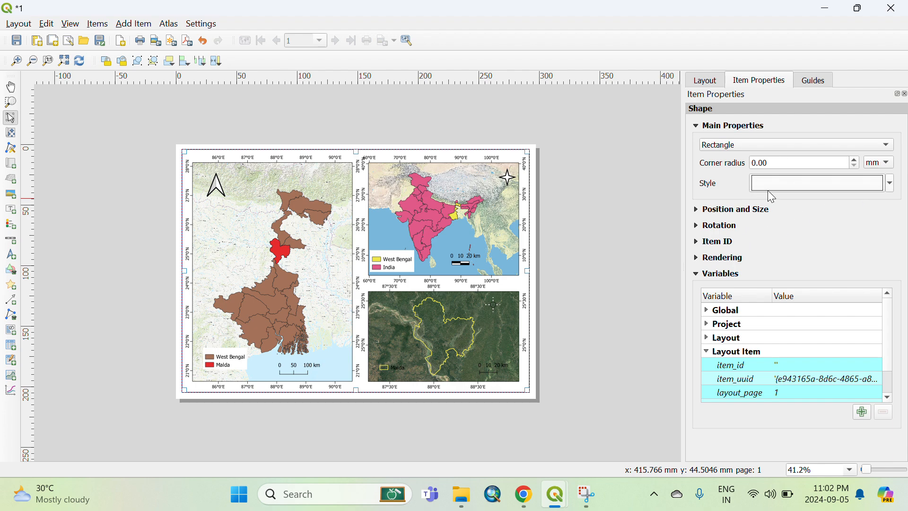
pyautogui.click(892, 184)
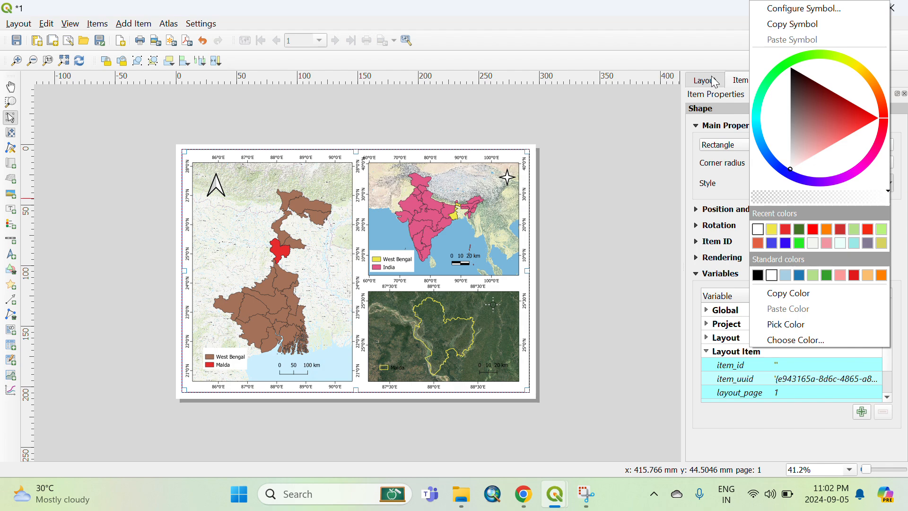
pyautogui.click(715, 83)
pyautogui.click(800, 184)
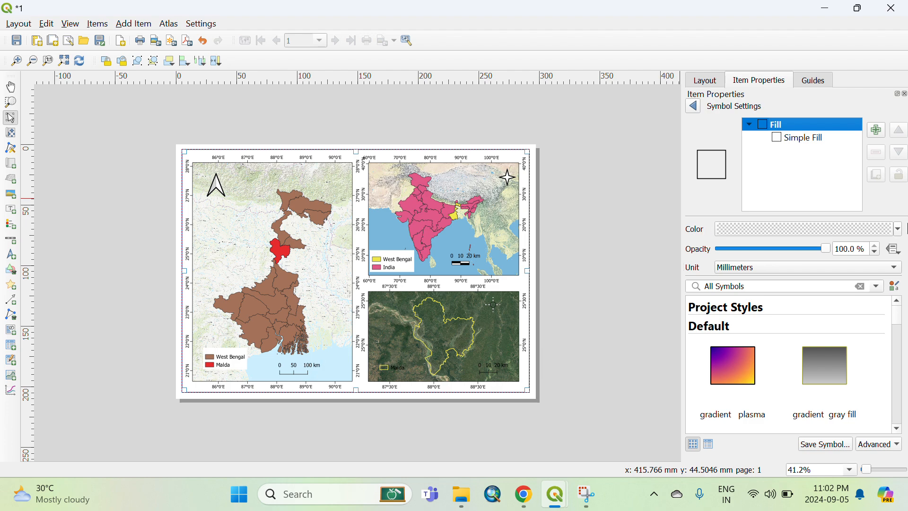
pyautogui.click(897, 230)
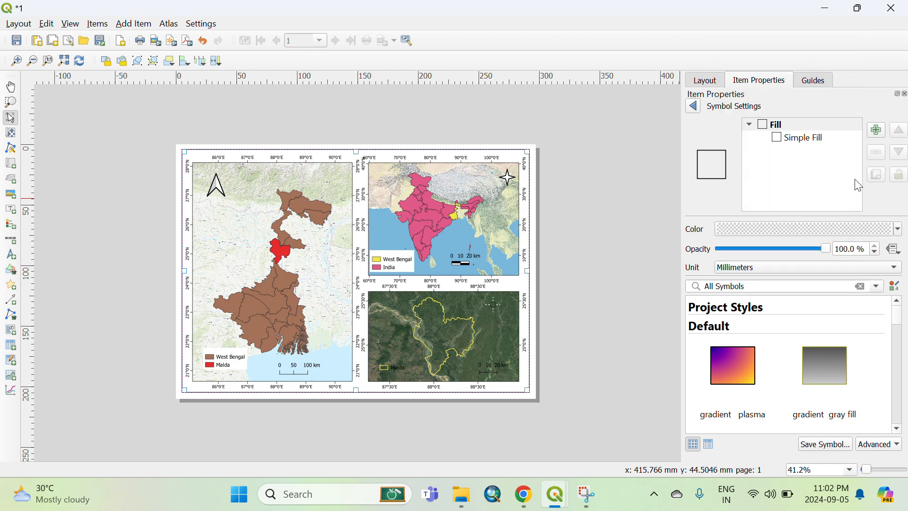
pyautogui.click(817, 142)
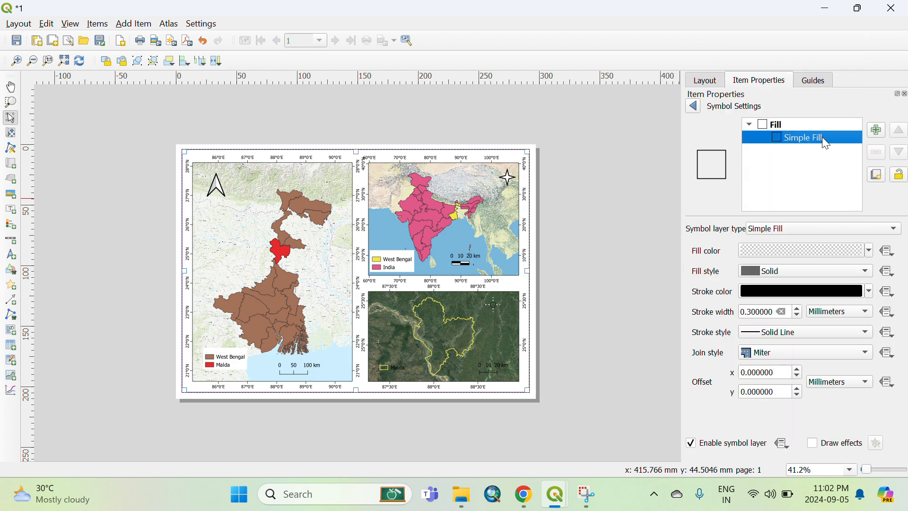
pyautogui.click(869, 250)
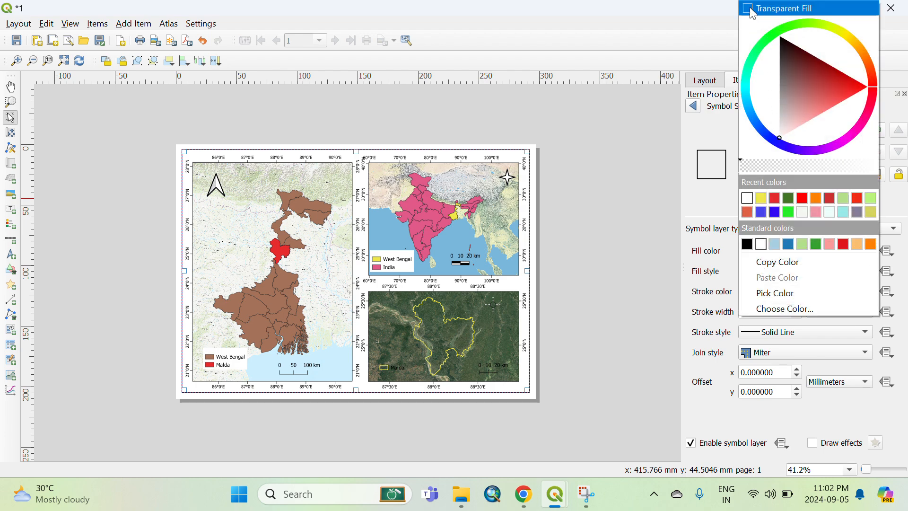
pyautogui.click(697, 132)
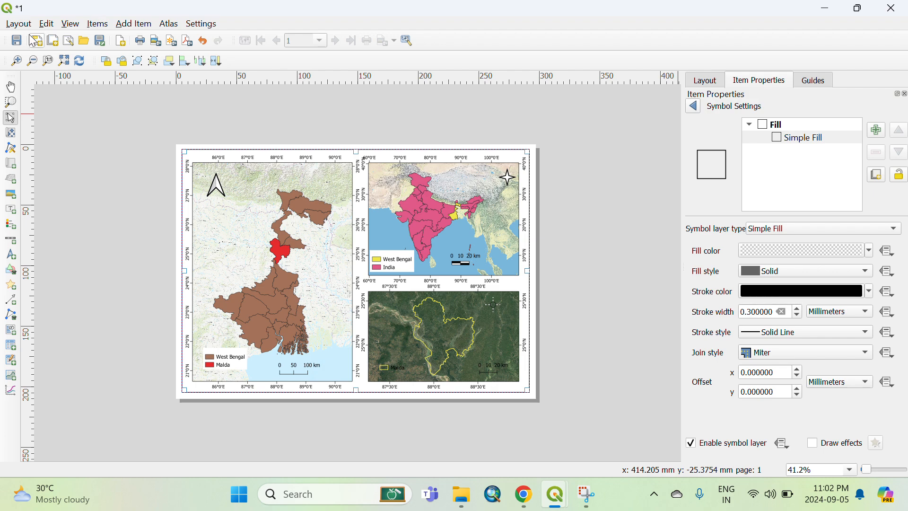
# Export the layout as a PNG image named Study Area Map to the Desktop at 300 dpi.
pyautogui.click(19, 24)
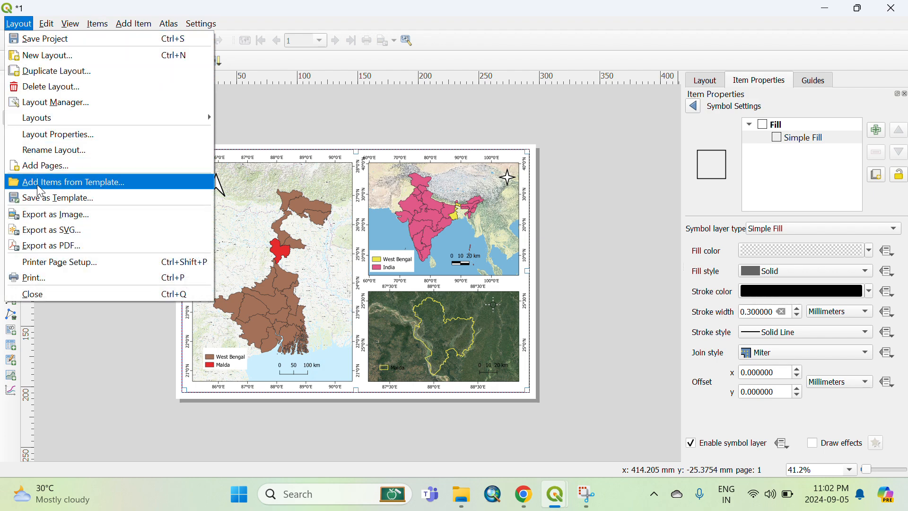
pyautogui.click(61, 216)
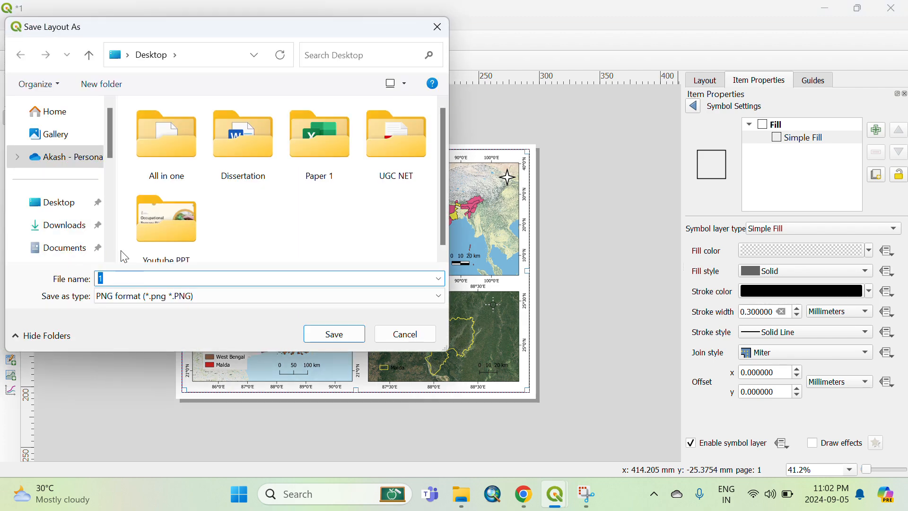
pyautogui.click(49, 203)
pyautogui.doubleClick(134, 279)
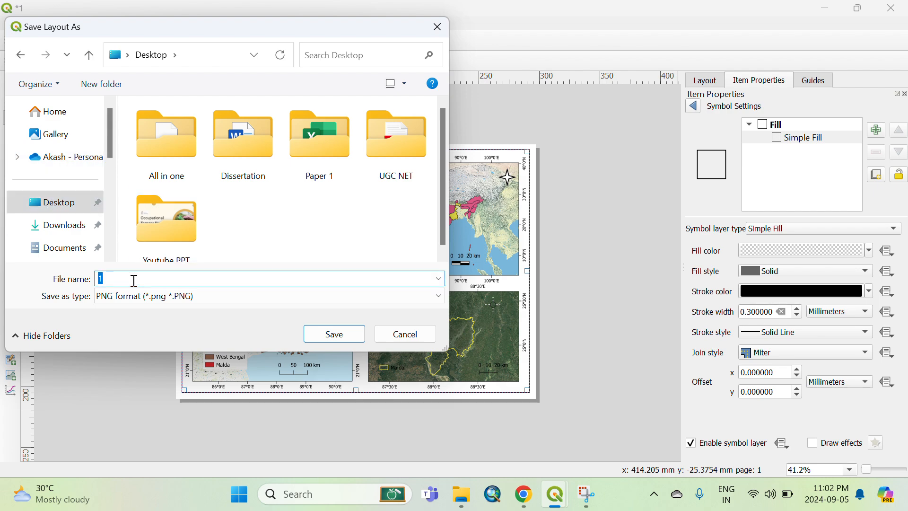
pyautogui.write('Stu')
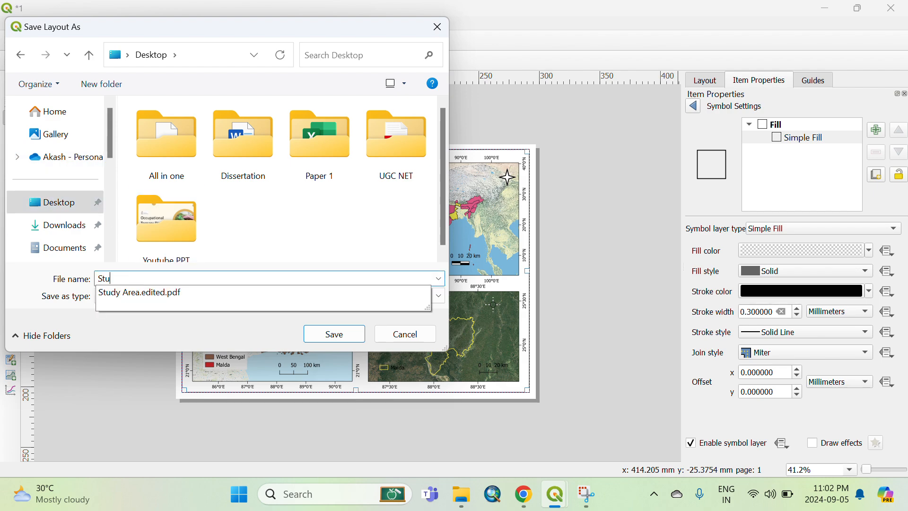
pyautogui.write('dy Area Map')
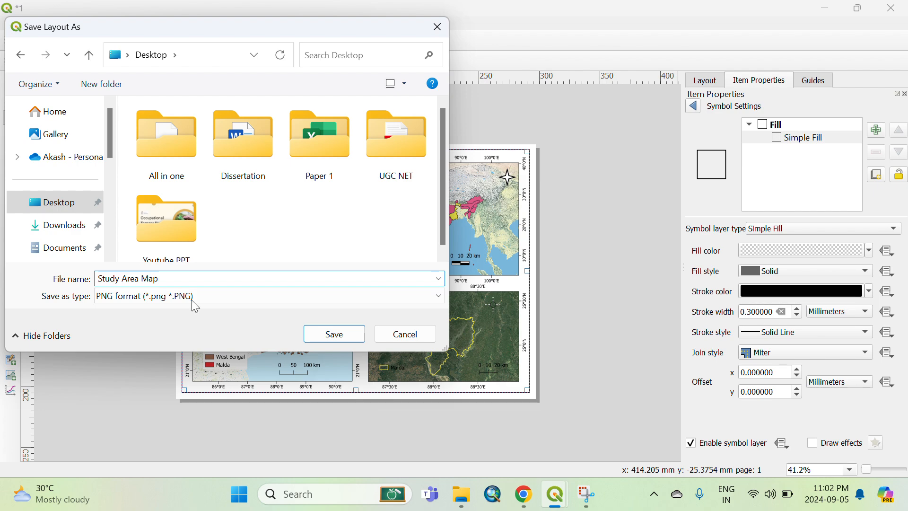
pyautogui.click(342, 333)
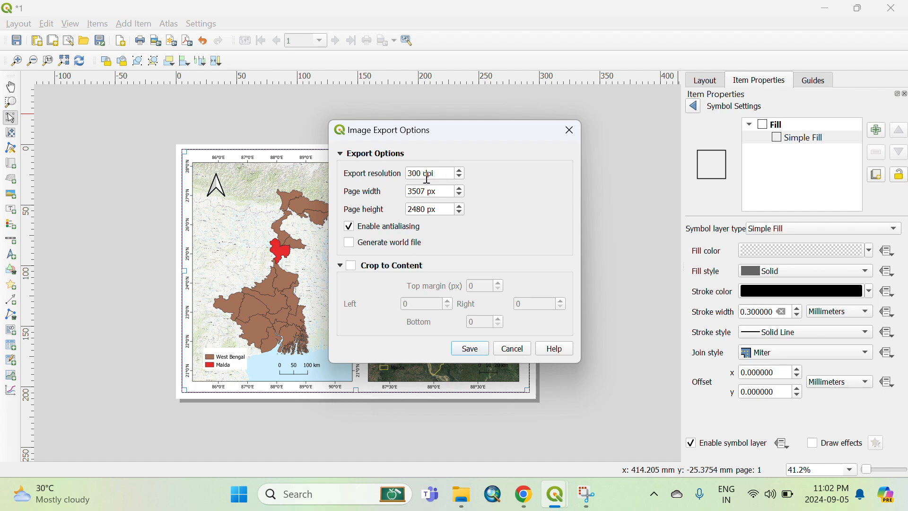
pyautogui.click(469, 347)
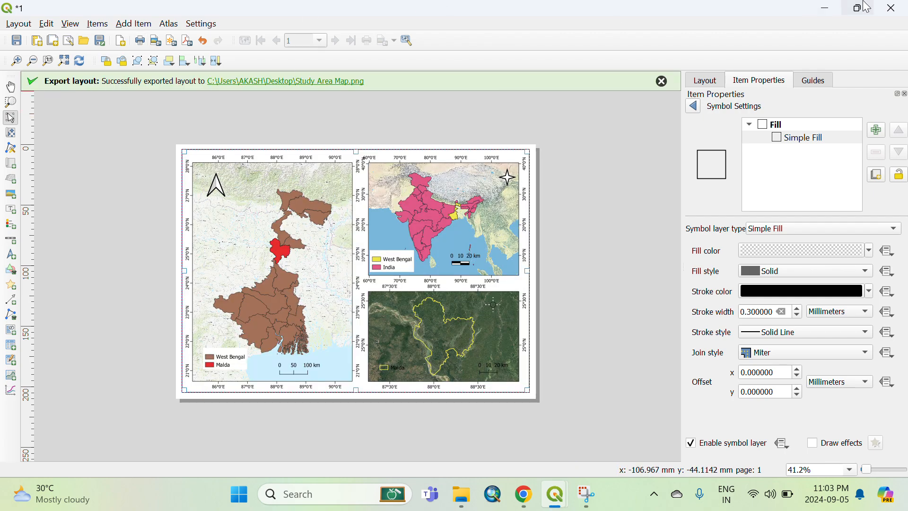
# Minimize the open windows and open the exported Study Area Map image from the desktop to check it.
pyautogui.click(828, 9)
pyautogui.click(826, 10)
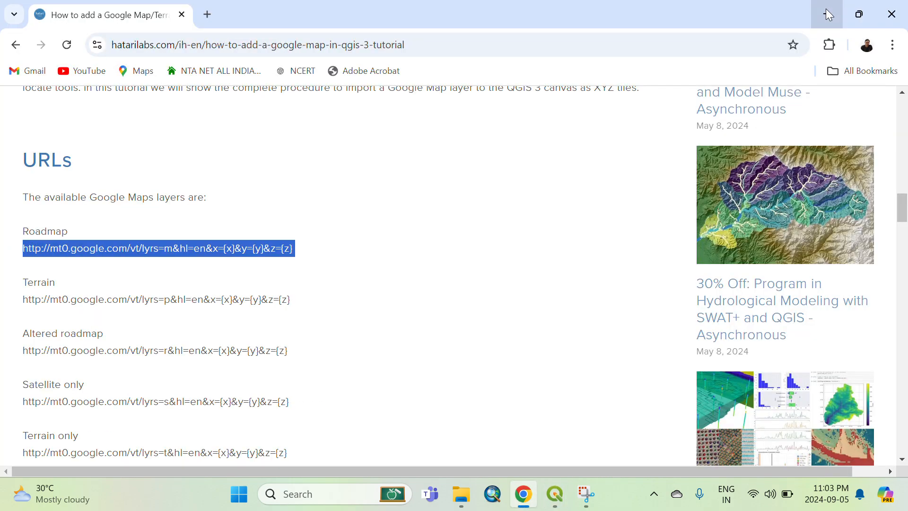
pyautogui.click(826, 10)
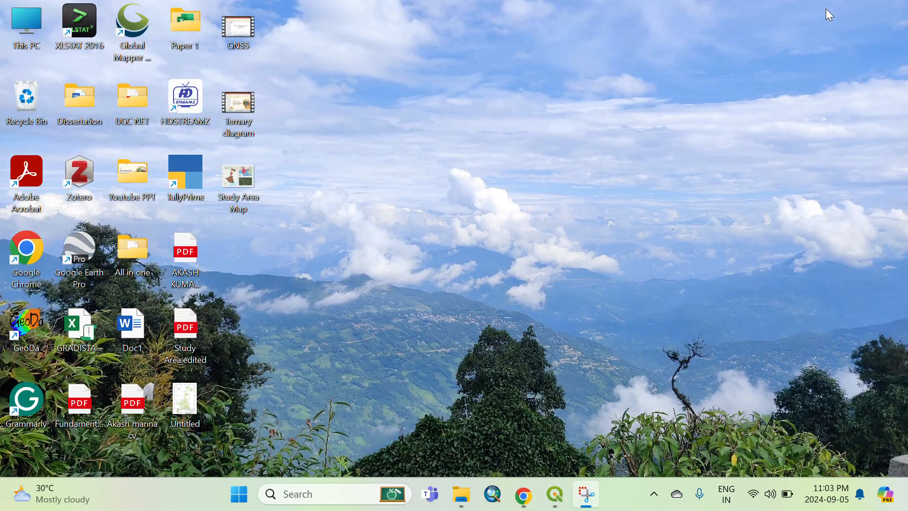
pyautogui.doubleClick(239, 179)
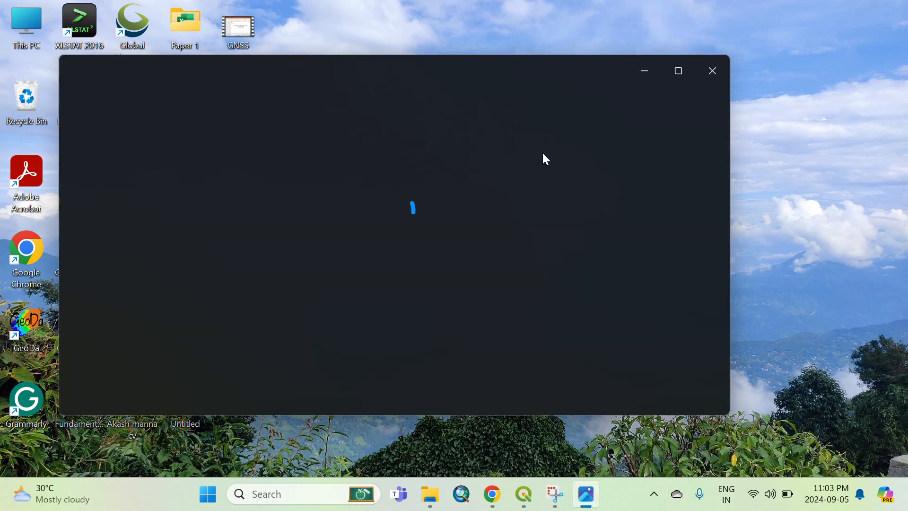
pyautogui.click(682, 72)
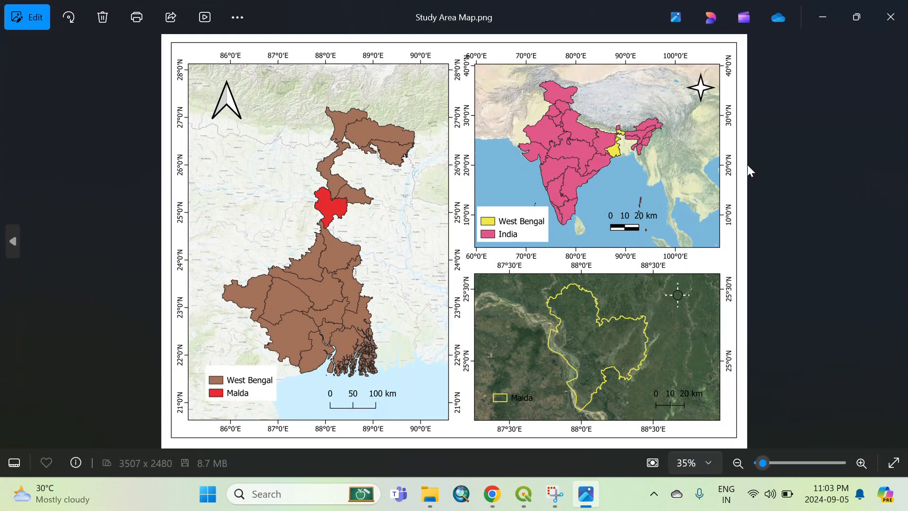